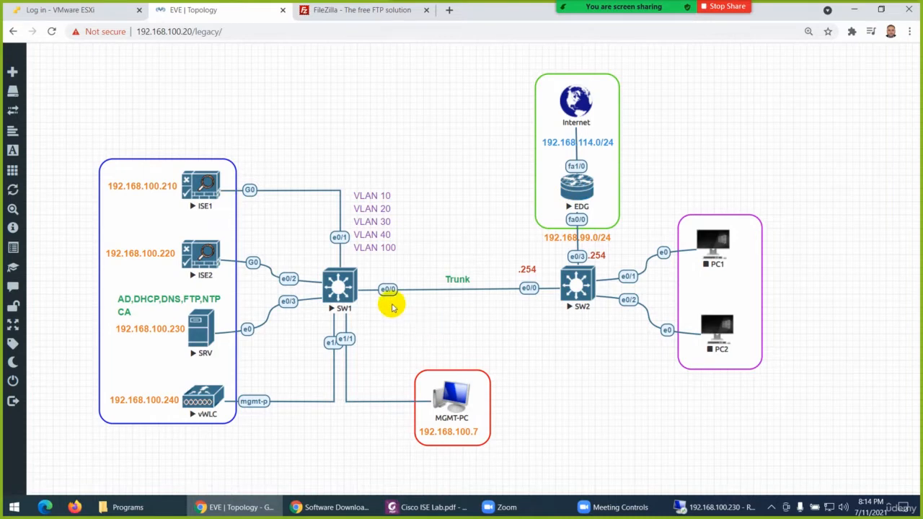
Open the SW1 console, move its window clear of the device, and enter privileged EXEC mode
left_click(339, 289)
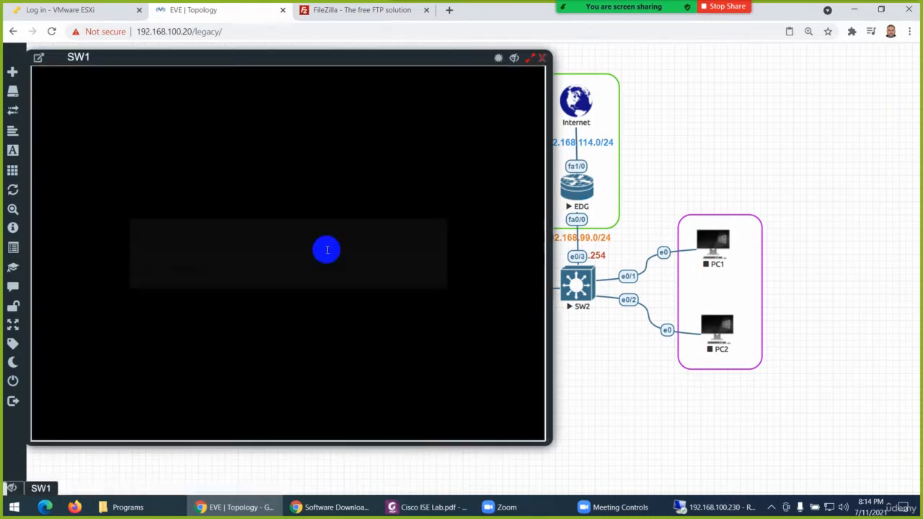
left_click_drag(264, 57, 551, 79)
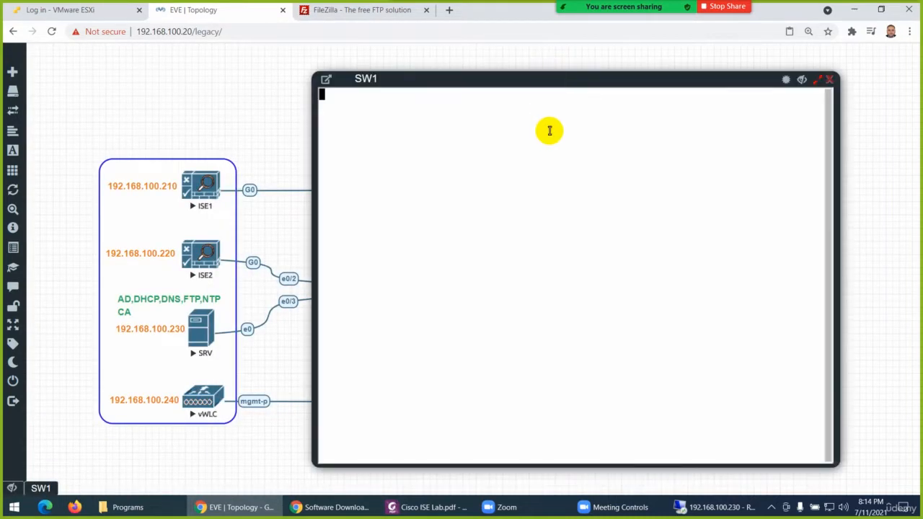
key("Return")
key("Return")
type("en")
key("Return")
Display SW1's running configuration and page through it to the end
type("show run")
key("Tab")
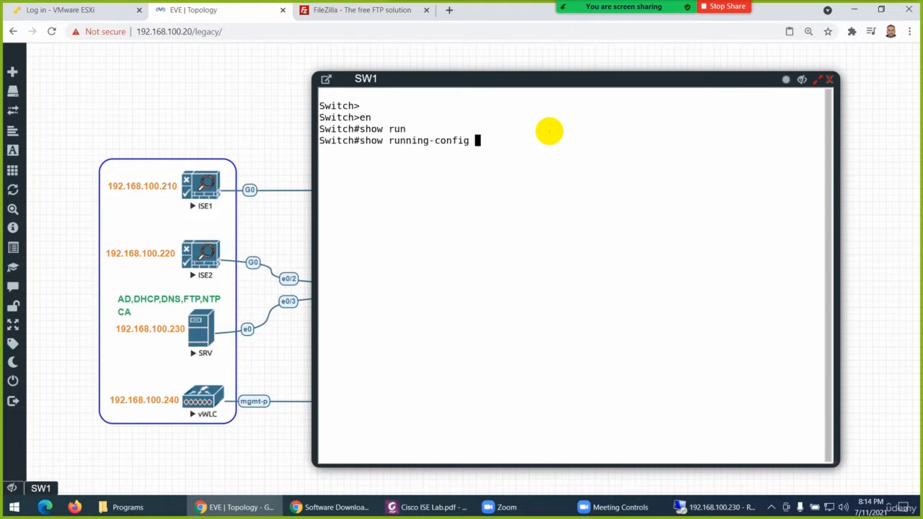
key("Return")
key("space")
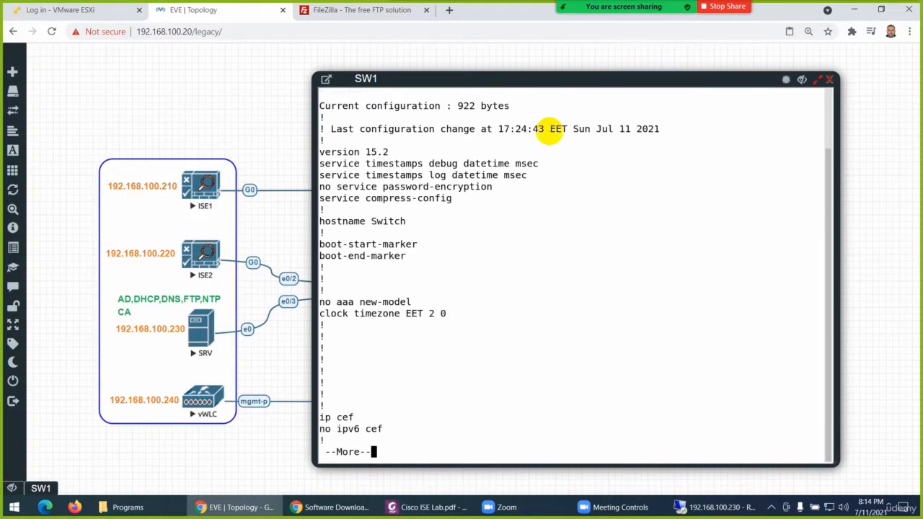
key("Return")
key("Return")
key("Return")
key("Return")
key("Return")
key("Return")
key("Return")
key("Return")
key("Return")
key("Return")
key("Return")
key("Return")
key("Return")
key("Return")
key("Return")
key("Return")
key("Return")
key("Return")
key("Return")
key("Return")
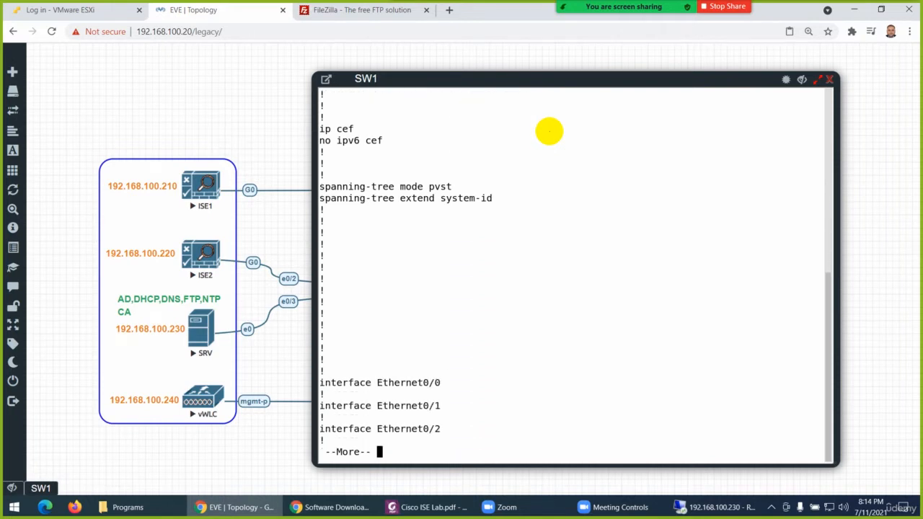
key("Return")
key("Return")
key("Return")
key("Return")
key("Return")
key("Return")
key("Return")
key("Return")
key("Return")
key("Return")
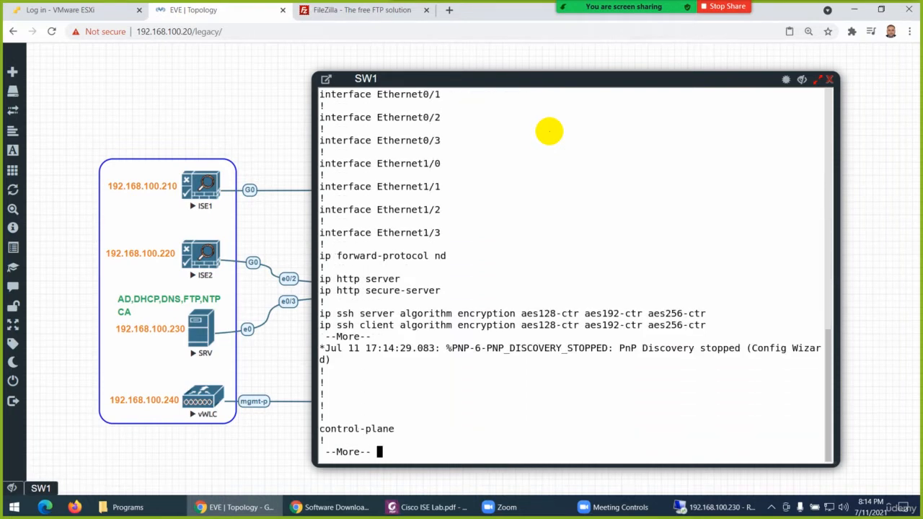
key("Return")
key("Return")
key("Return")
key("Return")
key("Return")
key("Return")
key("Return")
key("Return")
key("Return")
key("Return")
key("Return")
key("Return")
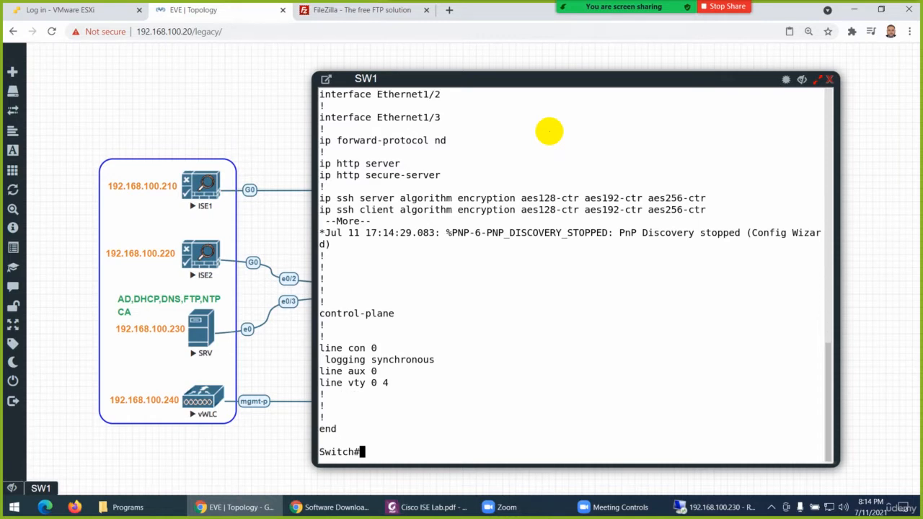
key("Return")
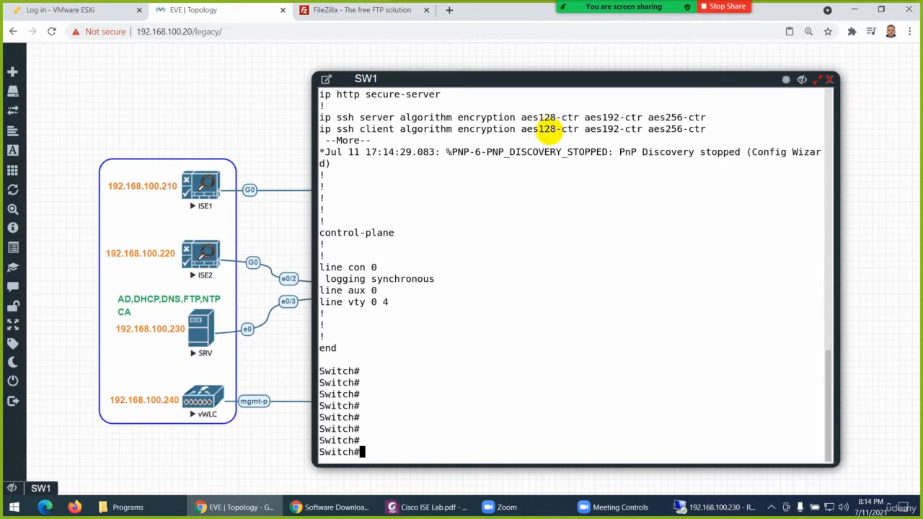
key("Return")
key("Return")
key("Return")
key("Return")
key("Return")
key("Return")
key("Return")
Enter global configuration mode on SW1 with config t
type("conifg ")
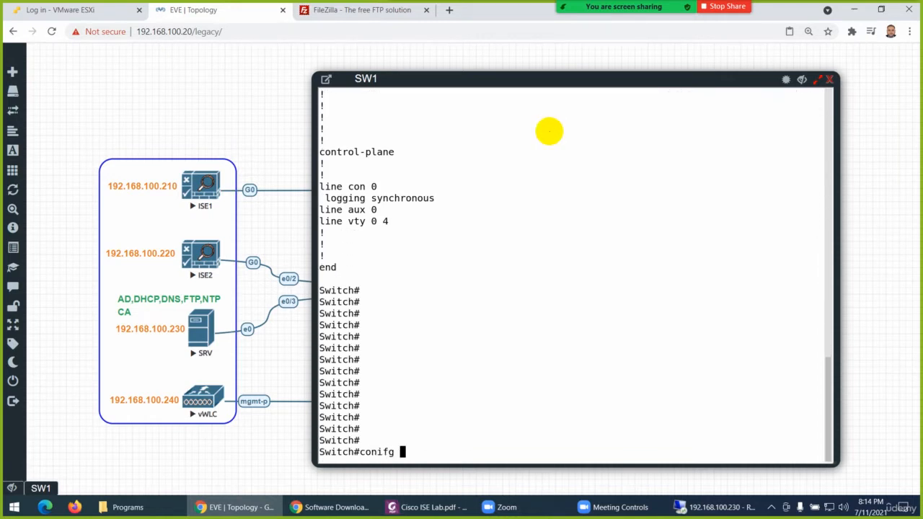
type("t")
key("Return")
type("config t")
key("Return")
key("Return")
key("Return")
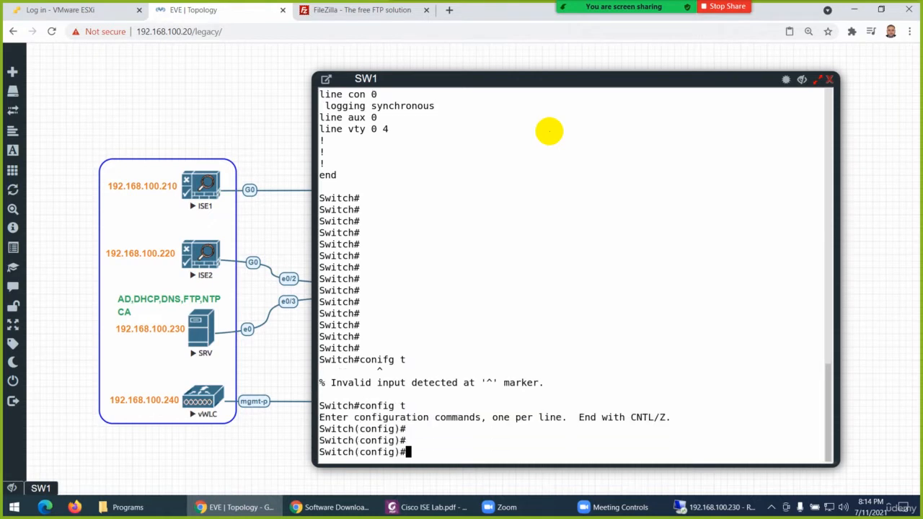
key("Return")
key("Return")
key("Return")
key("Return")
key("Return")
key("Return")
key("Return")
key("Return")
key("Return")
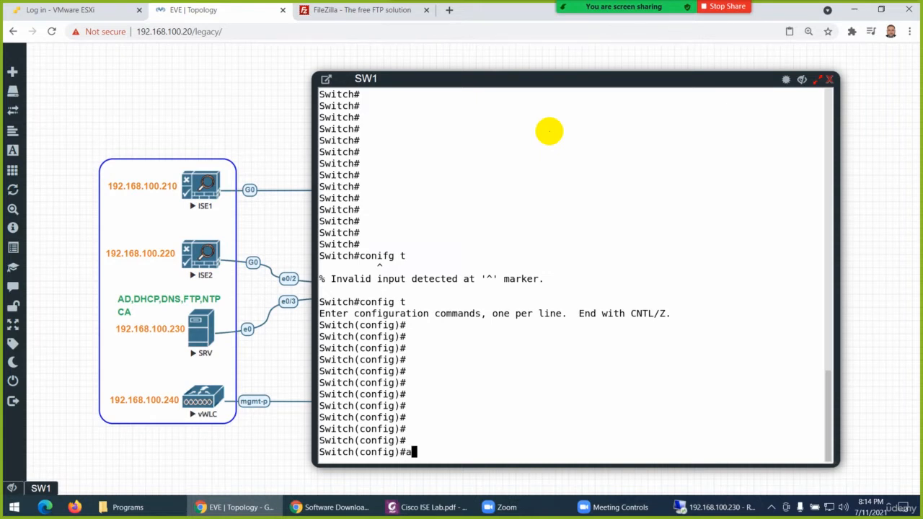
Create VLAN 10 on SW1
key("BackSpace")
type("vl")
key("BackSpace")
key("BackSpace")
type("vlna")
key("BackSpace")
key("BackSpace")
key("BackSpace")
type("an 10")
key("Return")
Look up the SW1 configuration table in Cisco ISE Lab.pdf and name VLAN 10 EMP in the console
type("name")
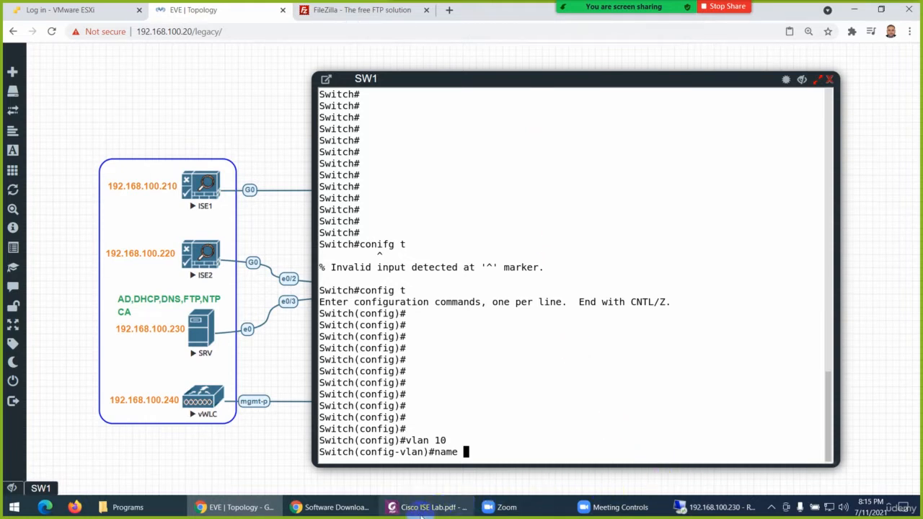
left_click(462, 507)
scroll(423, 347, "down", 5)
scroll(423, 347, "down", 6)
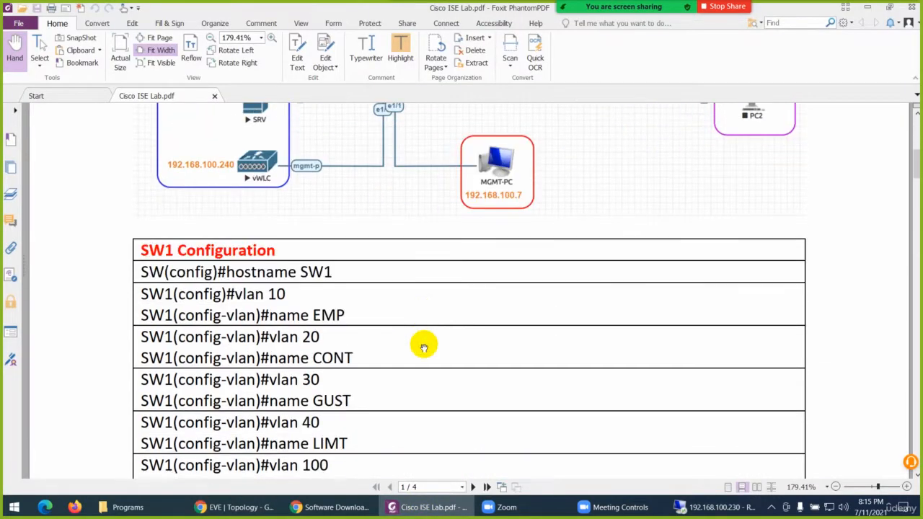
left_click(431, 508)
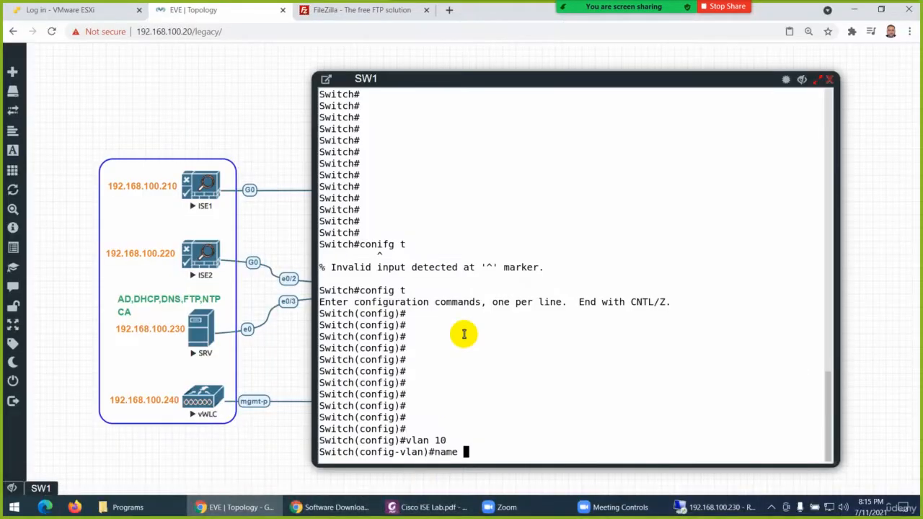
type("EMP")
key("Return")
Create VLAN 20 on SW1 and name it CONT, checking the name in Cisco ISE Lab.pdf
type("vlan 20")
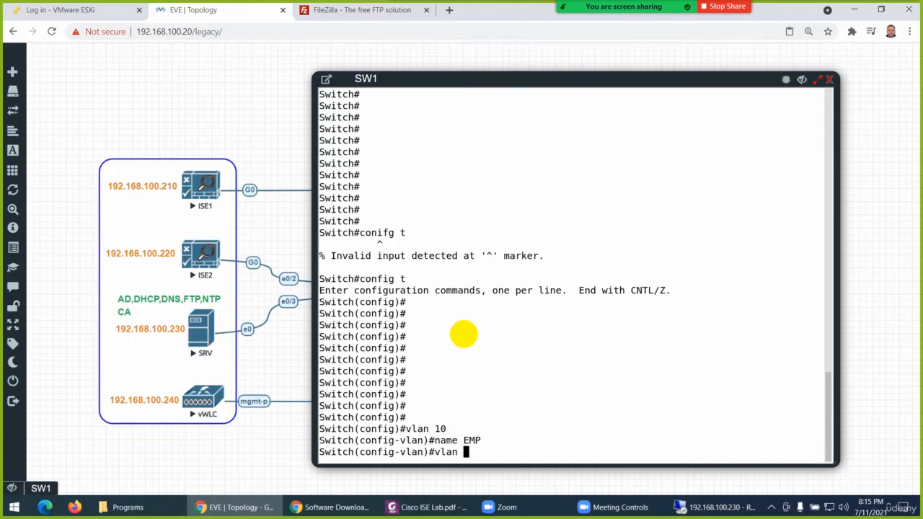
key("Return")
type("name")
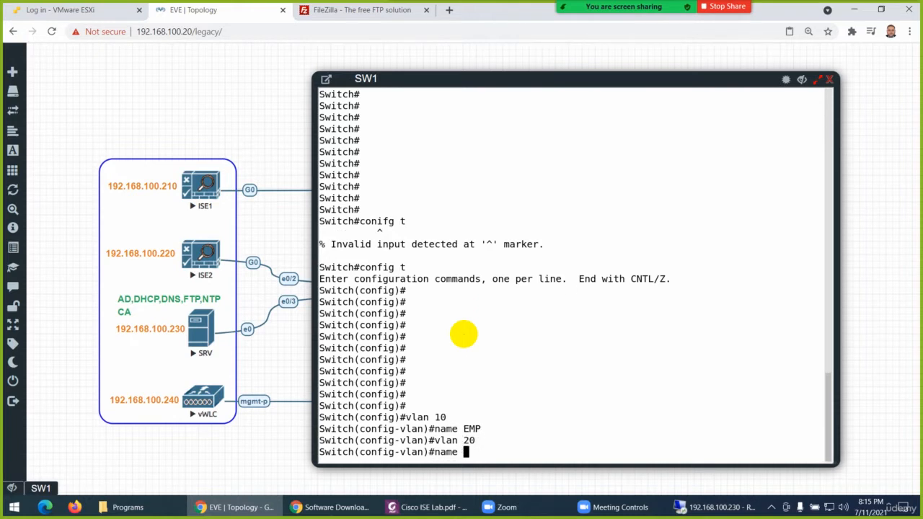
left_click(432, 509)
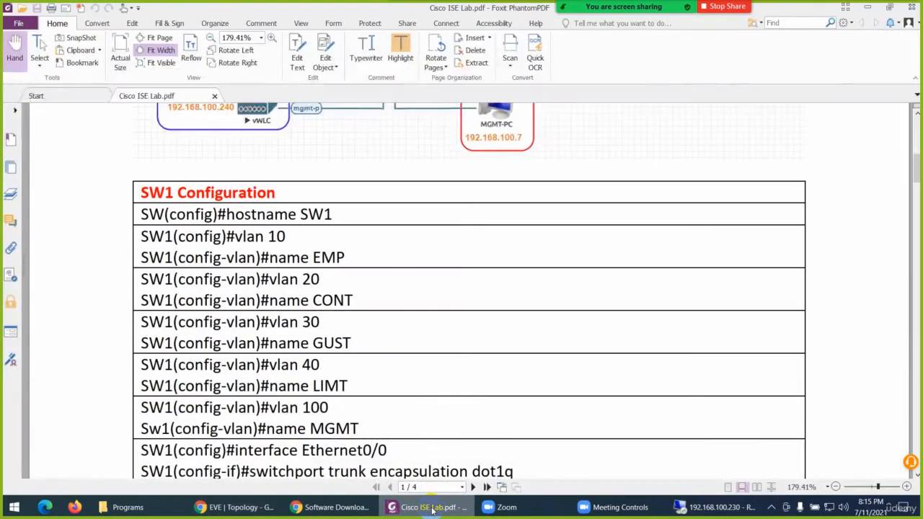
key("alt+Tab")
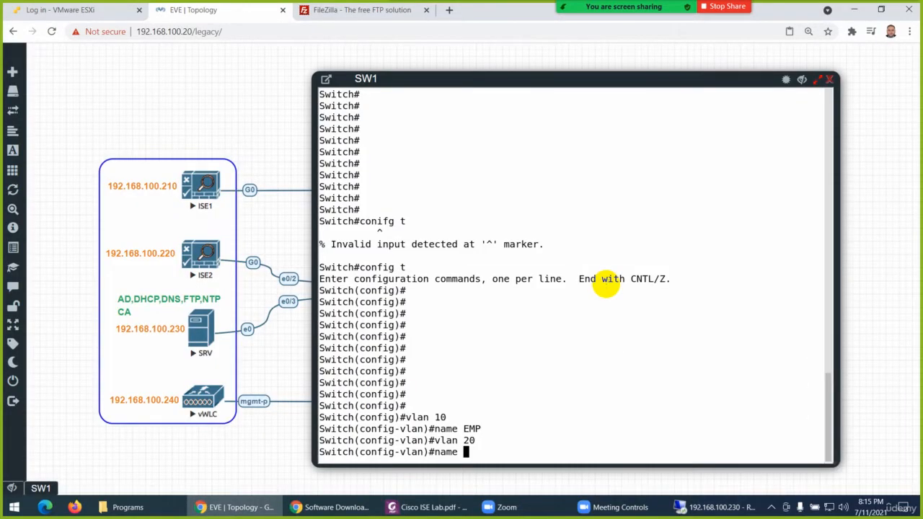
type("CONT")
key("Return")
Create VLAN 30 on SW1 and name it GUST, checking the name in Cisco ISE Lab.pdf
type("vlan 30")
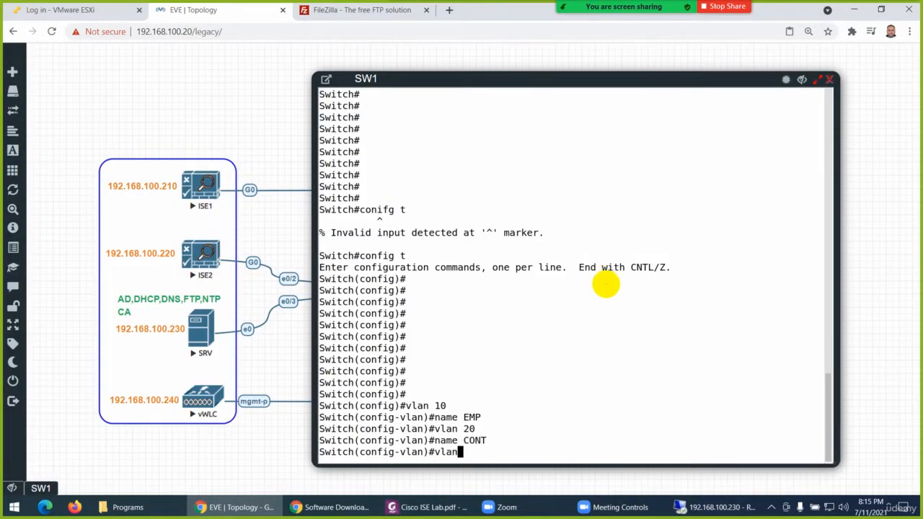
key("Return")
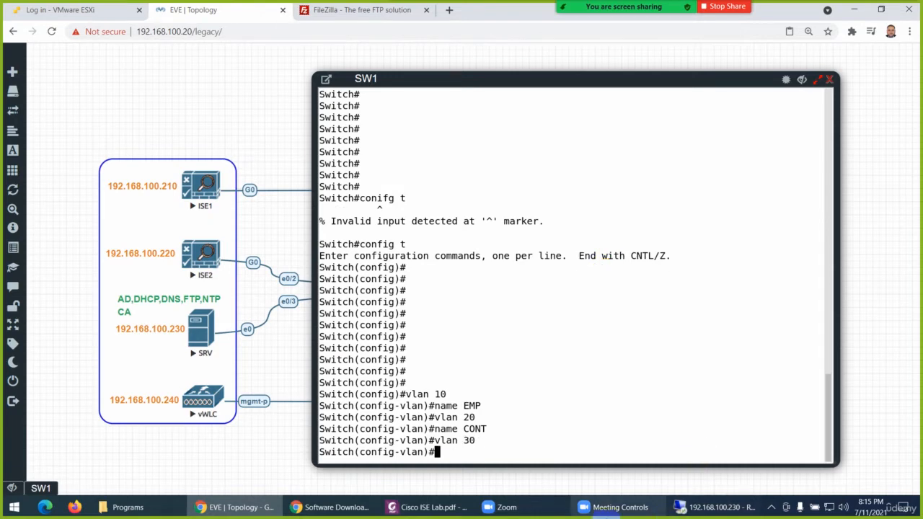
left_click(448, 508)
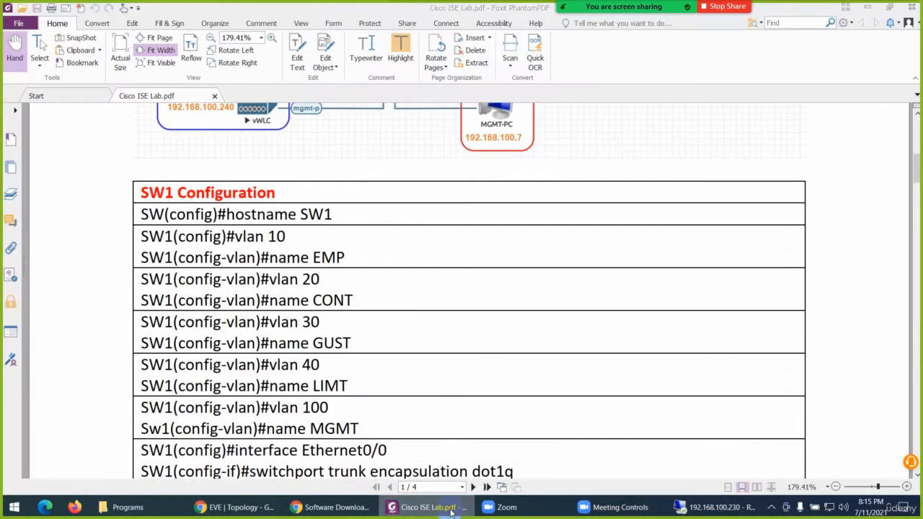
left_click(451, 509)
type("name GU")
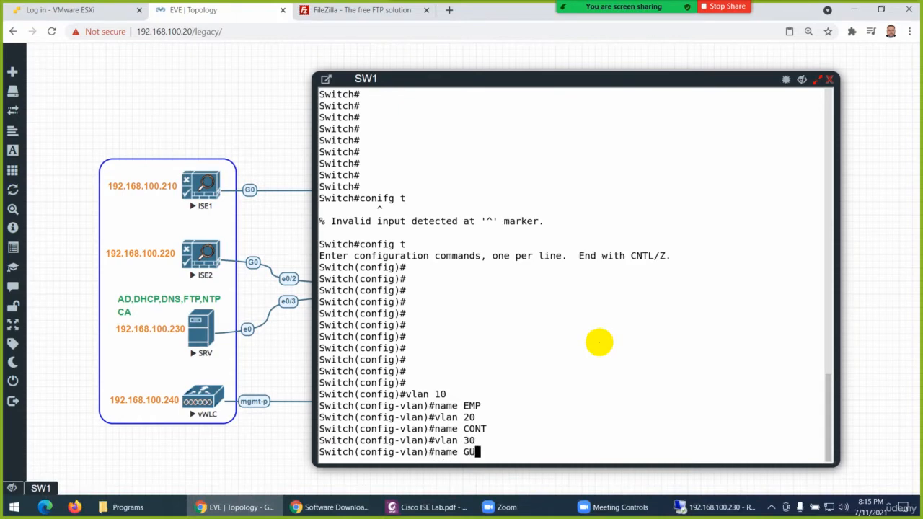
type("ST")
key("Return")
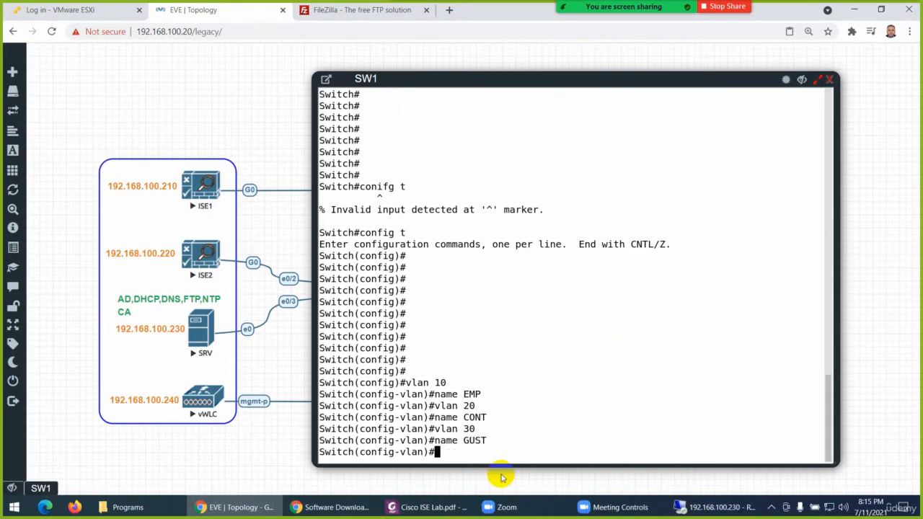
Consult Cisco ISE Lab.pdf for the next VLAN, create VLAN 40 on SW1 and name it LMT
left_click(446, 511)
left_click(446, 510)
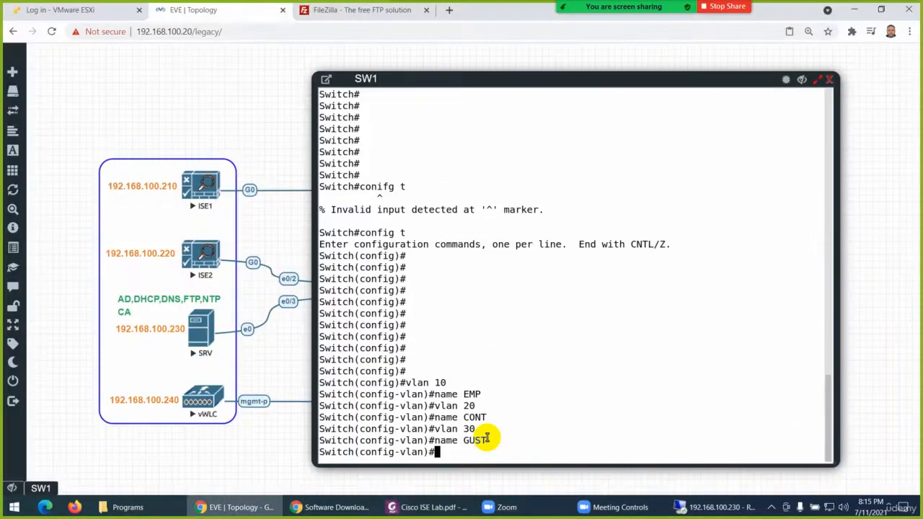
type("vlan 40")
key("Return")
type("name ")
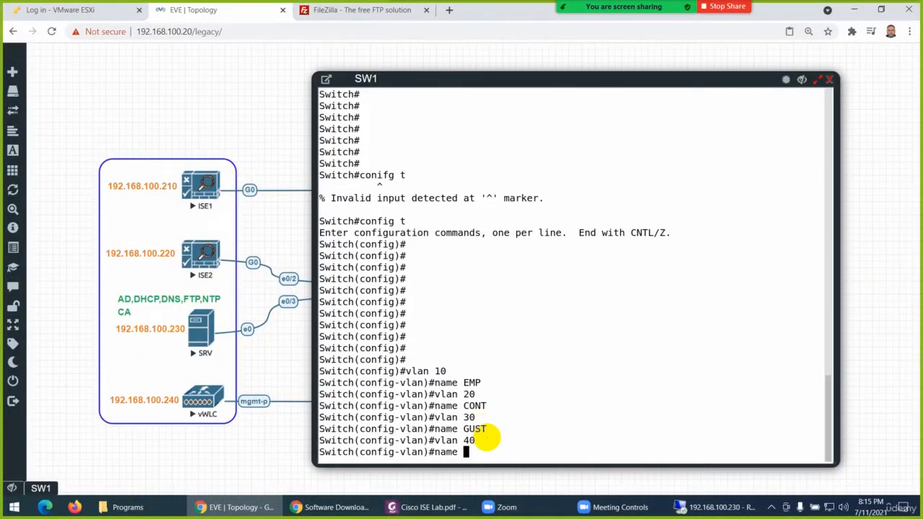
type("LMT")
key("Return")
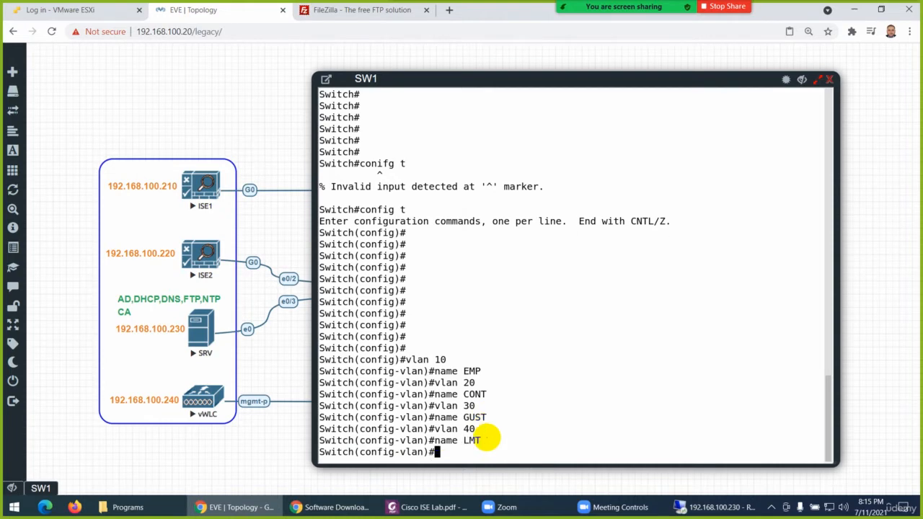
Consult Cisco ISE Lab.pdf for the last VLAN, create VLAN 100 on SW1 and name it MGMT
left_click(416, 511)
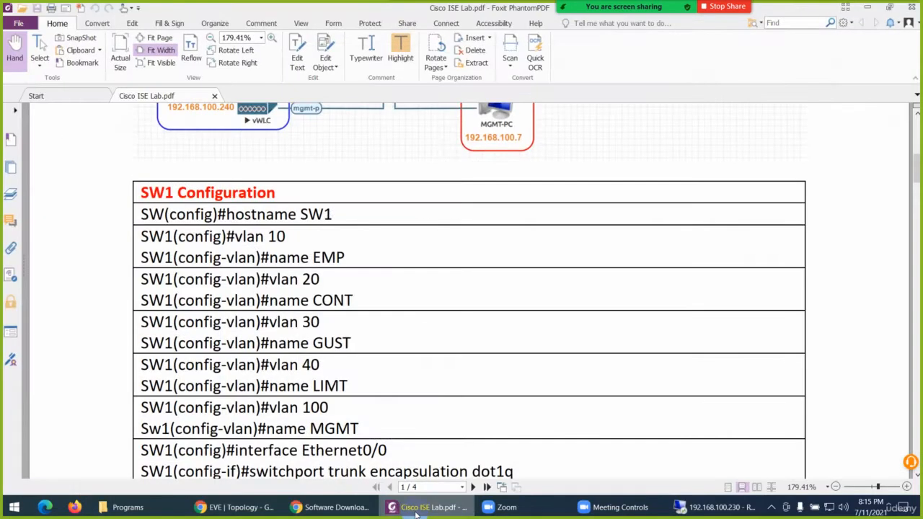
left_click(416, 512)
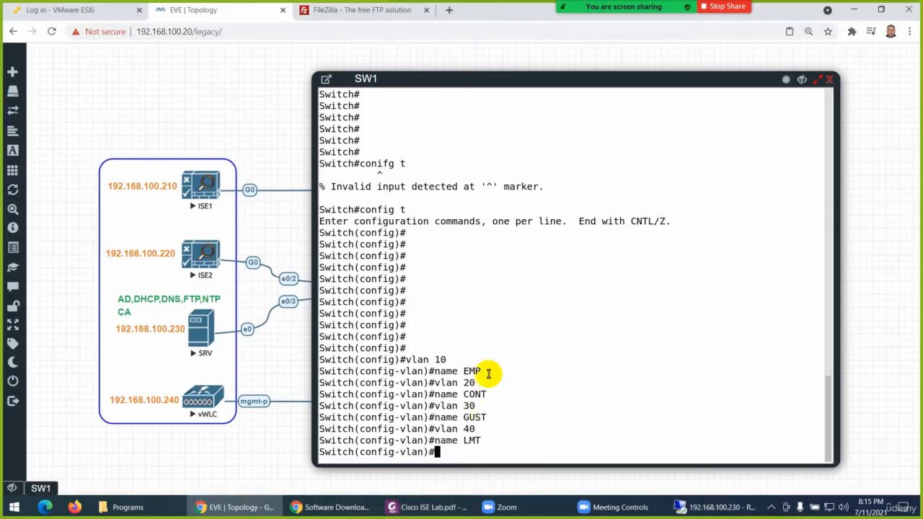
type("vlan 100")
key("Return")
type("name ")
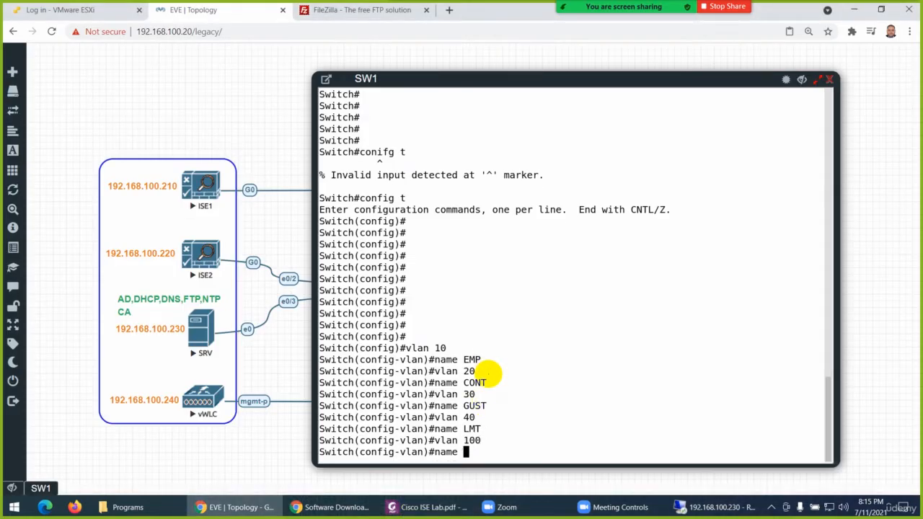
type("MGMT")
key("Return")
key("Return")
key("Return")
key("Return")
Leave configuration mode and display the brief VLAN list with show vlan br
key("Return")
key("Return")
key("Return")
key("Return")
key("Return")
key("Return")
key("Return")
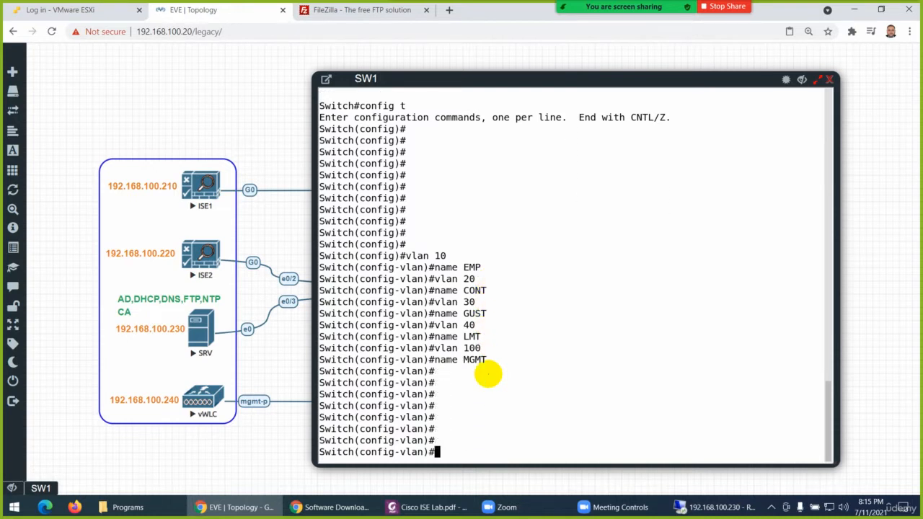
key("ctrl+z")
key("Return")
key("Return")
type("show ")
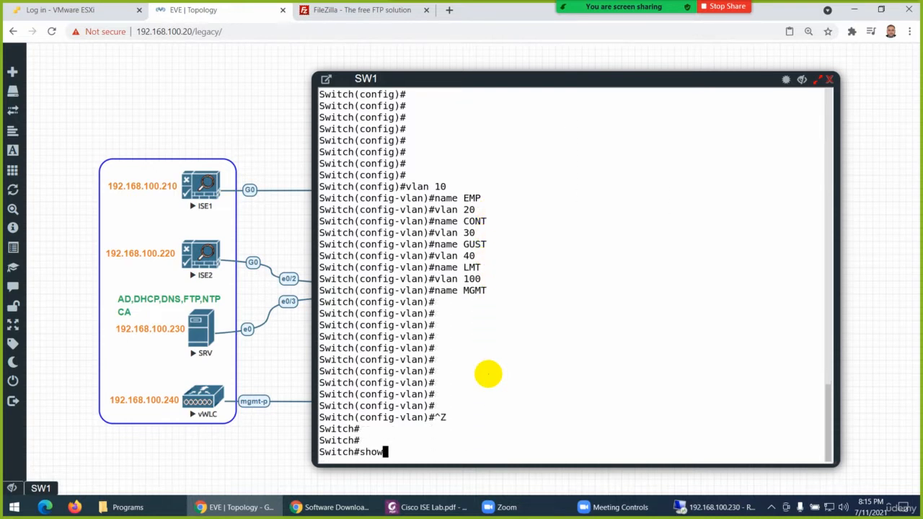
type("lvna")
key("BackSpace")
key("BackSpace")
key("BackSpace")
key("BackSpace")
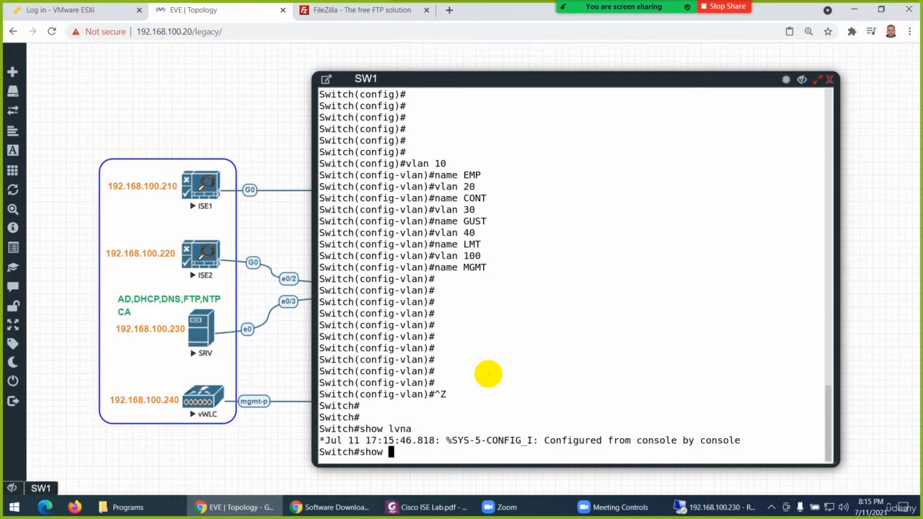
type("vlan br")
key("Return")
key("Return")
key("Return")
key("Return")
key("Return")
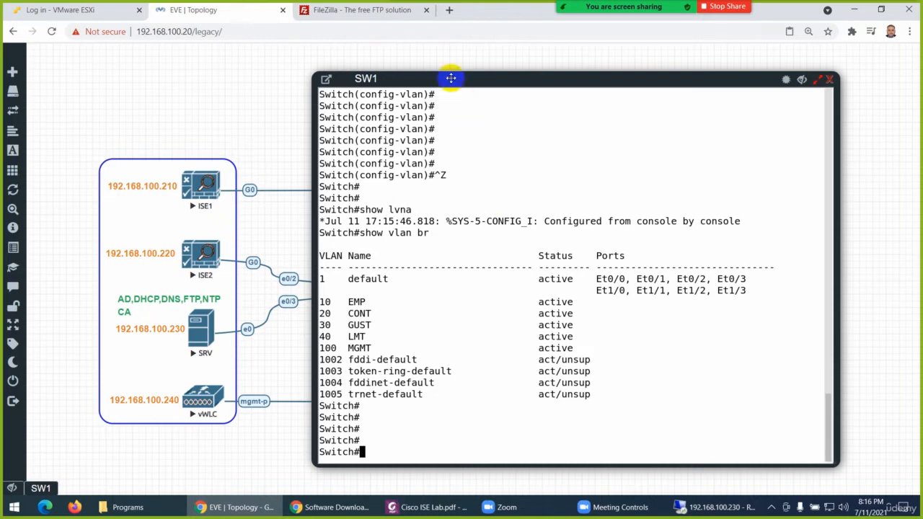
Move the SW1 console window to uncover the switch's links in the topology and re-enter global configuration mode
left_click_drag(452, 77, 540, 77)
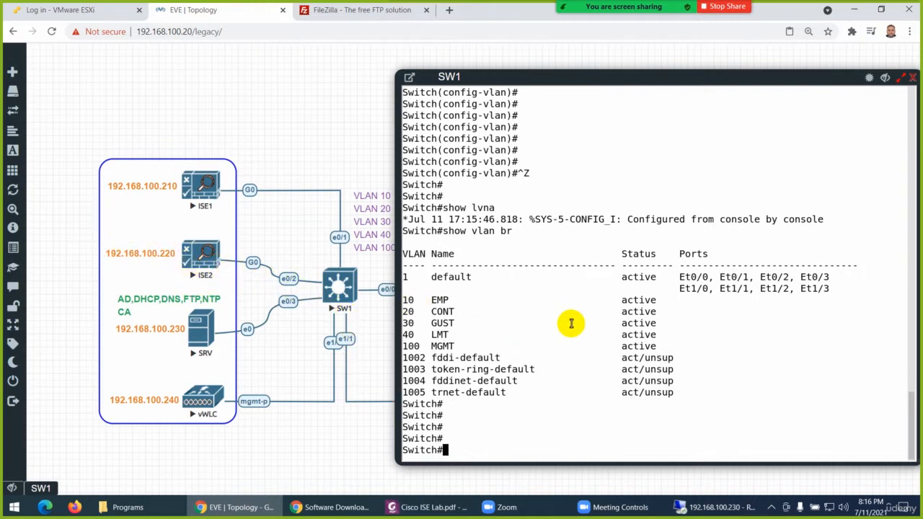
type("config t")
key("Return")
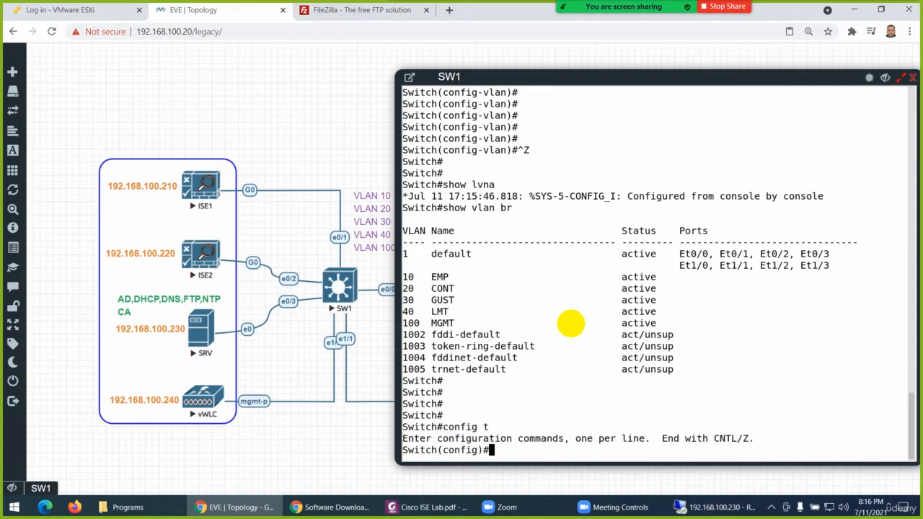
Set the switch's hostname to SW1
key("Return")
type("ho")
key("Tab")
type("SW")
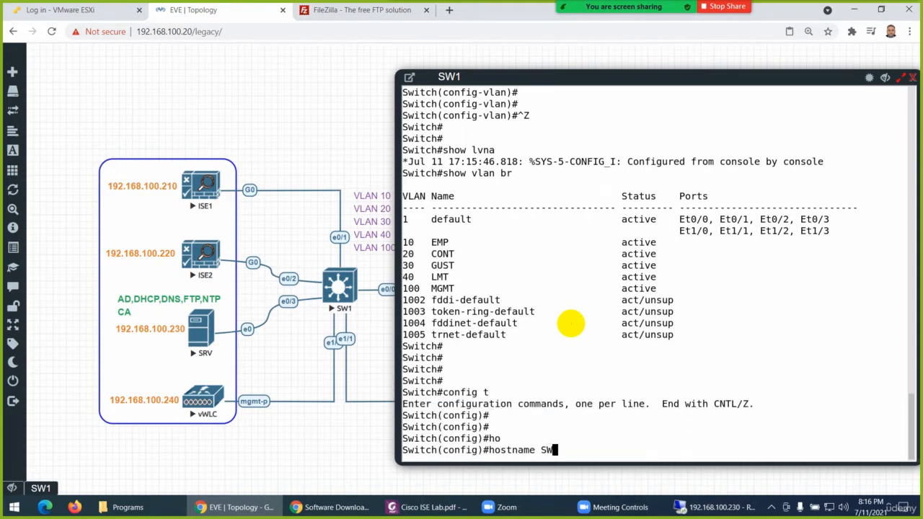
type("1")
key("Return")
key("Return")
key("Return")
key("Return")
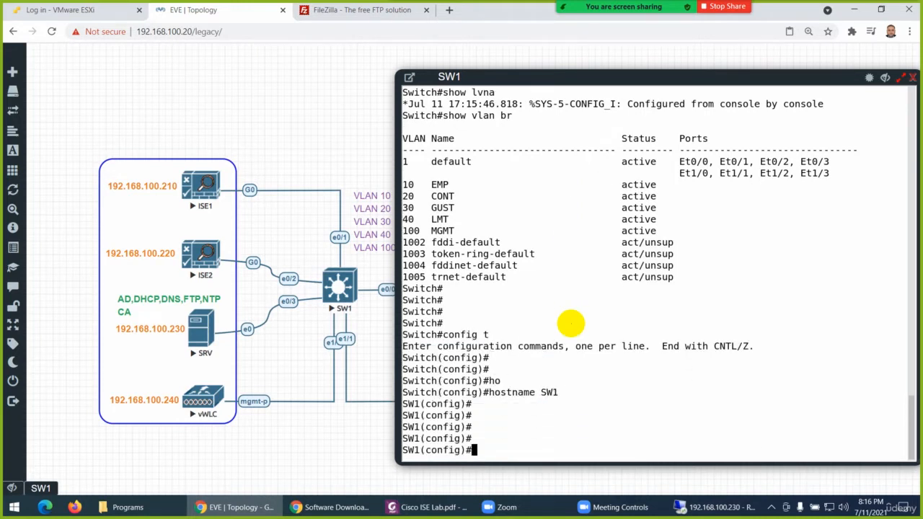
Assign interface e0/1, the link to ISE1, to access VLAN 100
type("in")
key("Tab")
type("e0/1")
key("Return")
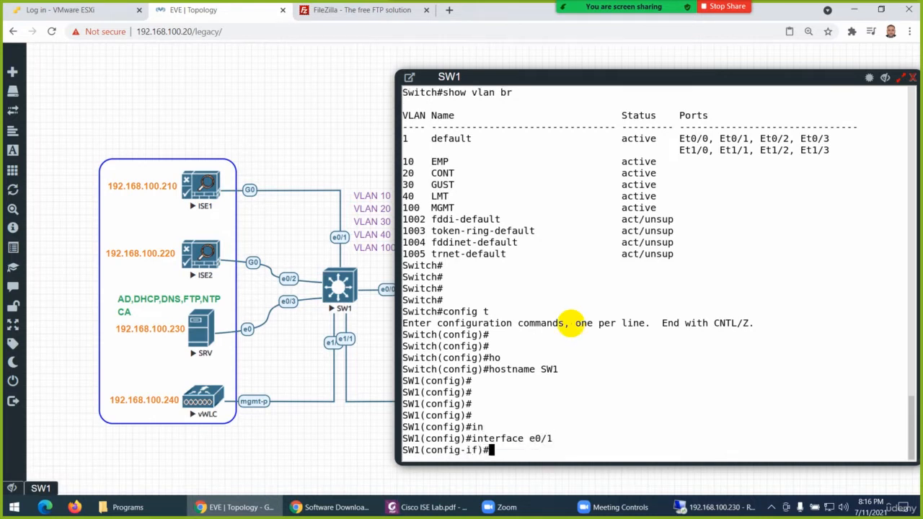
type("sw")
key("Tab")
type("ac")
key("Tab")
type("v")
key("Tab")
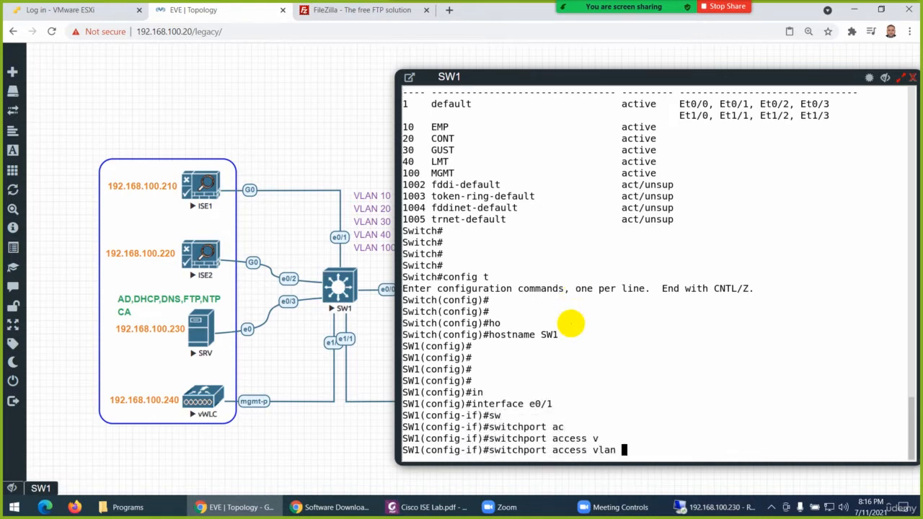
type("100")
key("Return")
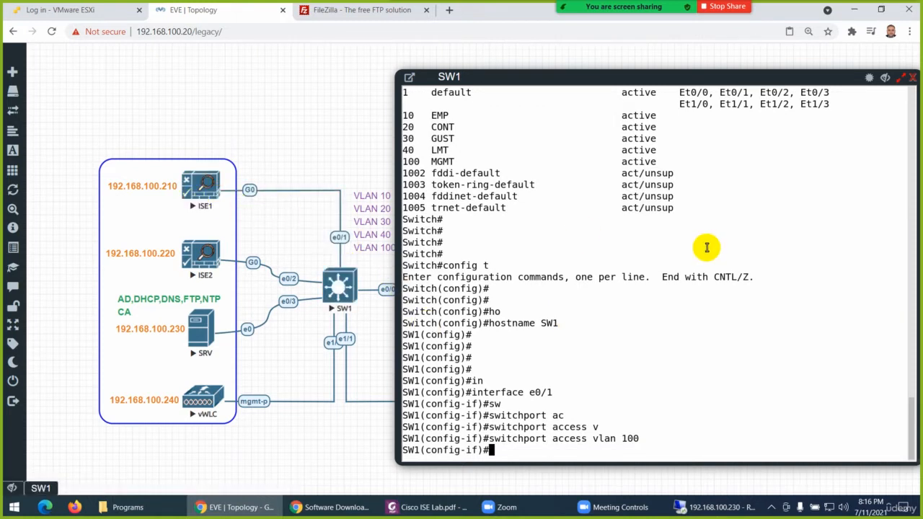
Give interface e0/1 the description "connected to ISE1"
type("des")
key("Tab")
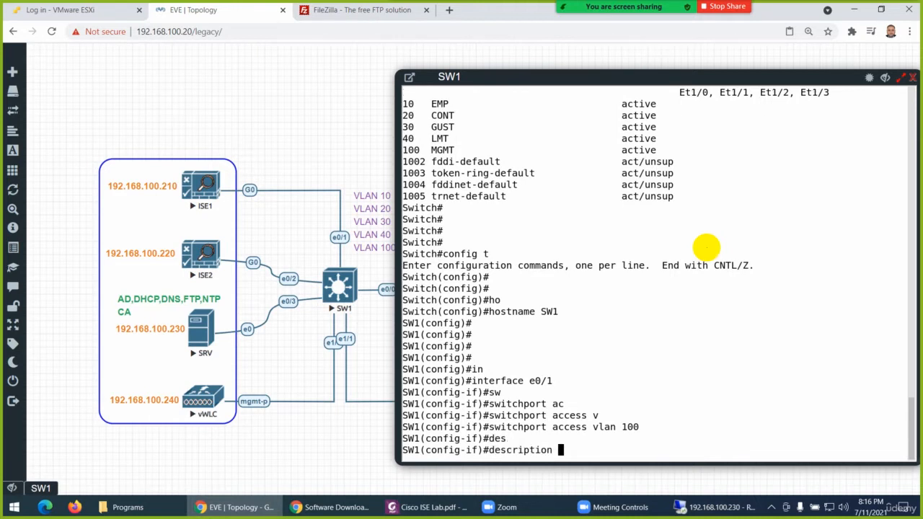
type("connected to ISE")
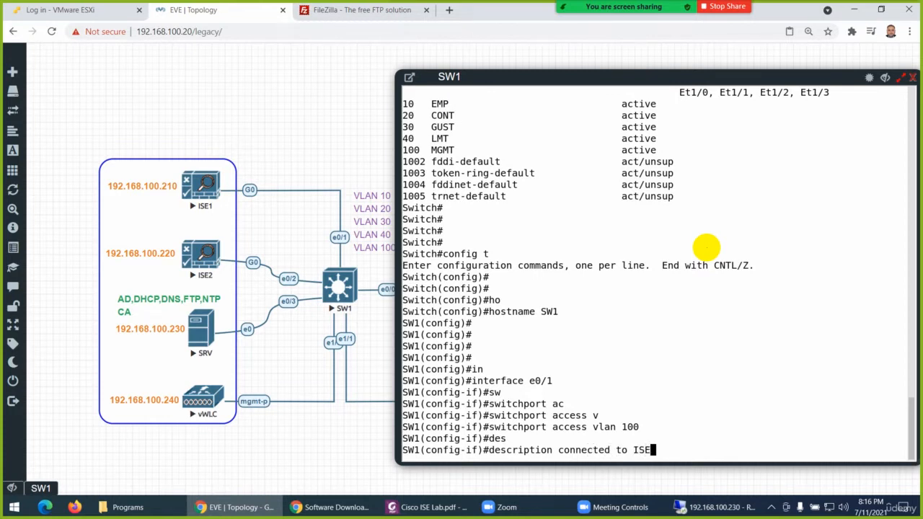
type("1")
key("Return")
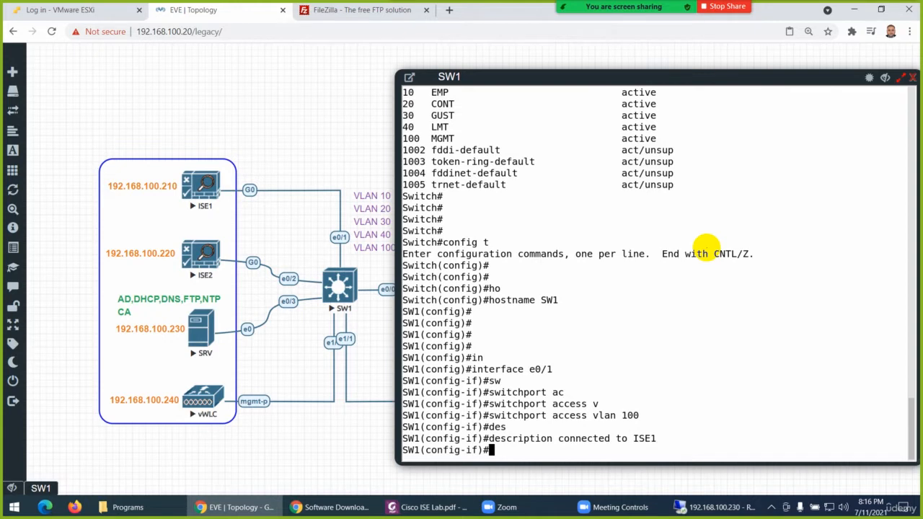
Enable interface e0/1 with no shutdown and return to global configuration mode
type("no sh")
key("Tab")
key("Return")
key("Return")
key("Return")
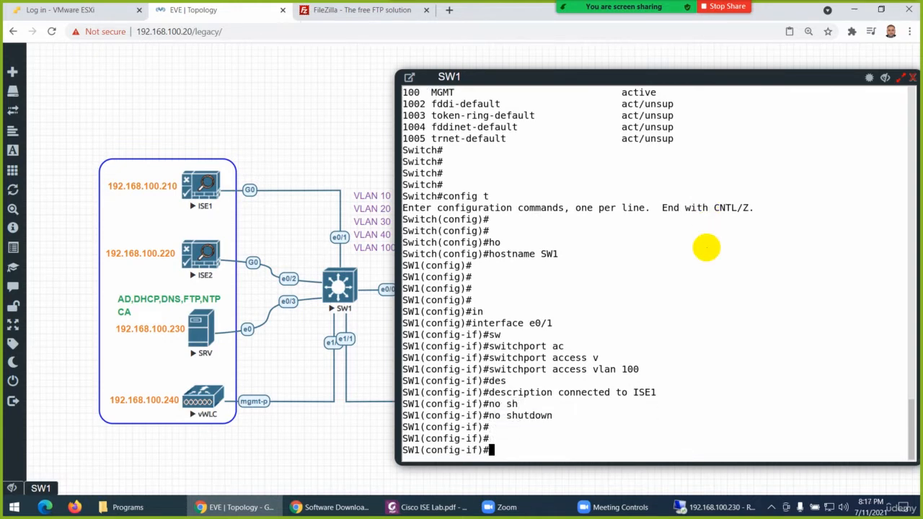
type("exit")
key("Return")
Assign interface e0/2, the link to ISE2, to access VLAN 100
type("in")
key("Tab")
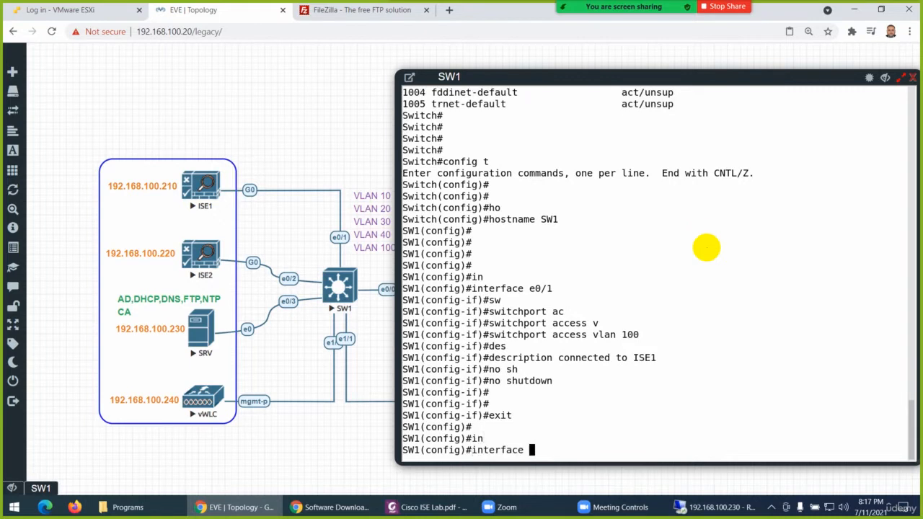
key("Up")
key("Up")
key("Up")
key("Up")
key("Up")
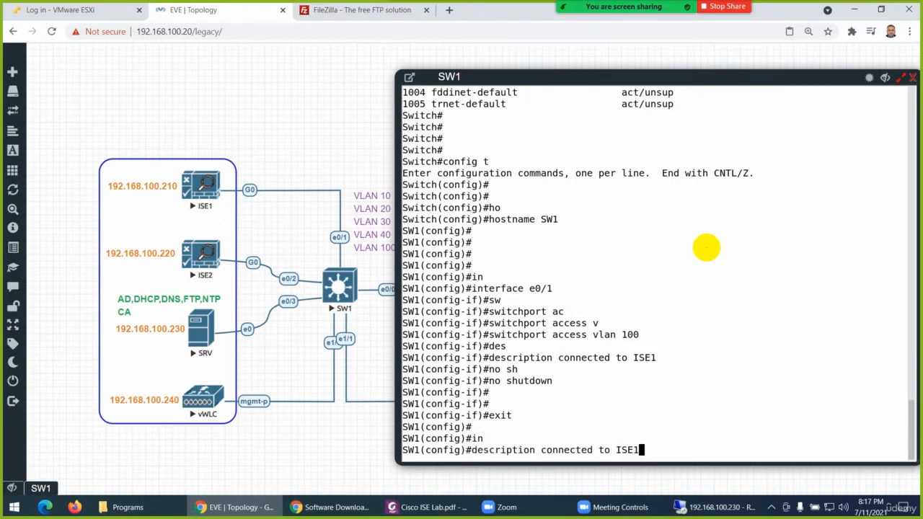
key("Up")
key("Down")
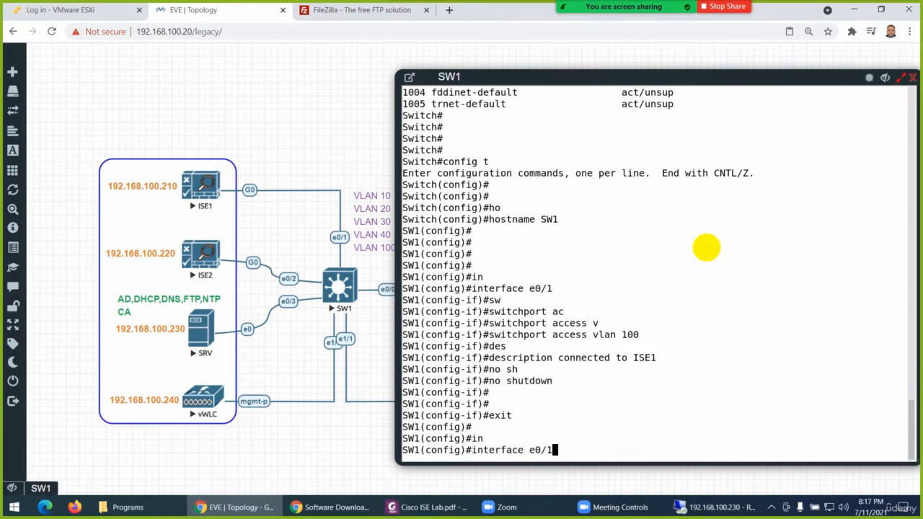
key("BackSpace")
type("2")
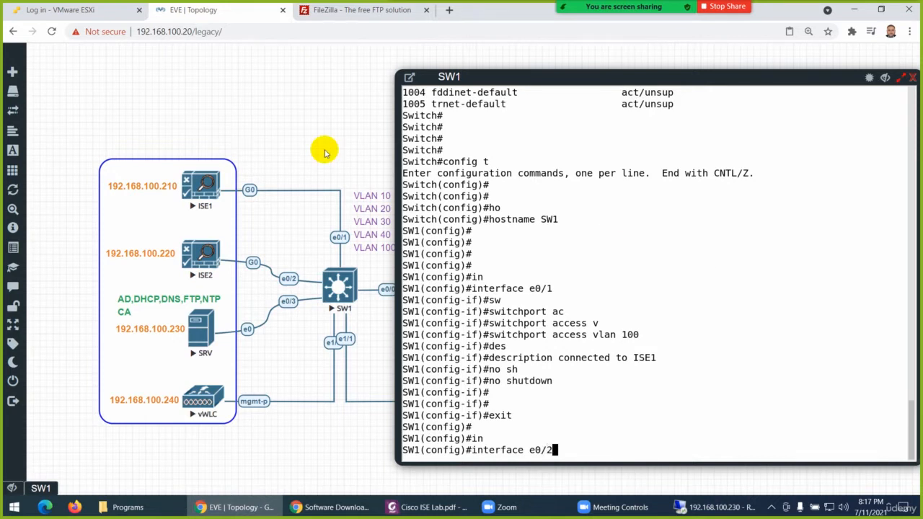
key("Return")
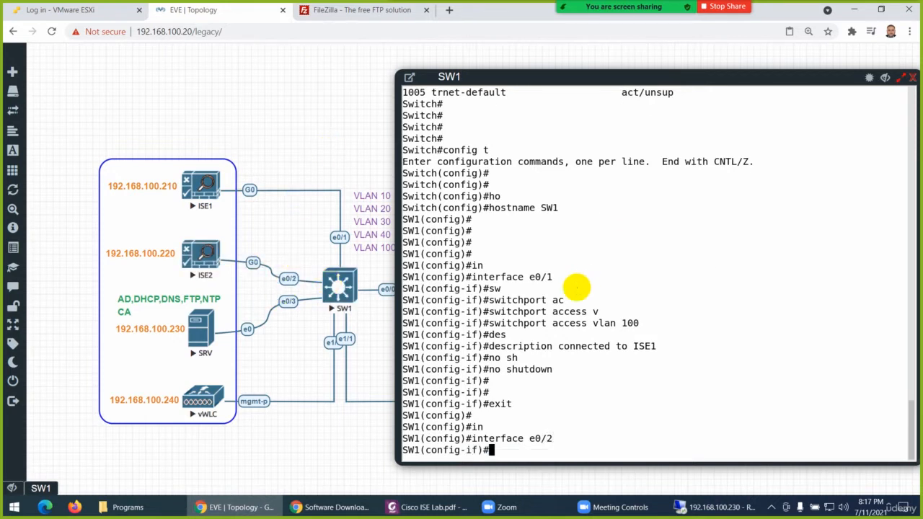
type("sw")
key("Tab")
type("ac")
key("Tab")
type("v")
key("Tab")
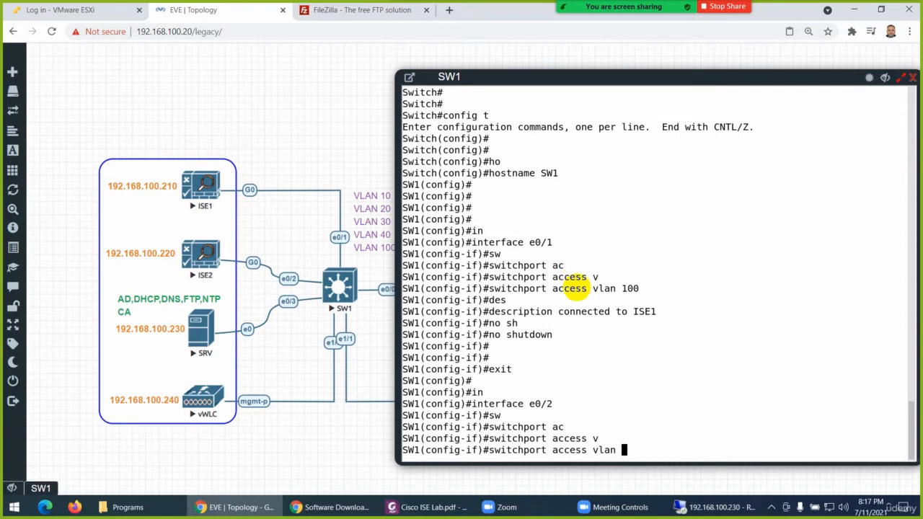
type("100")
key("Return")
Give interface e0/2 the description "connected to ISE2"
type("des")
key("Tab")
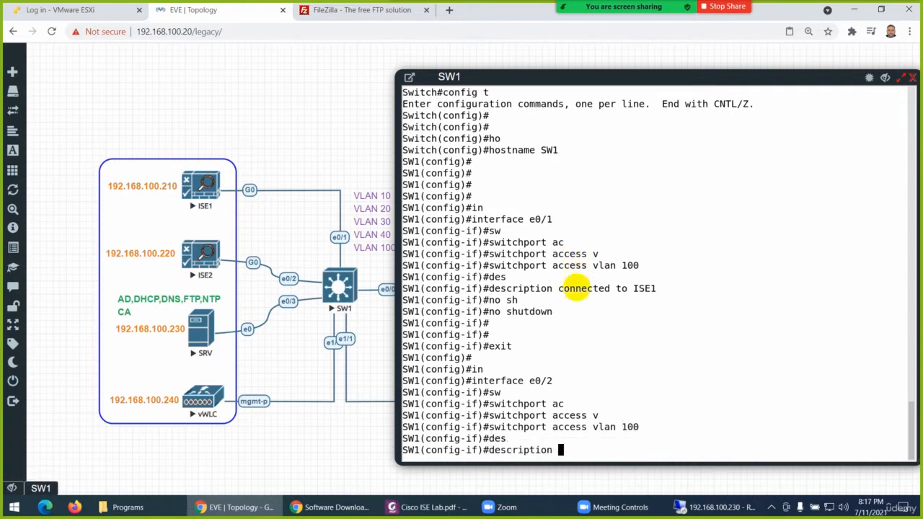
type("connected to ISE")
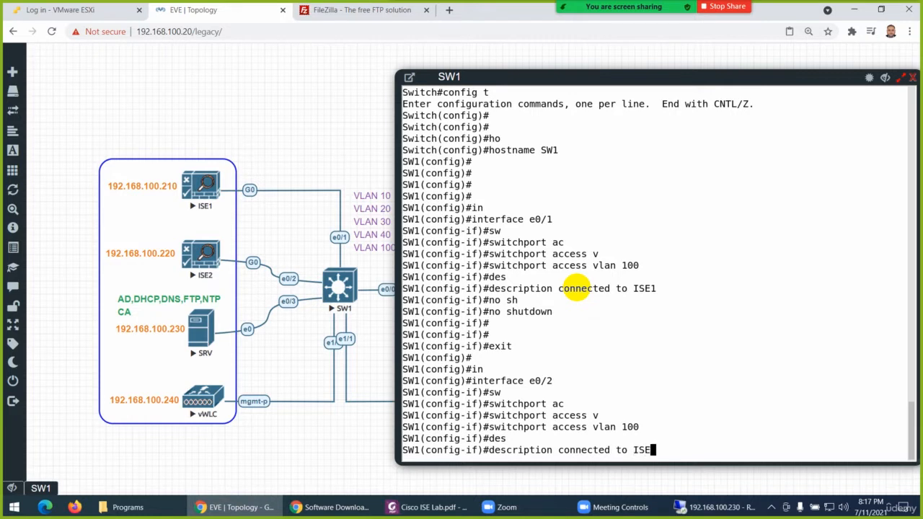
type("2")
key("Return")
Enable interface e0/2 with no sh and return to global configuration mode
type("no sh")
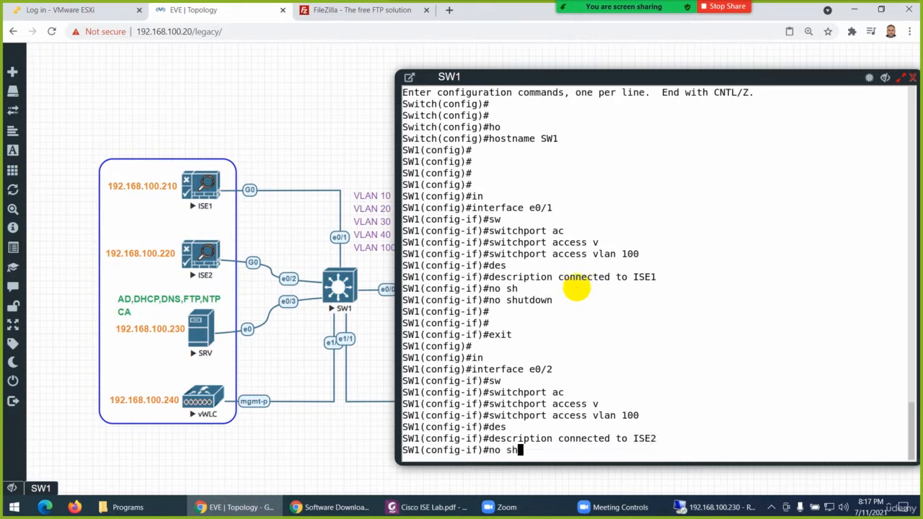
key("Return")
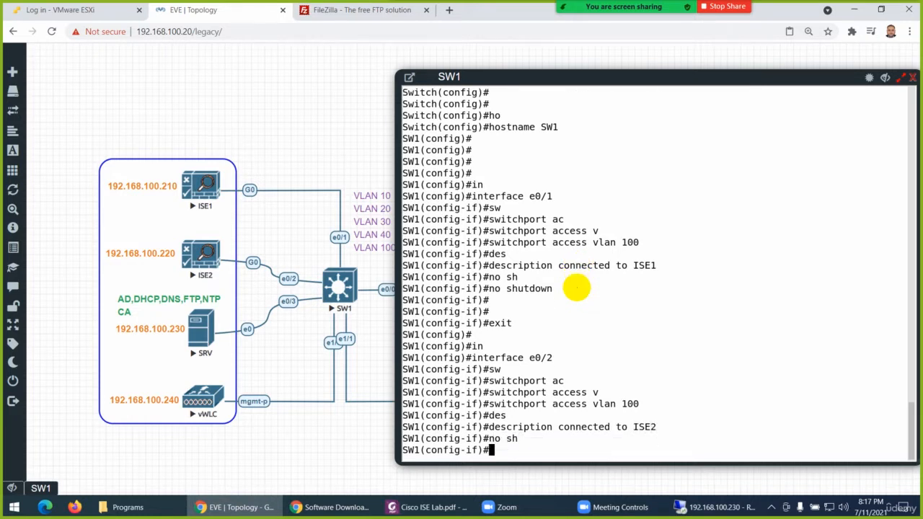
type("exit")
key("Return")
key("Return")
key("Return")
key("Return")
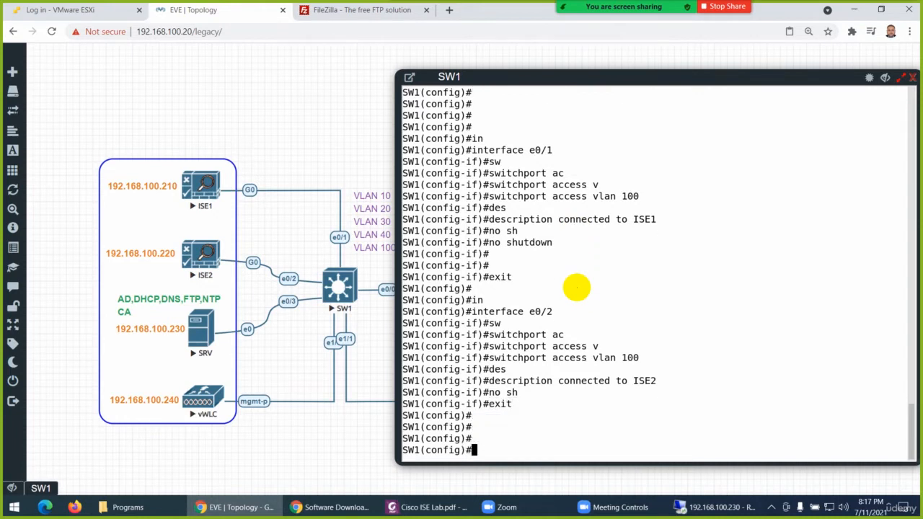
Assign interface e0/3, the link to the SRV server, to access VLAN 100
type("in")
key("Tab")
type("e0/")
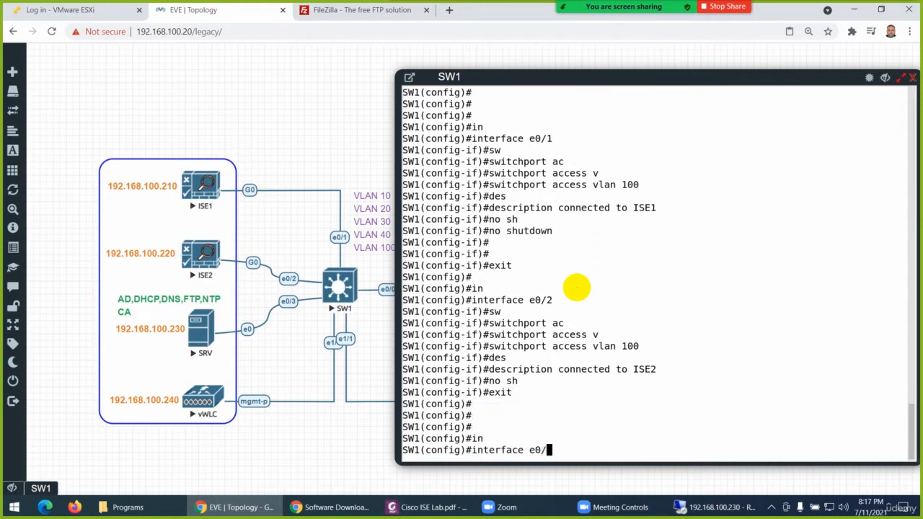
type("3")
key("Return")
type("sw")
key("Tab")
type("ac")
key("Tab")
type("v")
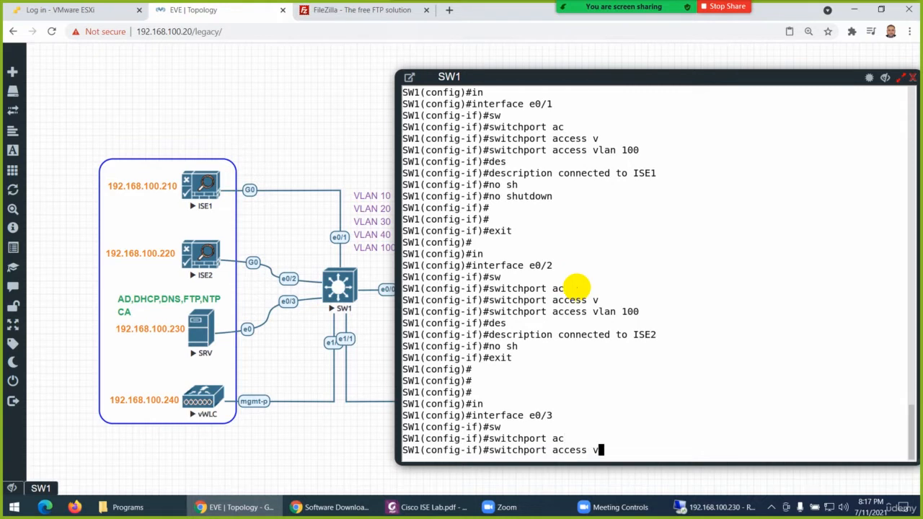
key("Tab")
type("100")
key("Return")
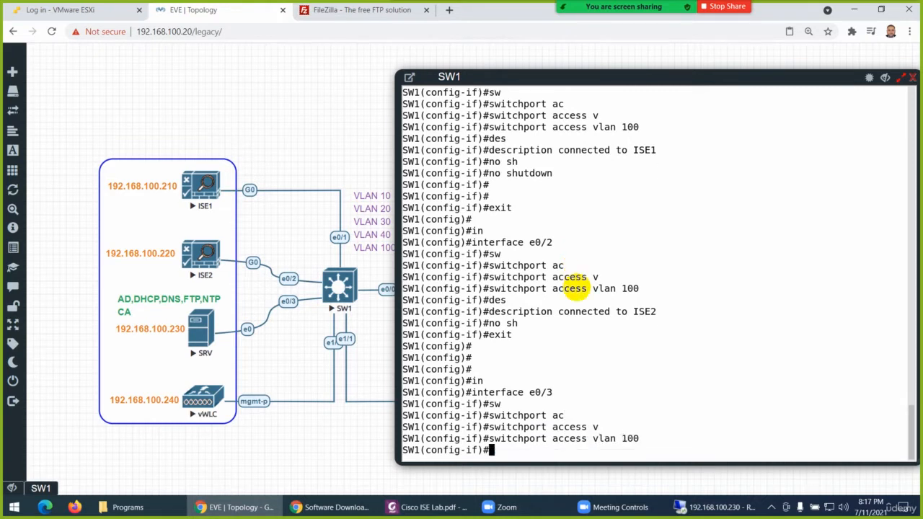
Give interface e0/3 the description "connnected to WIN-SRV"
type("des")
key("Tab")
type("co")
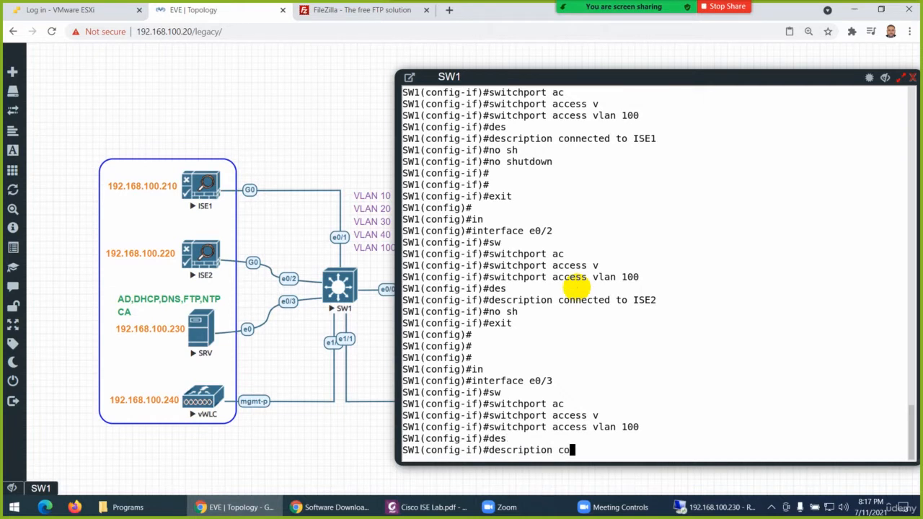
type("nnnected to WIN")
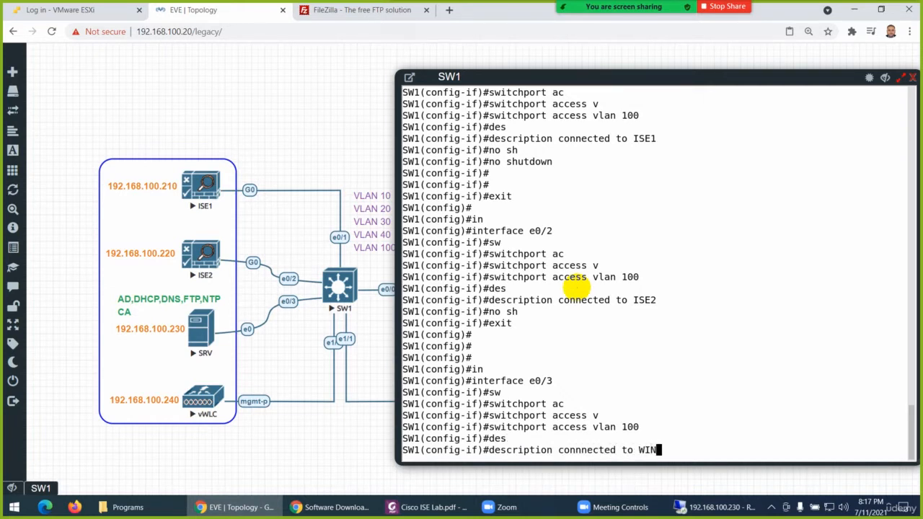
type("-SRV")
key("Return")
Enable interface e0/3 with no sh and return to global configuration mode
key("Return")
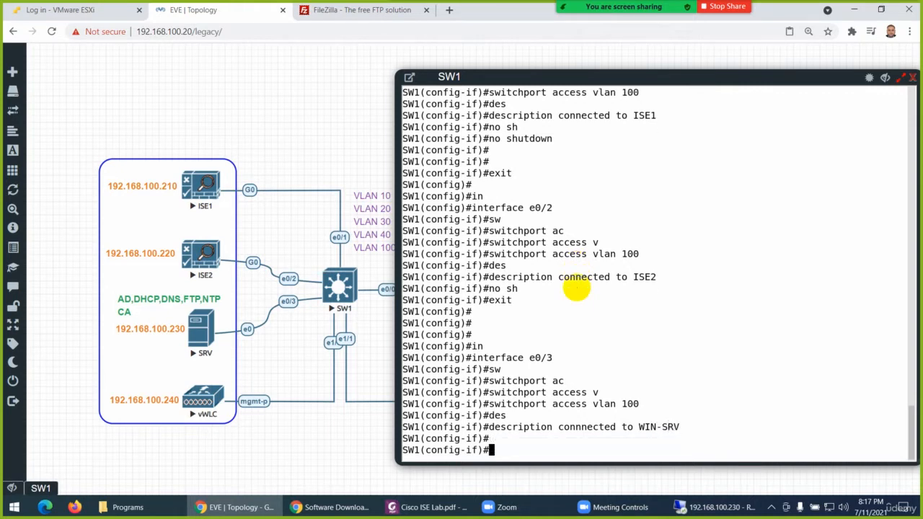
type("no sh")
key("Return")
key("Return")
key("Return")
type("ex")
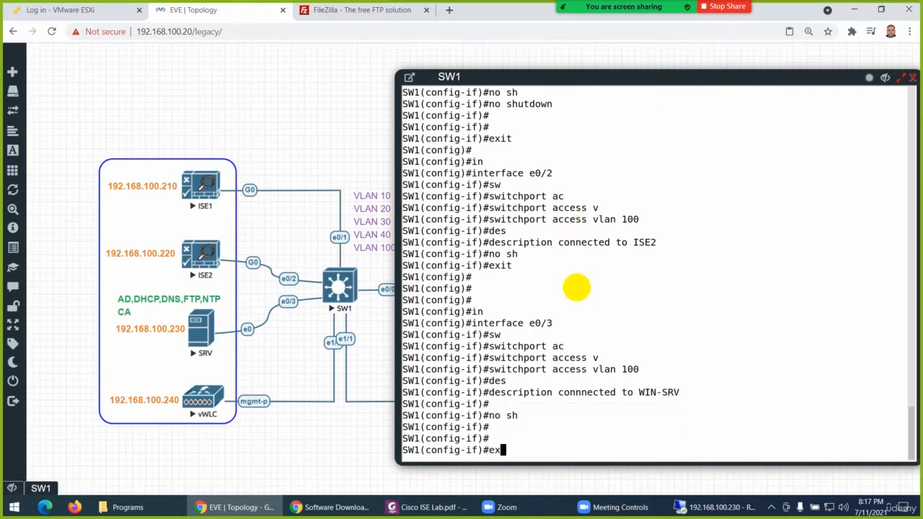
type("it")
key("Return")
key("Return")
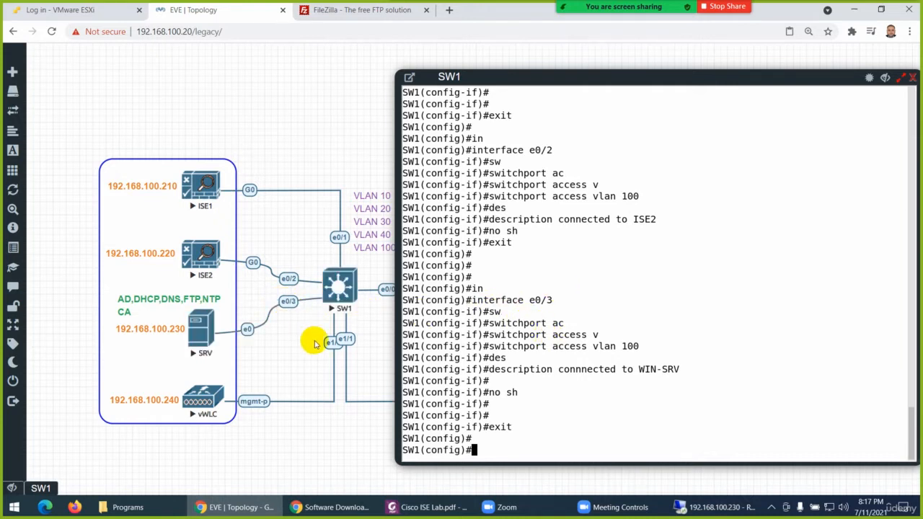
Assign interface e1/0, the link to the vWLC management port, to access VLAN 100
type("in")
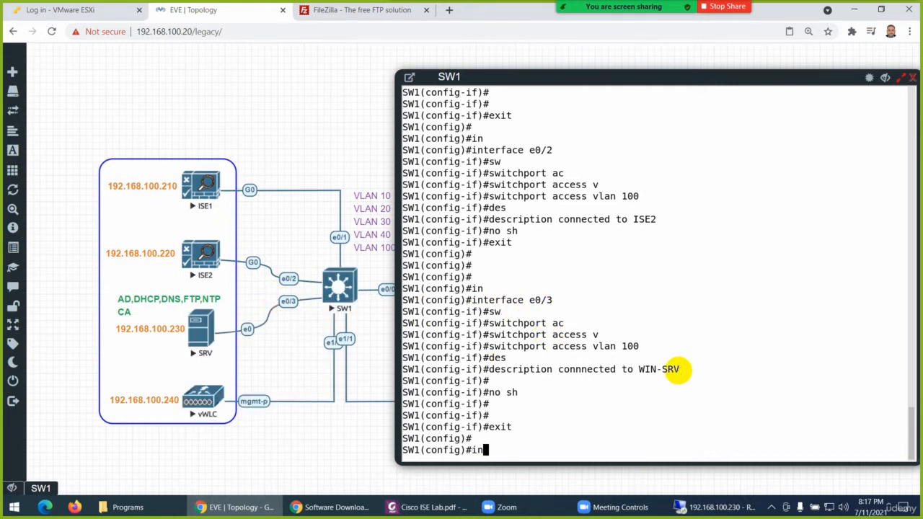
key("Tab")
type("0")
key("Return")
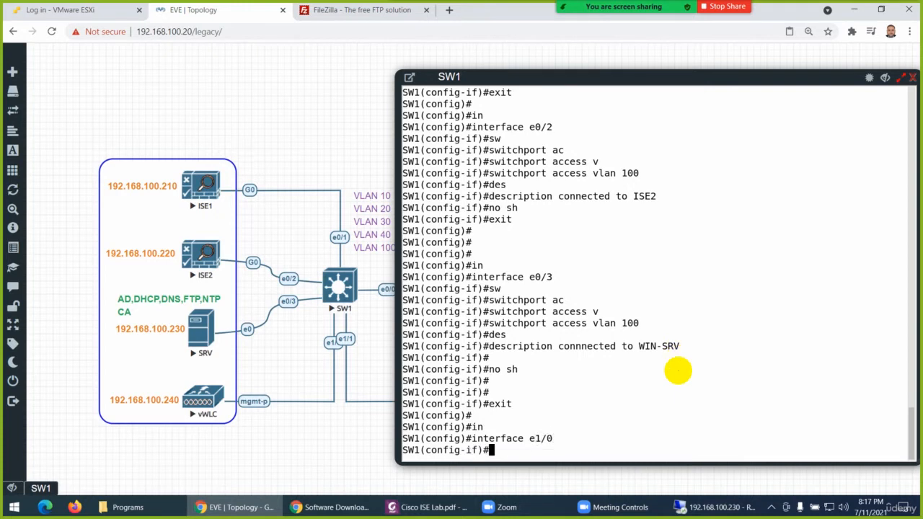
type("sw")
key("Tab")
type("ac")
key("Tab")
type("v")
key("Tab")
type("100")
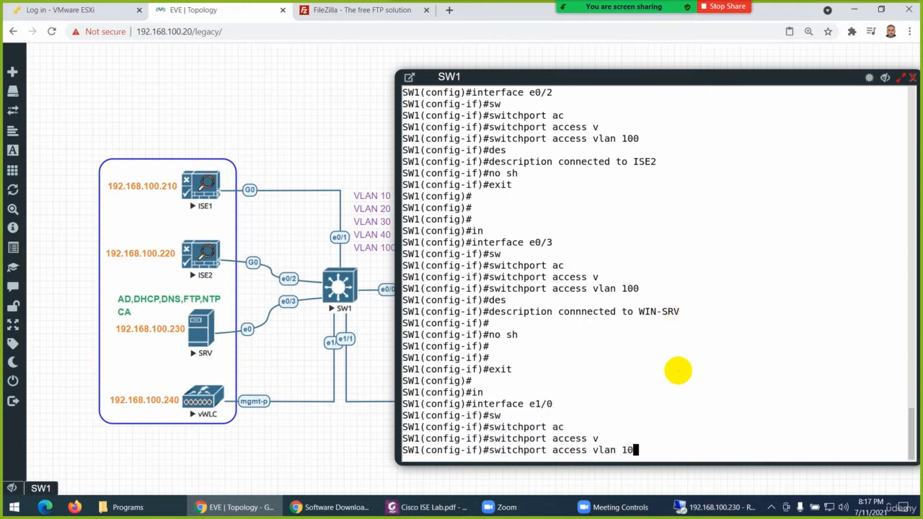
key("Return")
Give interface e1/0 the description "connected to WLC"
type("d")
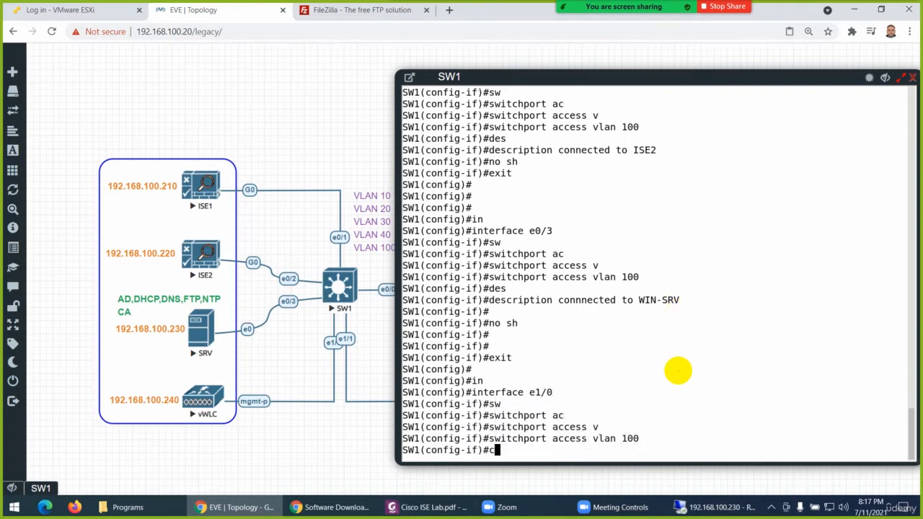
type("es")
key("Tab")
type("connec")
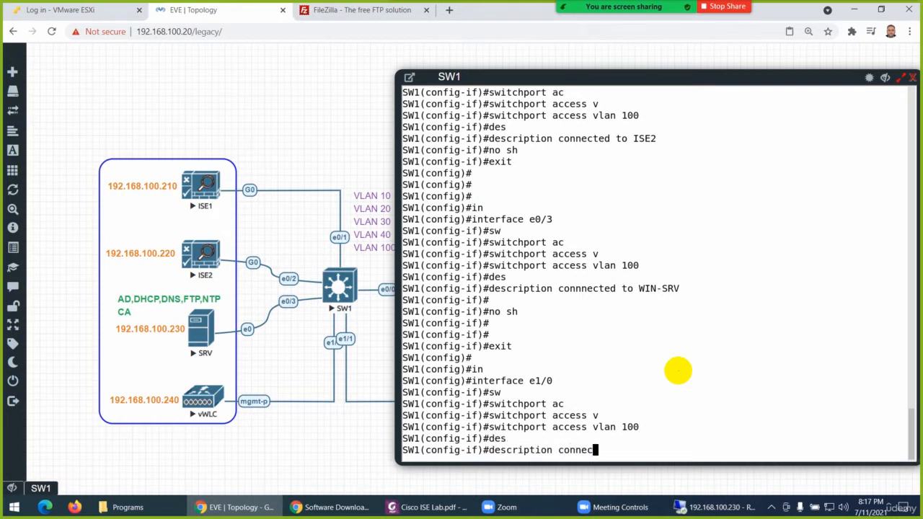
type("ted to WLC")
key("Return")
Enable interface e1/0 with no sh
type("no sh")
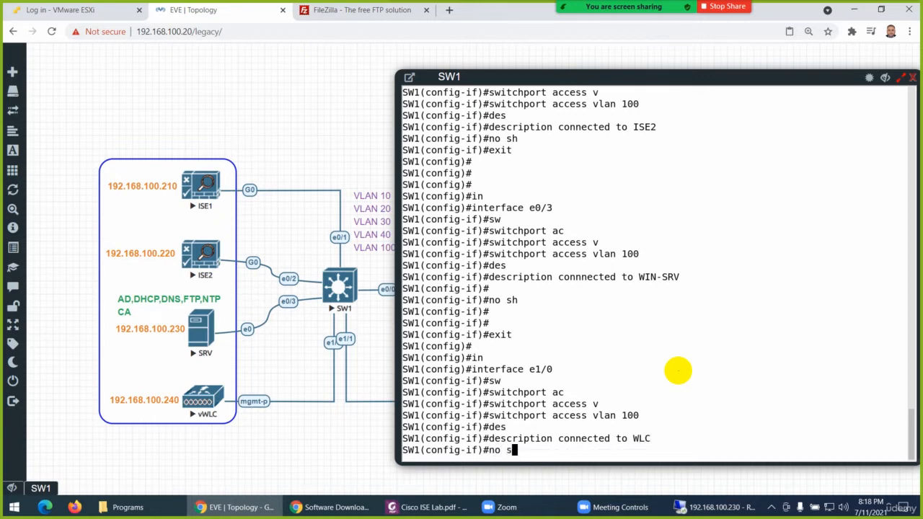
key("Return")
key("Return")
key("Return")
key("Return")
key("Return")
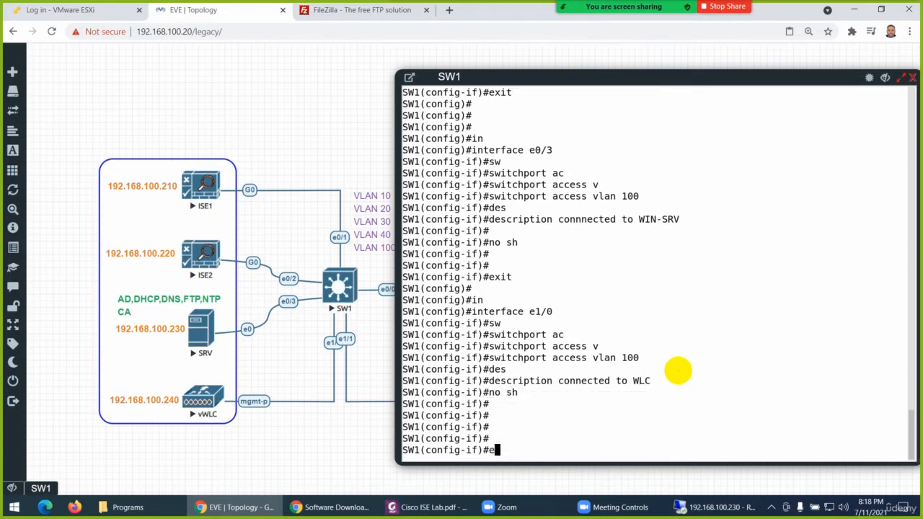
Assign interface e1/1, the link to MGMT-PC, to access VLAN 100
type("exit")
key("Return")
type("in")
key("Tab")
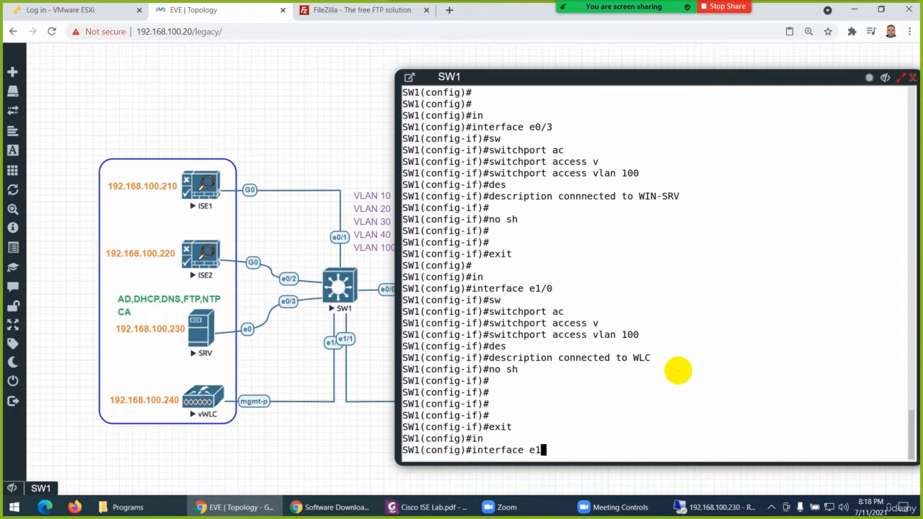
type("1")
key("Return")
type("sw")
key("Tab")
type("ac")
key("Tab")
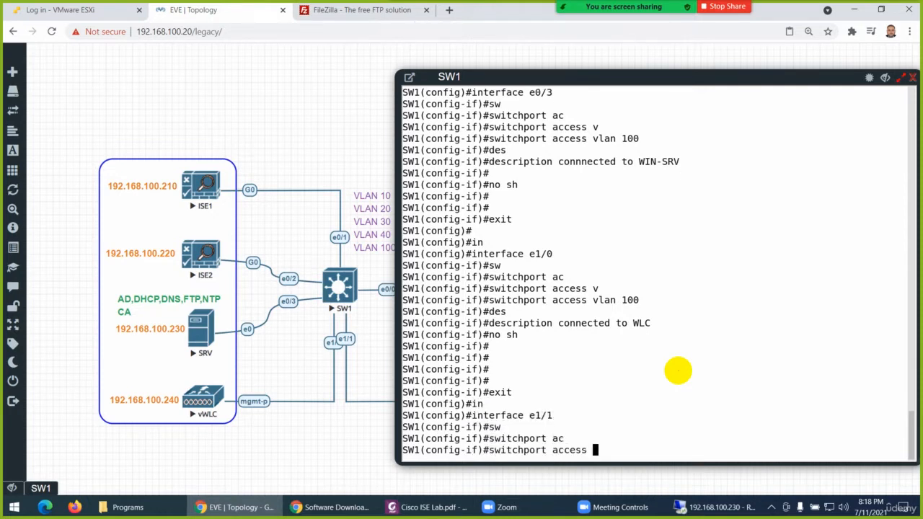
type("v")
key("Tab")
type("100")
key("Return")
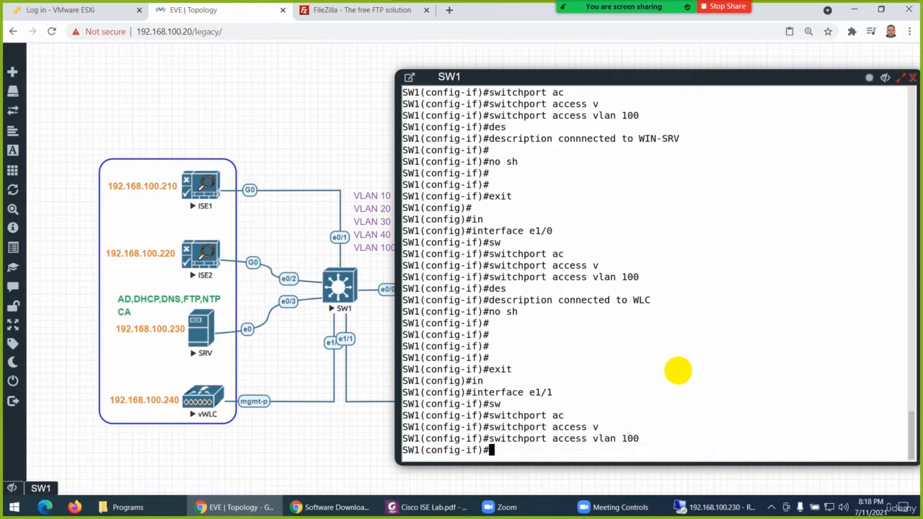
Give interface e1/1 the description "connected to MGMT-PC"
type("des")
key("Tab")
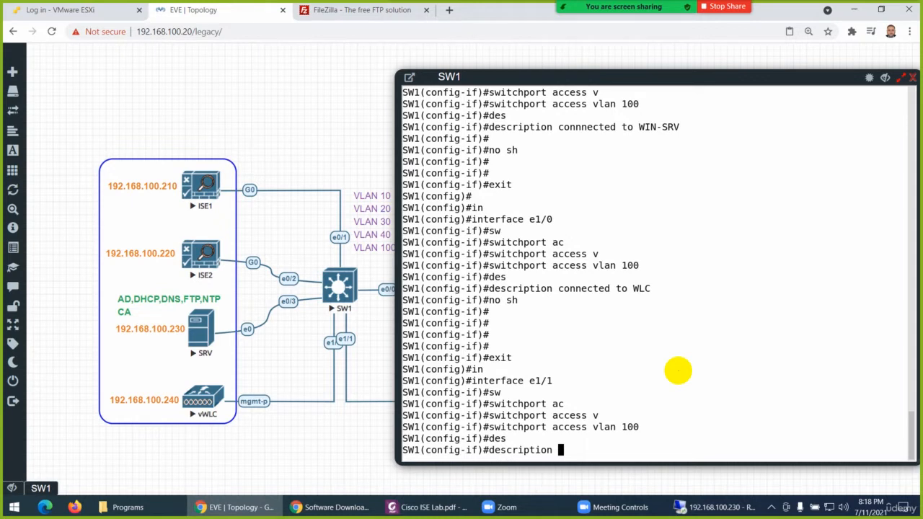
type("connected to ")
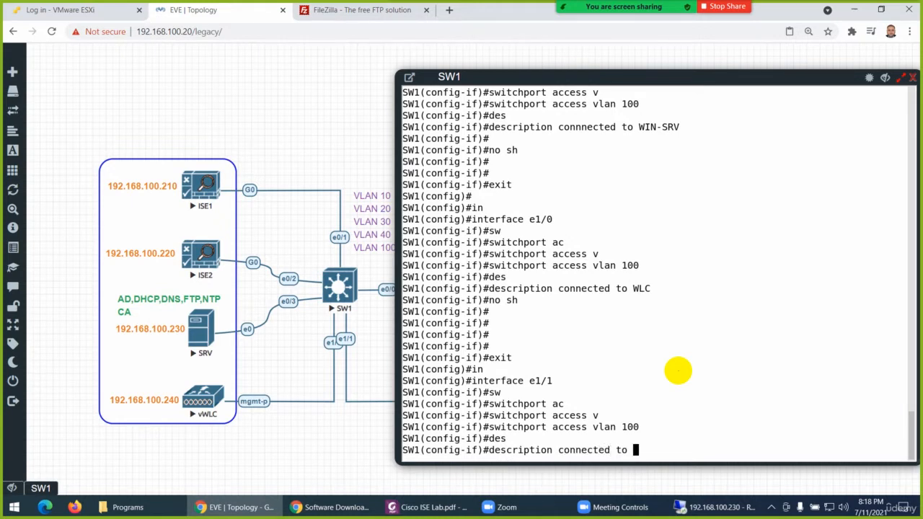
type("MGMT-PC")
key("Return")
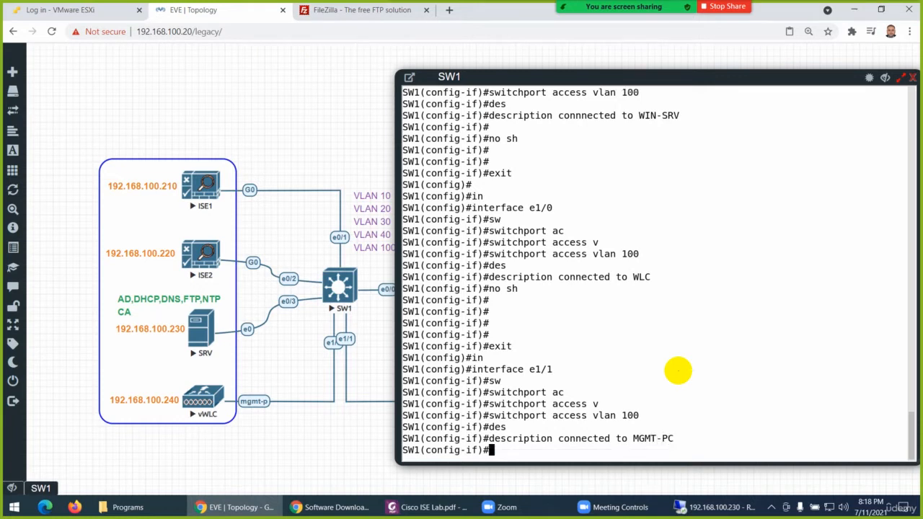
Enable interface e1/1 with no shu and return to privileged EXEC mode
type("no shu")
key("Return")
key("Return")
key("Return")
key("Return")
key("Return")
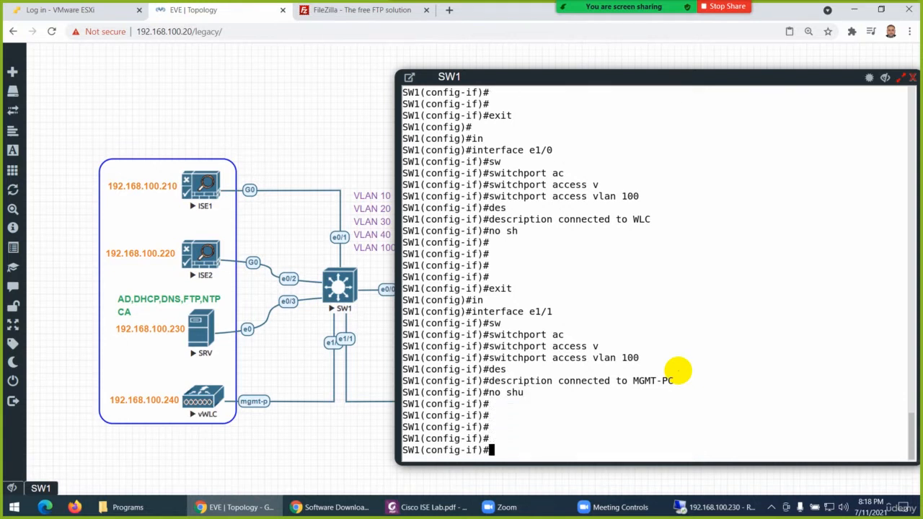
key("ctrl+z")
key("Return")
key("Return")
key("Return")
key("Return")
key("Return")
List the VLANs with show vlan br and check which ports are assigned to VLAN 100
type("shw")
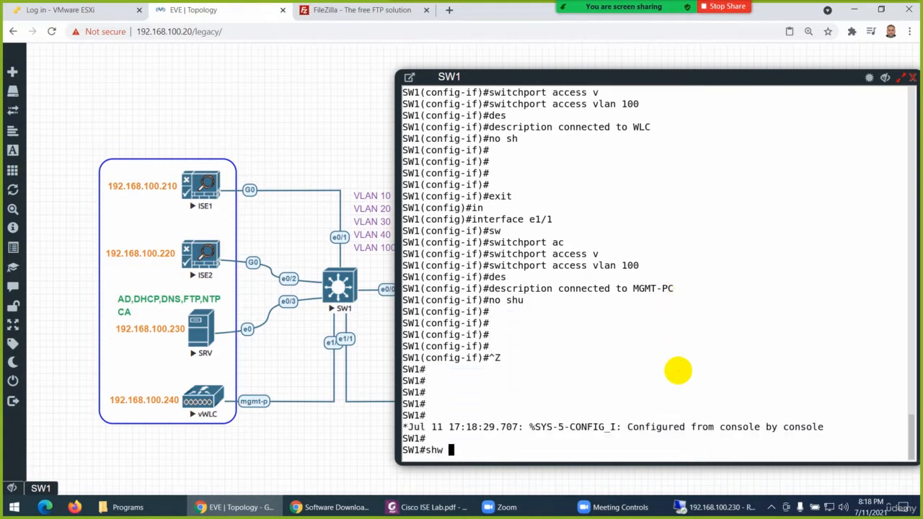
key("BackSpace")
key("BackSpace")
key("BackSpace")
type("o")
key("BackSpace")
type("how vlan br")
key("Return")
key("Return")
key("Return")
key("Return")
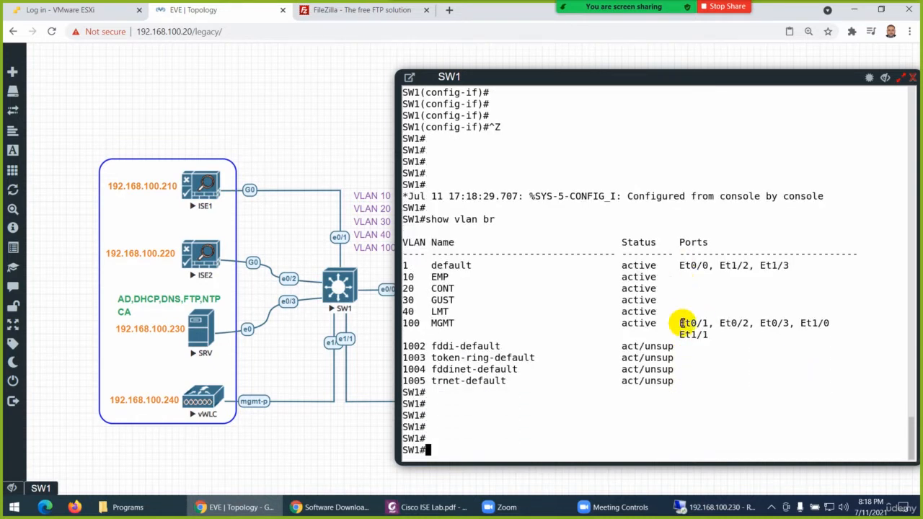
left_click_drag(682, 323, 736, 336)
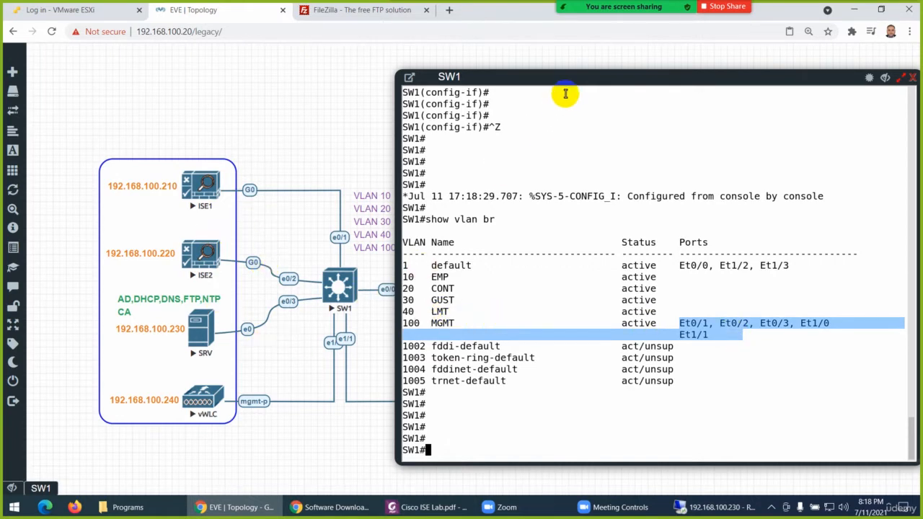
left_click_drag(572, 77, 626, 61)
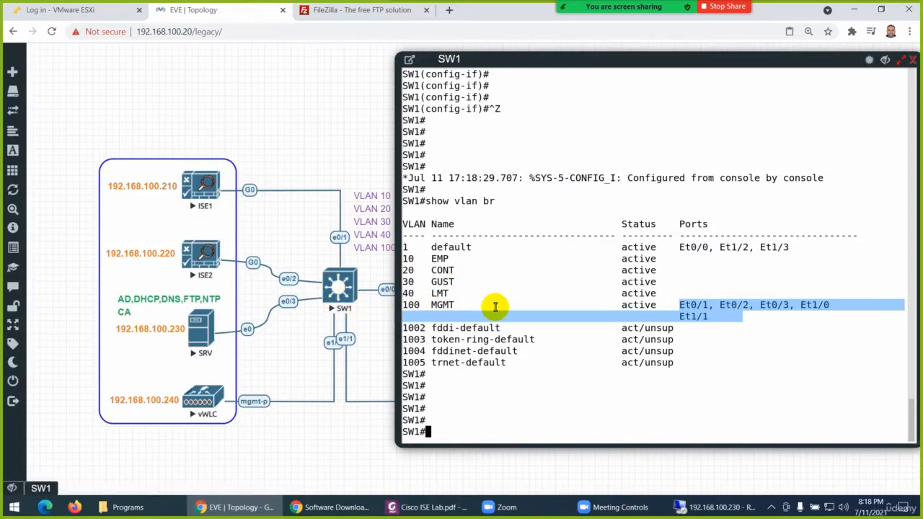
Enter global configuration mode with config t and open interface e0/0, the trunk link towards SW2
type("config t")
key("Return")
key("Return")
key("Return")
key("Return")
key("Return")
key("Return")
key("Return")
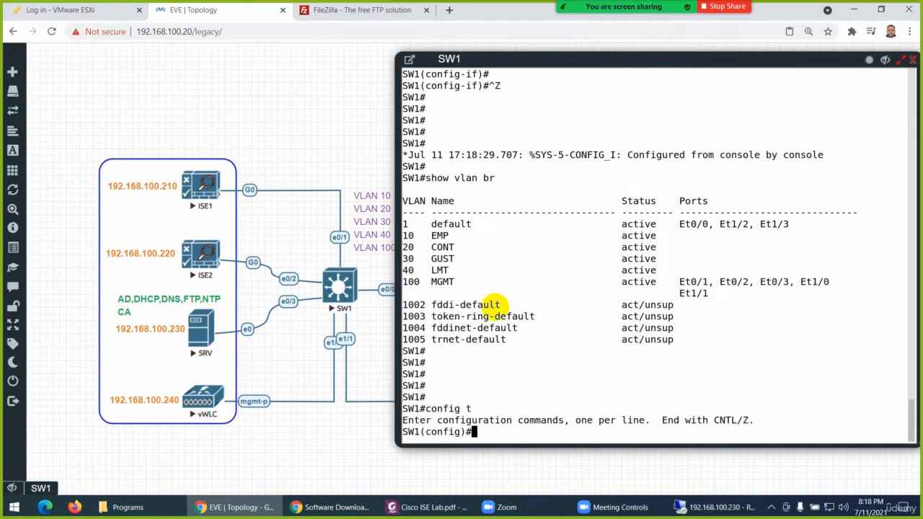
key("Return")
type("in")
key("Tab")
type("e")
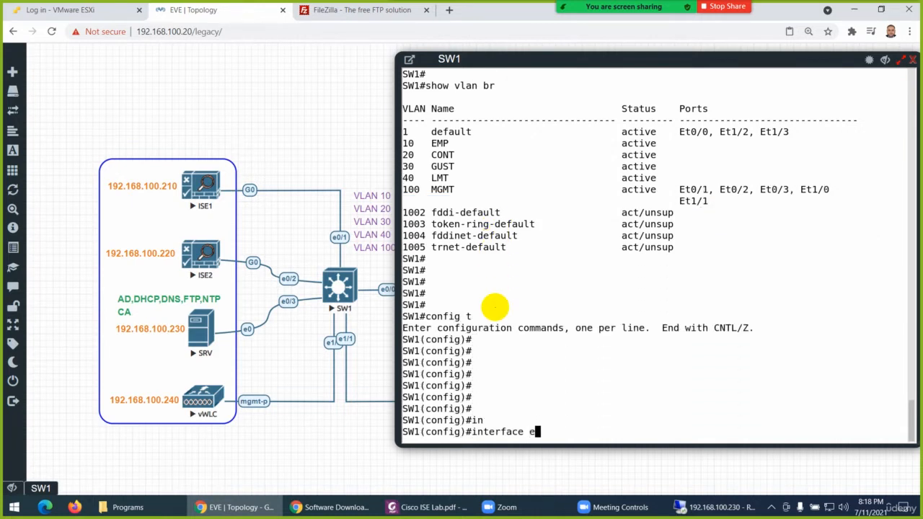
type("0/0")
key("Return")
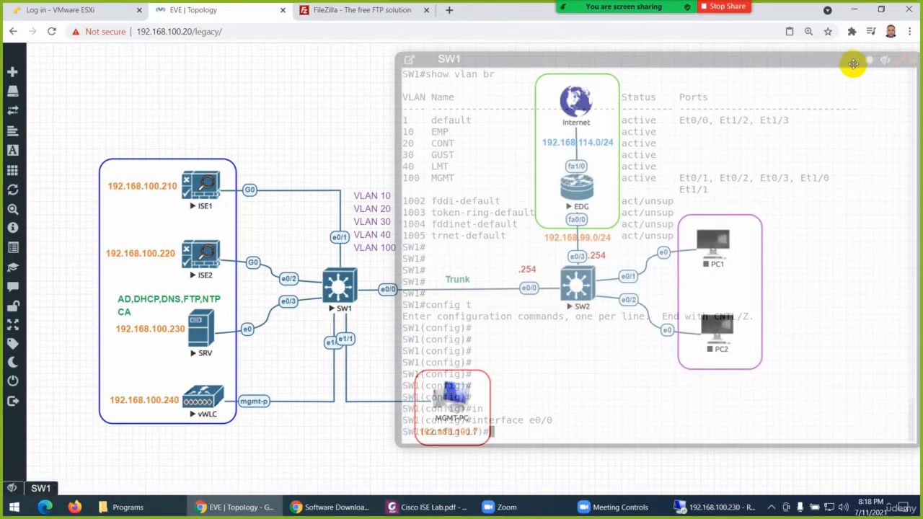
left_click(886, 60)
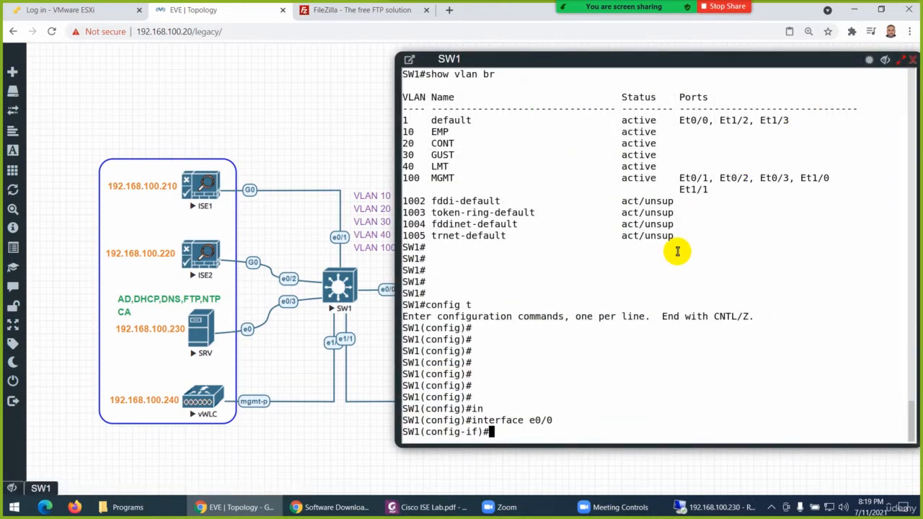
Set the trunk encapsulation of interface e0/0 to dot1q
type("sw")
key("Tab")
type("mo")
key("Tab")
type("t")
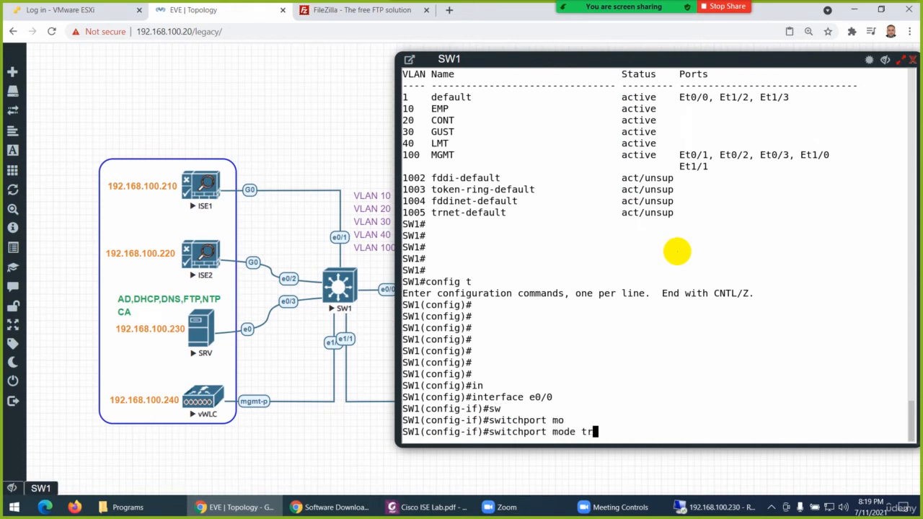
key("BackSpace")
key("BackSpace")
key("BackSpace")
key("BackSpace")
key("BackSpace")
key("Tab")
type("e")
key("Tab")
type("d")
key("Tab")
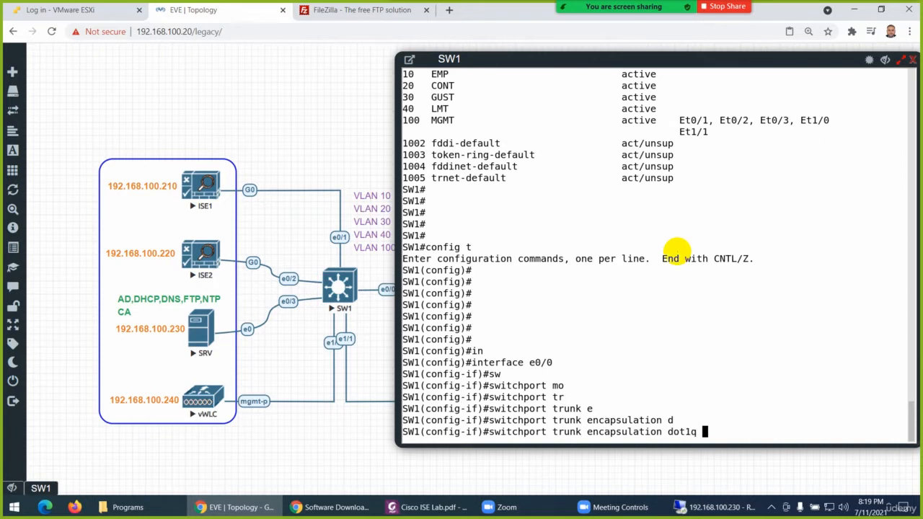
key("Return")
Set the switchport mode of interface e0/0 to trunk
type("sw")
key("Tab")
type("mo")
key("Tab")
type("t")
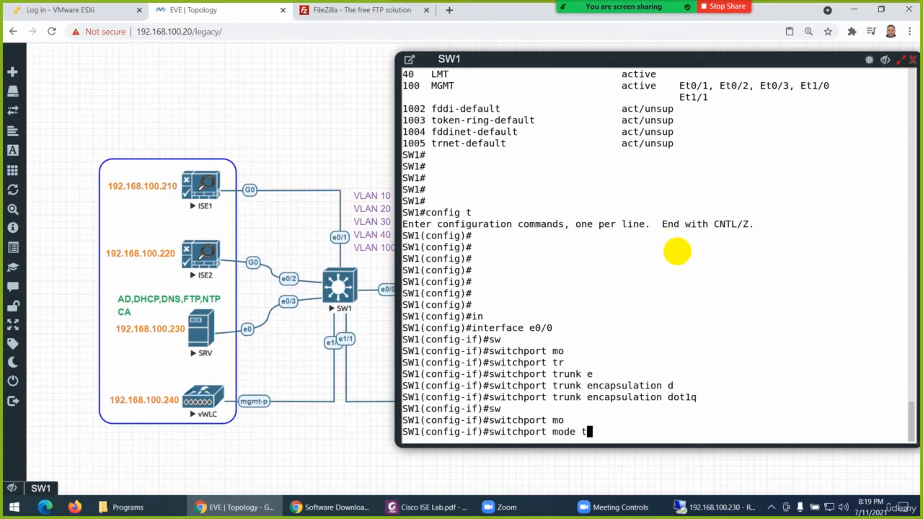
type("r")
key("Tab")
key("Return")
Set the trunk native VLAN of interface e0/0 to 100
type("sw")
key("Tab")
type("tr")
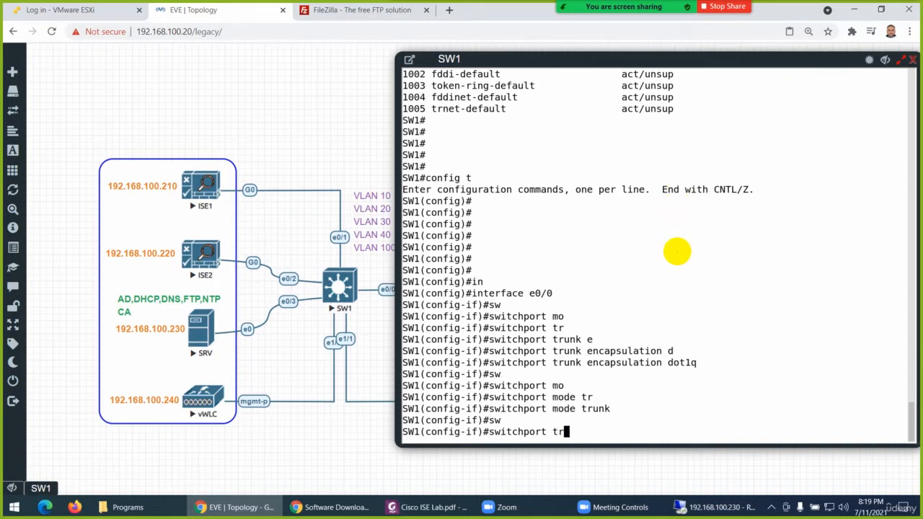
key("Tab")
type("n")
key("Tab")
type("av")
key("Tab")
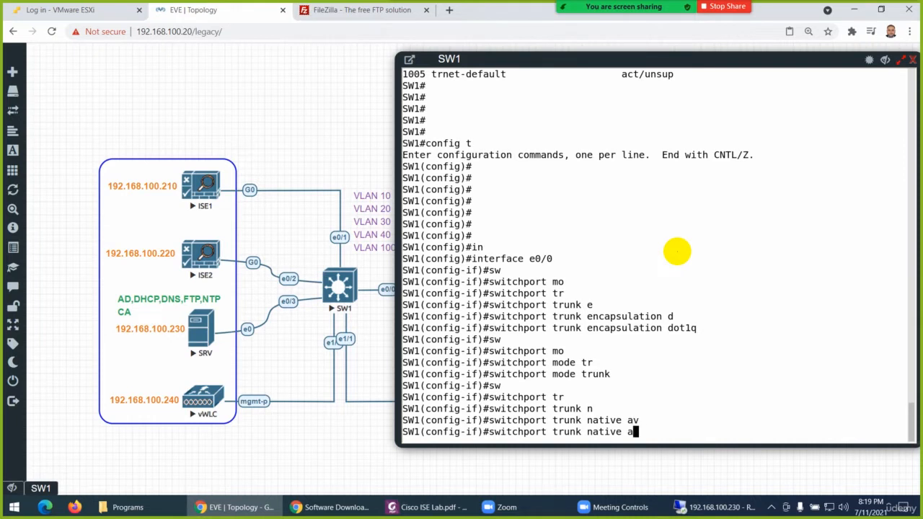
type("vl")
key("Tab")
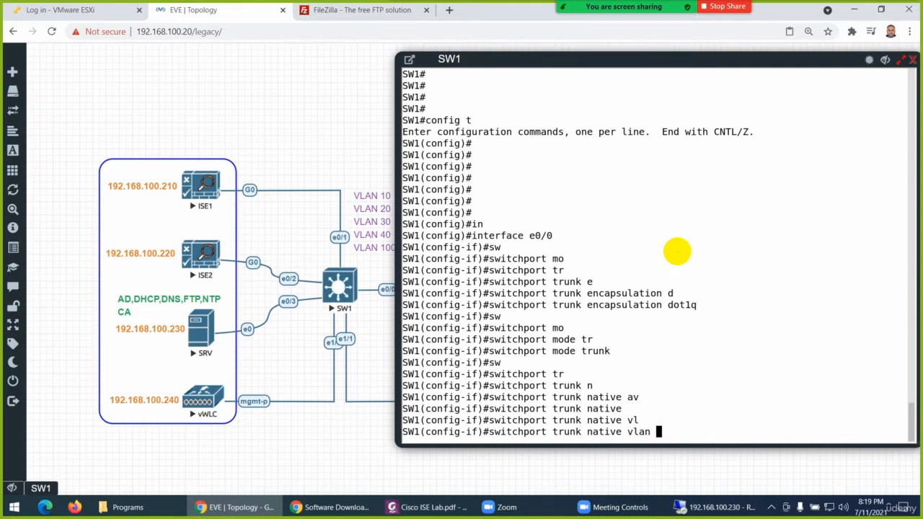
type("100")
key("Return")
Enable interface e0/0 with no sh
type("no s")
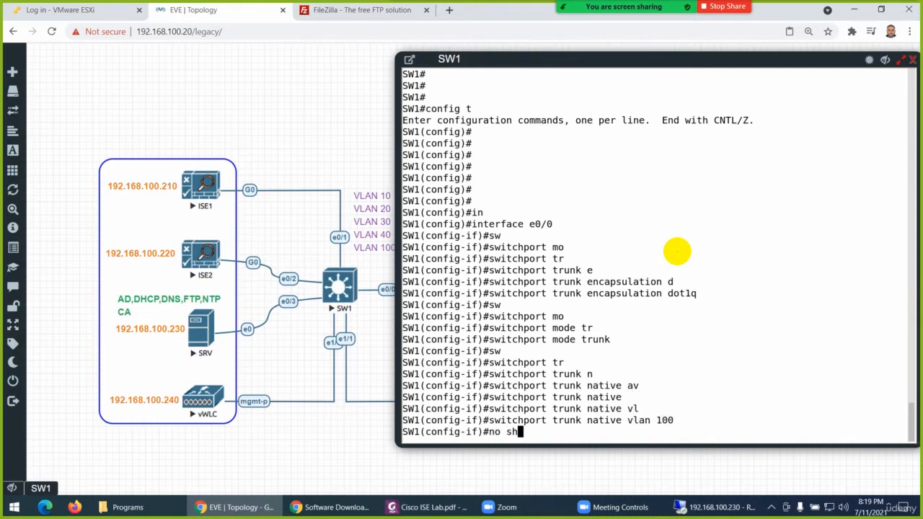
type("h")
key("Return")
key("Return")
key("Return")
key("Return")
key("Return")
key("Return")
key("Return")
key("Return")
key("Return")
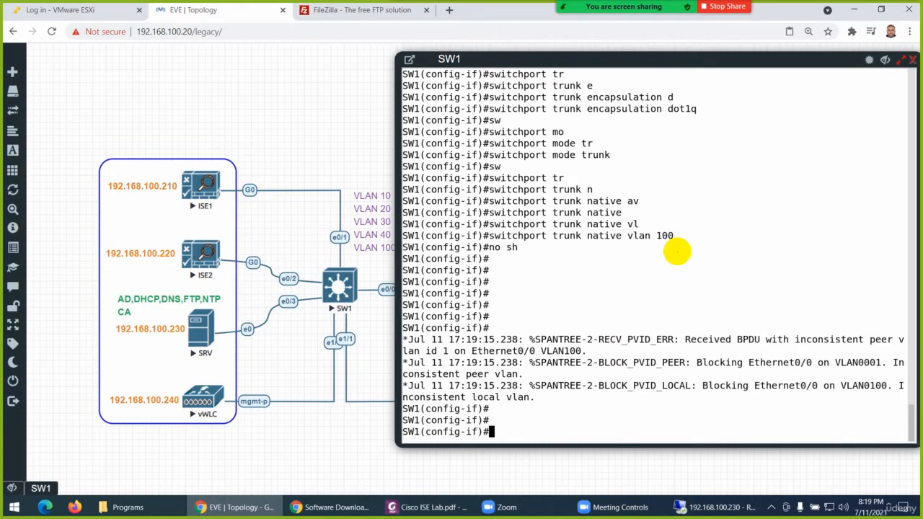
key("Return")
key("Return")
key("Return")
key("Return")
key("Return")
key("Return")
key("Return")
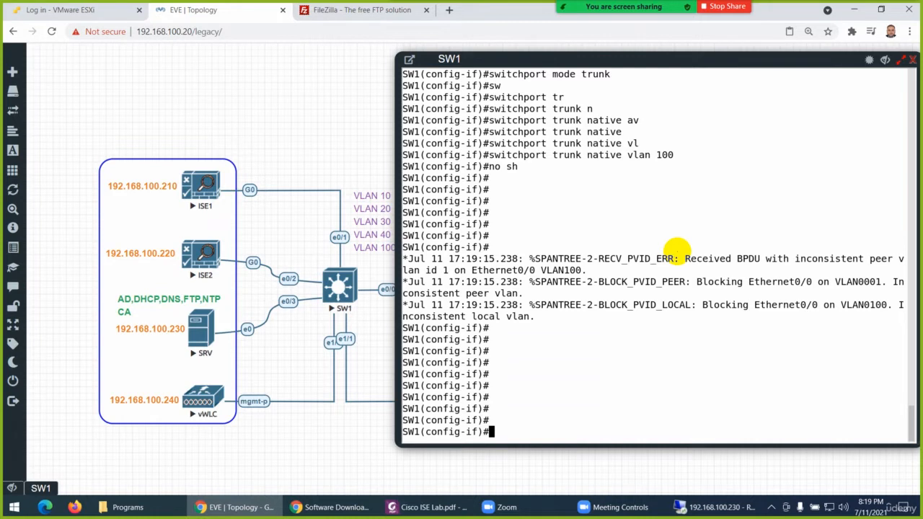
Save SW1's running configuration with do wr
type("do wr")
key("Return")
key("Return")
key("Return")
key("Return")
key("Return")
key("Return")
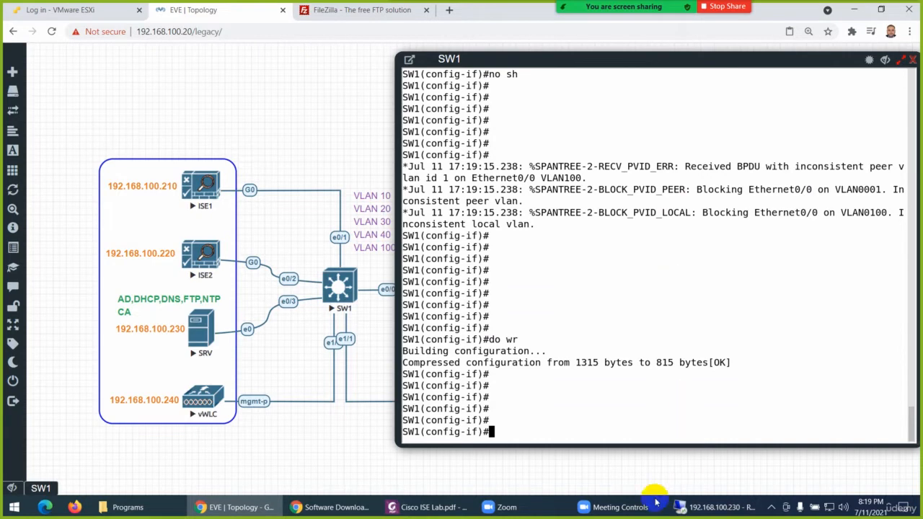
Switch to Cisco ISE Lab.pdf in Foxit PhantomPDF and review the SW1 configuration commands up to interface Ethernet1/1
left_click(447, 507)
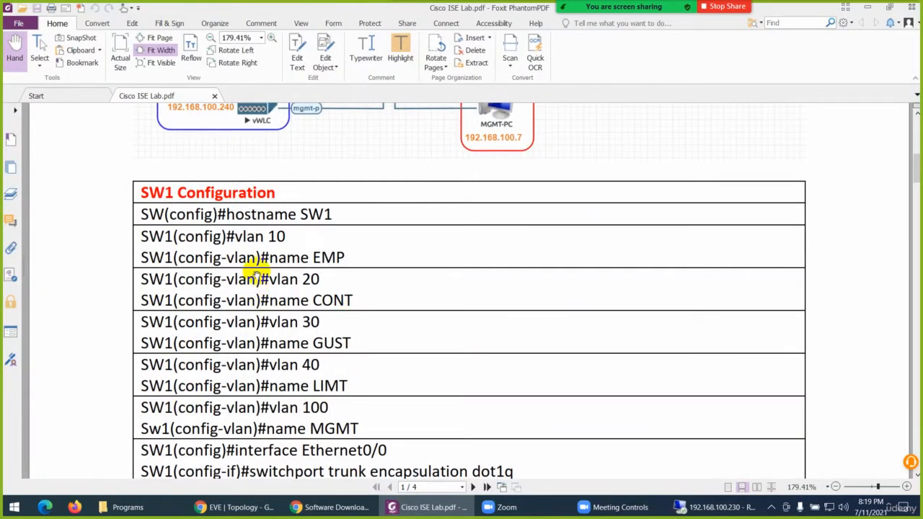
scroll(303, 260, "down", 5)
scroll(368, 267, "down", 3)
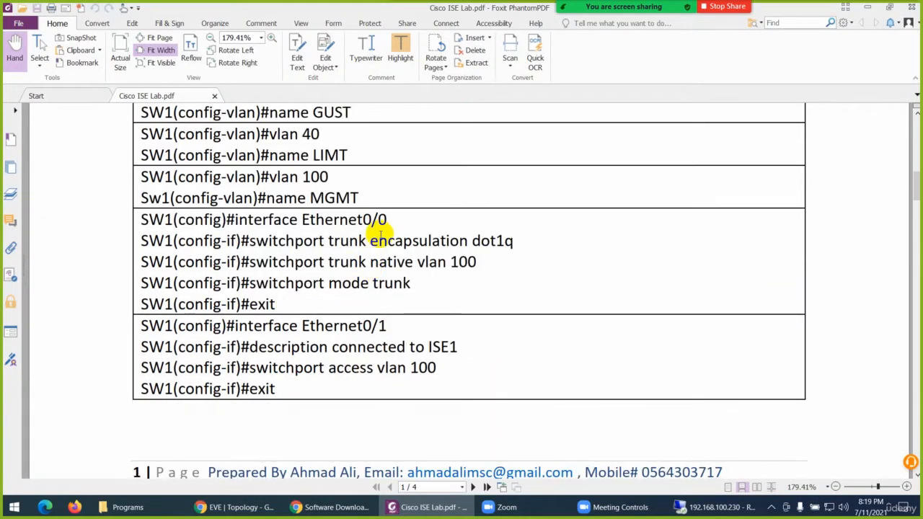
scroll(377, 234, "down", 2)
scroll(379, 236, "down", 8)
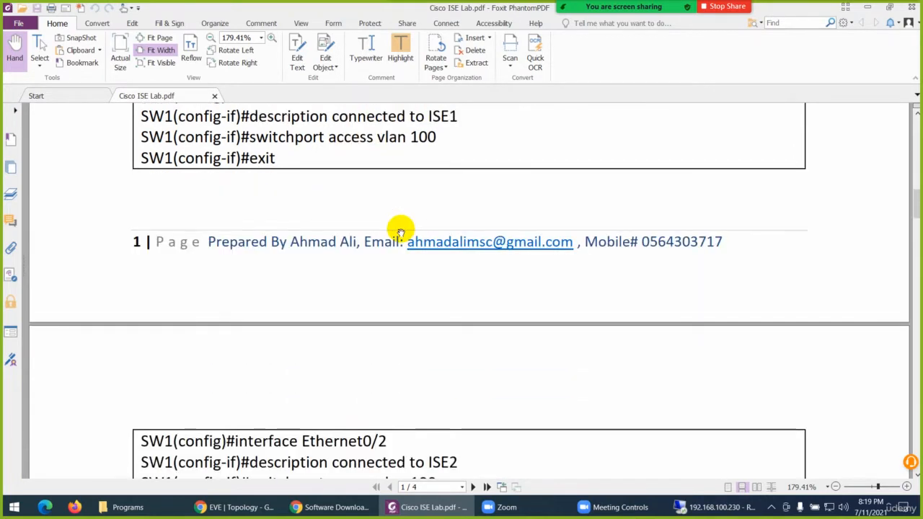
scroll(436, 192, "down", 3)
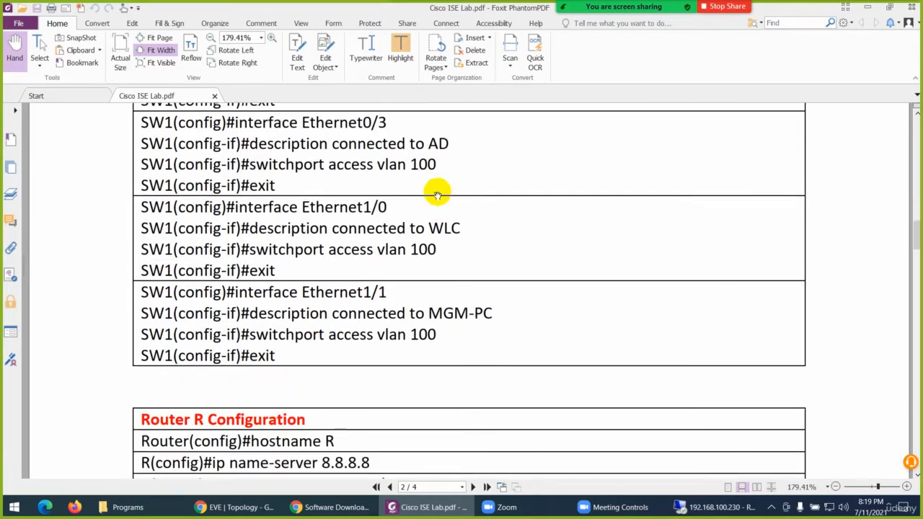
scroll(435, 216, "down", 1)
scroll(438, 216, "down", 3)
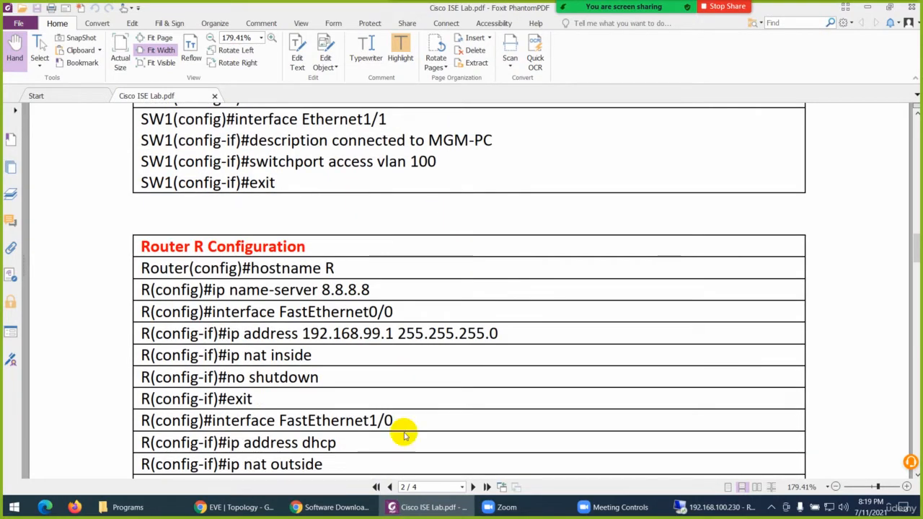
left_click(430, 508)
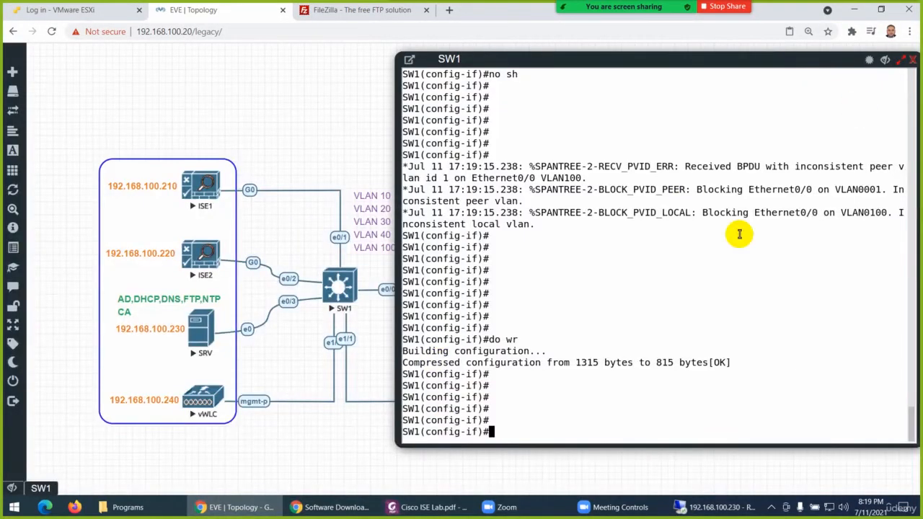
Close the SW1 console and open SW2's console, placing it clear of the SW1 side of the topology
left_click(912, 60)
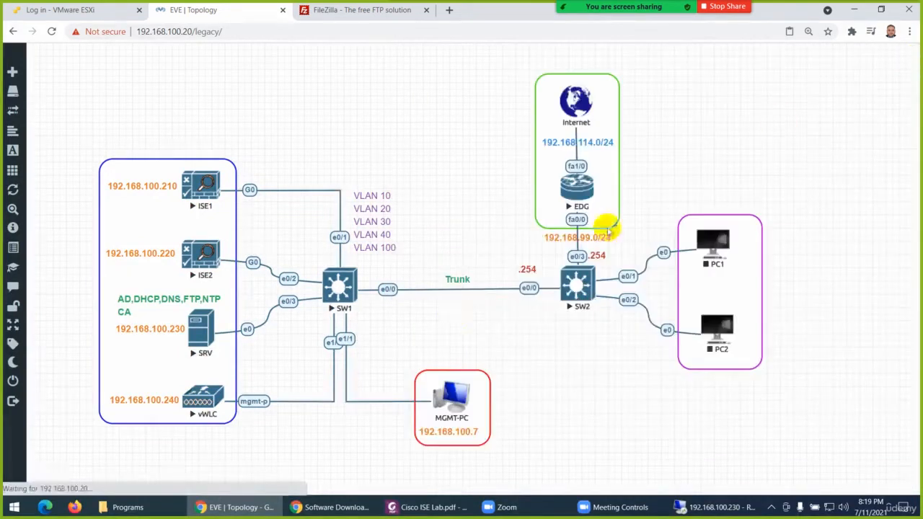
left_click(575, 286)
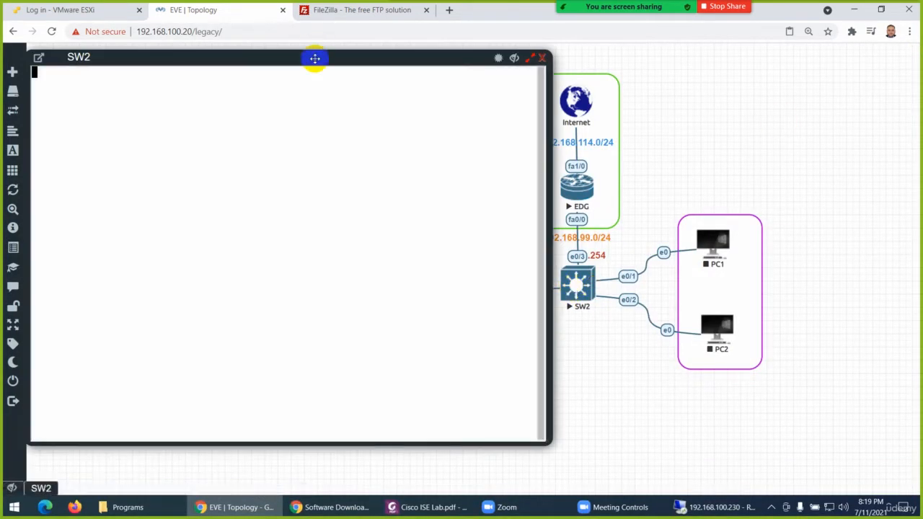
left_click_drag(313, 58, 694, 70)
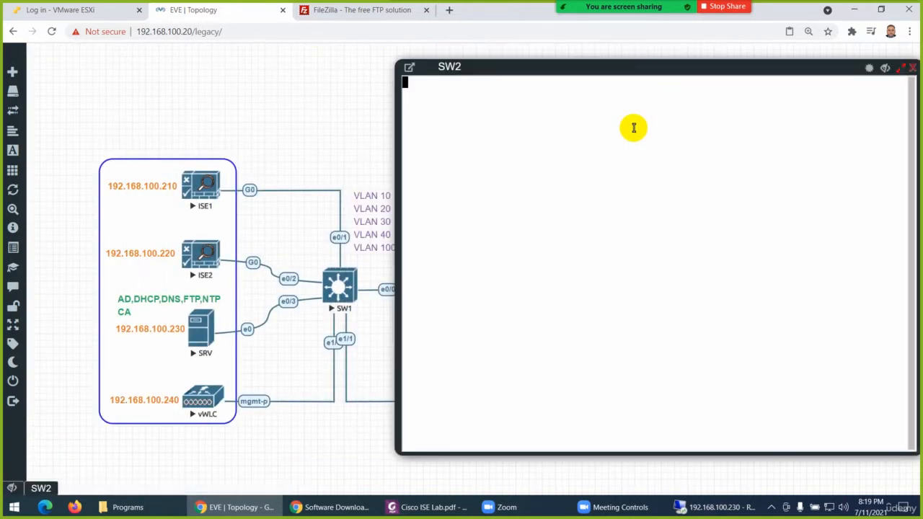
Enter privileged mode and global configuration mode on SW2's console with en and config t
key("Return")
key("Return")
key("Return")
type("en")
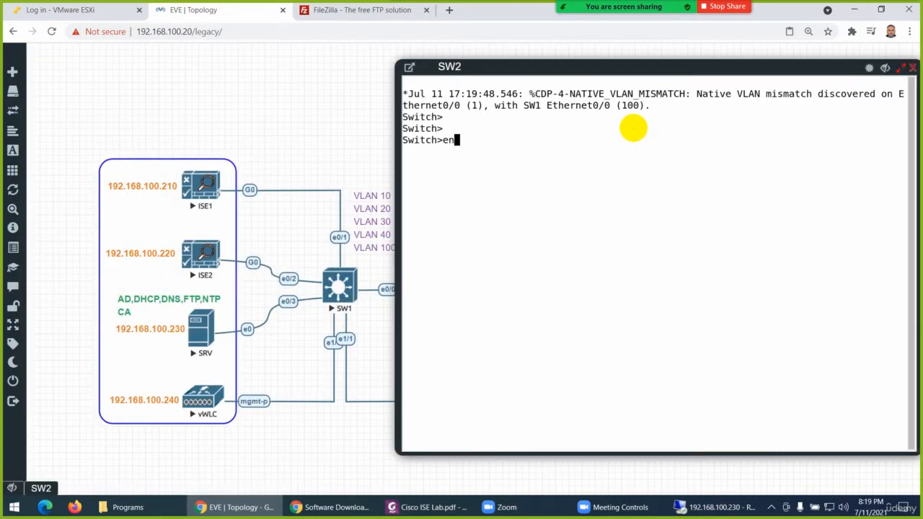
key("Return")
type("config t")
key("Return")
key("Return")
Set the switch's hostname to SW2
type("ho")
key("Tab")
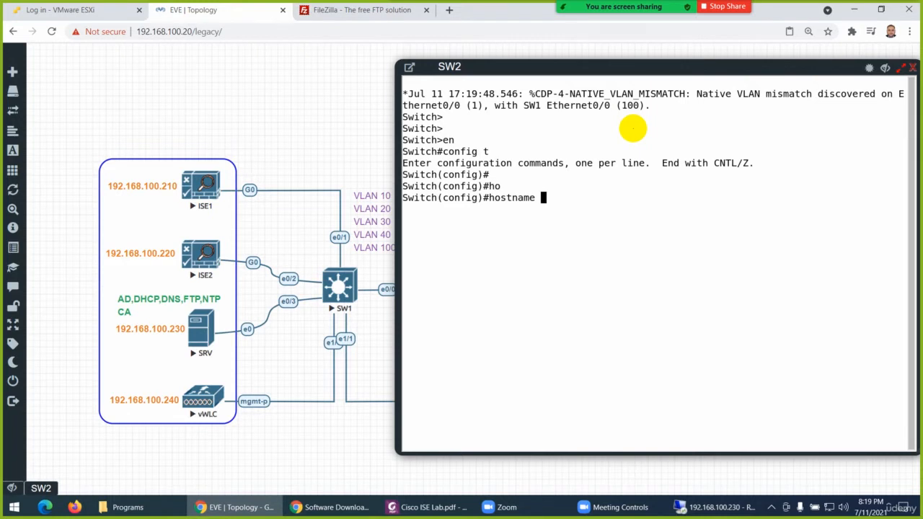
type("SW2")
key("Return")
key("Return")
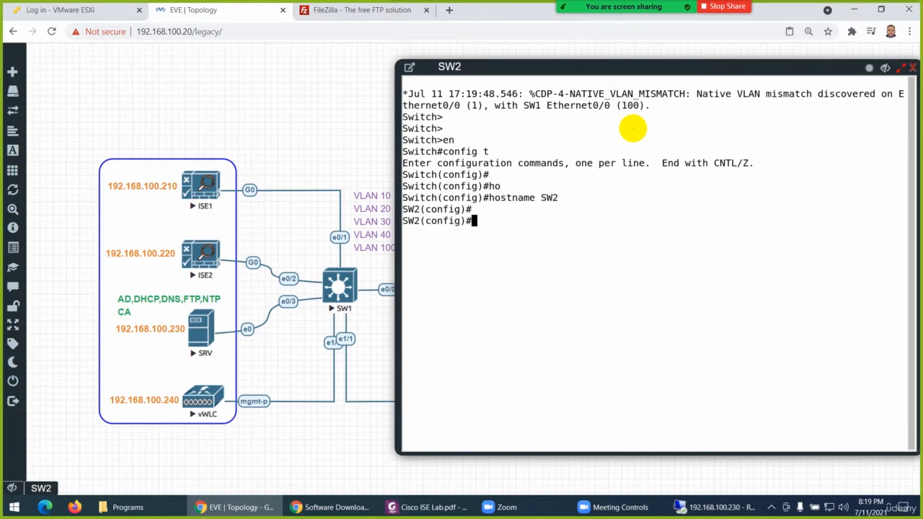
Disable CDP globally on SW2 with no cdp run
type("no cd")
key("Tab")
type("run")
key("Tab")
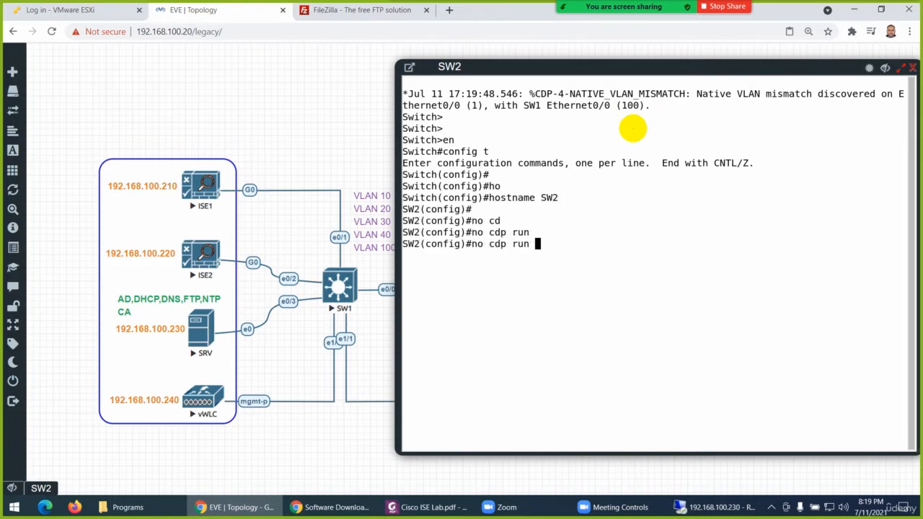
key("Return")
key("Return")
key("Return")
key("Return")
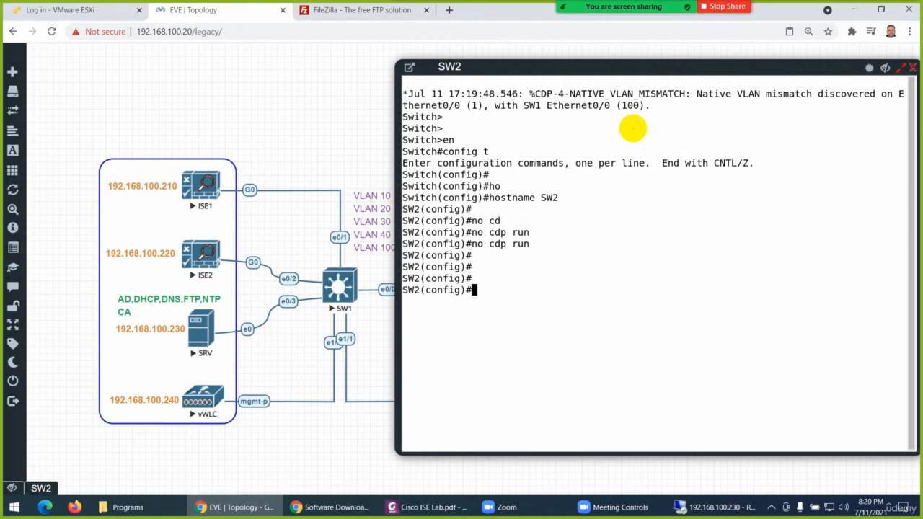
Create VLAN 10 on SW2 and name it EMP
type("vlan 10")
key("Return")
type("nam")
key("Tab")
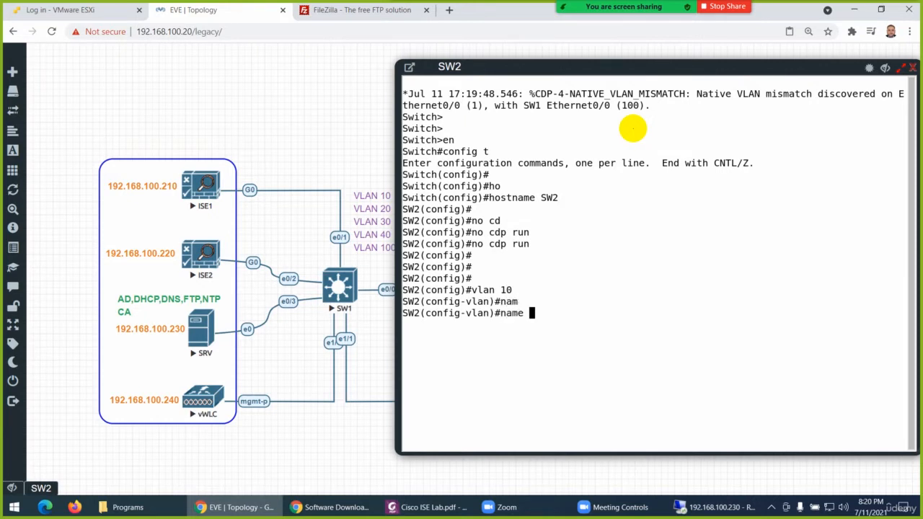
type("EMP")
key("Return")
Create VLAN 20 on SW2 and name it CONT, checking the VLAN names in Cisco ISE Lab.pdf
type("vlan)#vlan")
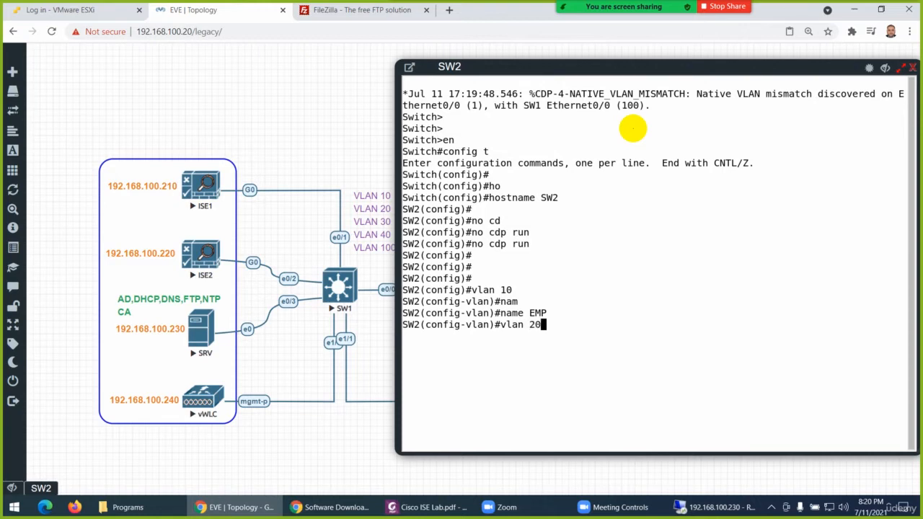
type(" 20")
key("Return")
type("name")
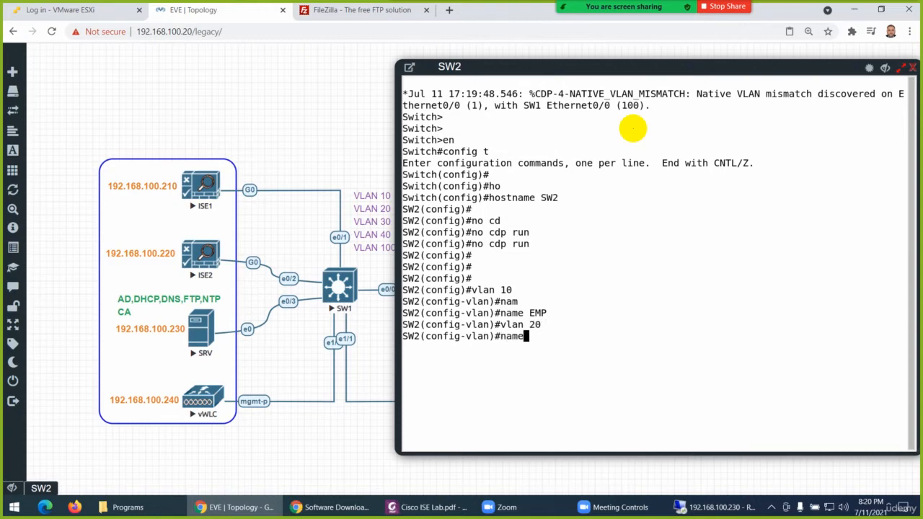
left_click(426, 506)
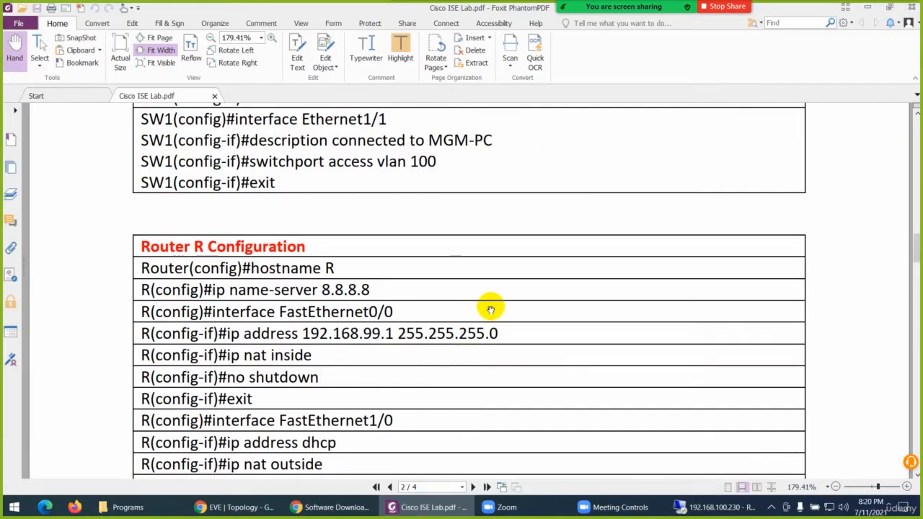
scroll(491, 309, "down", 15)
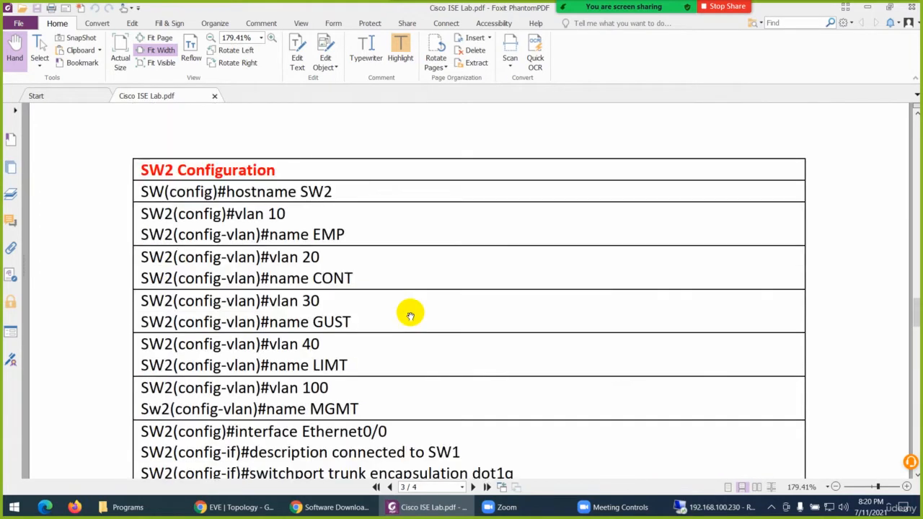
scroll(409, 316, "down", 1)
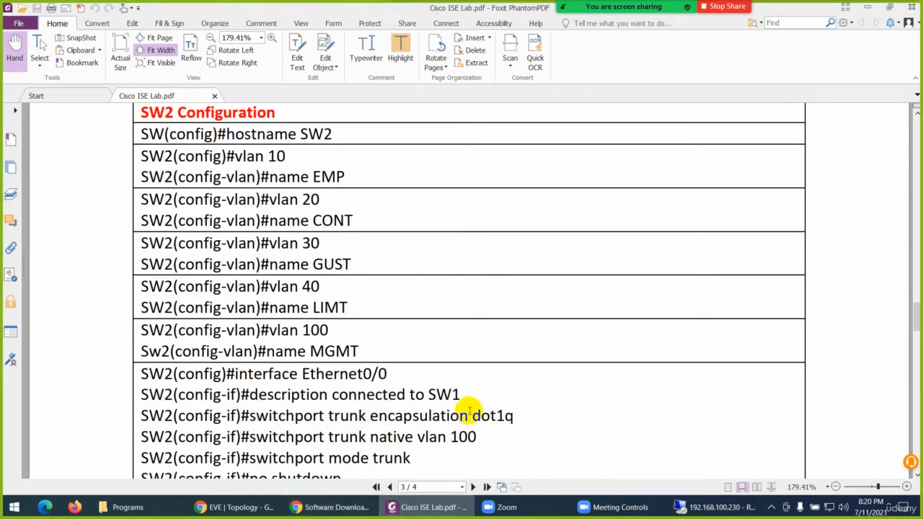
left_click(417, 510)
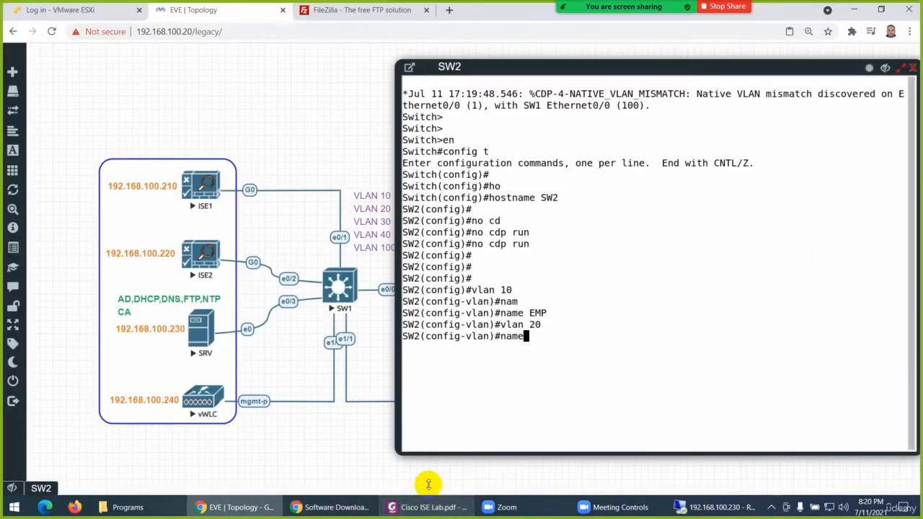
type("C")
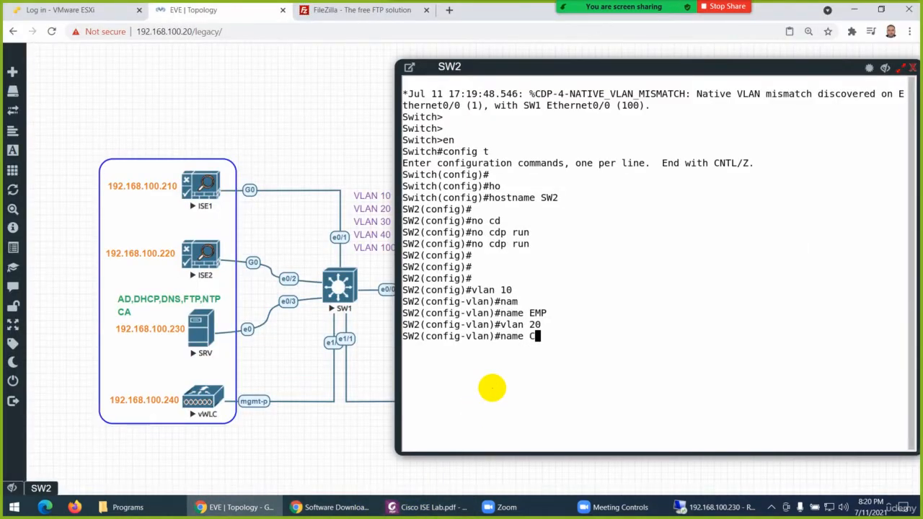
type("ONT")
key("Return")
Create VLAN 30 on SW2 and name it GUST, as spelled in Cisco ISE Lab.pdf
type("vlan 30")
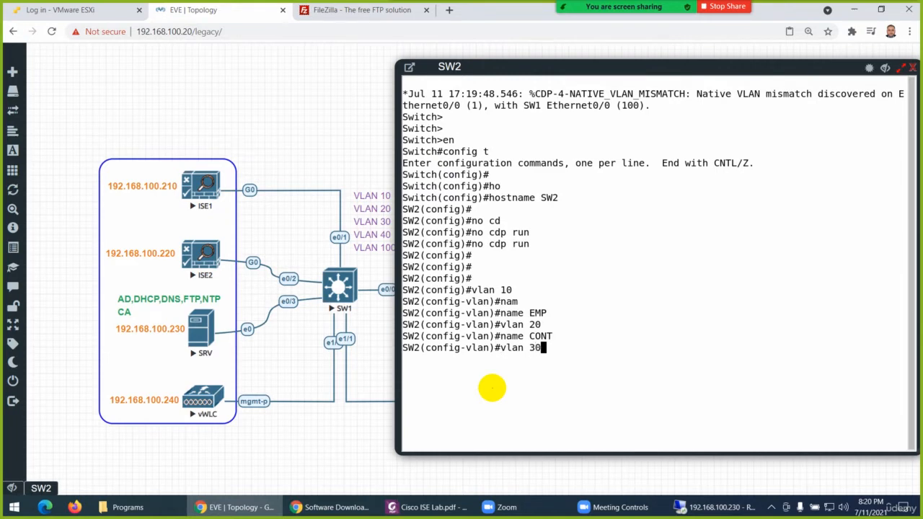
key("Return")
type("nfig-vlan)#n")
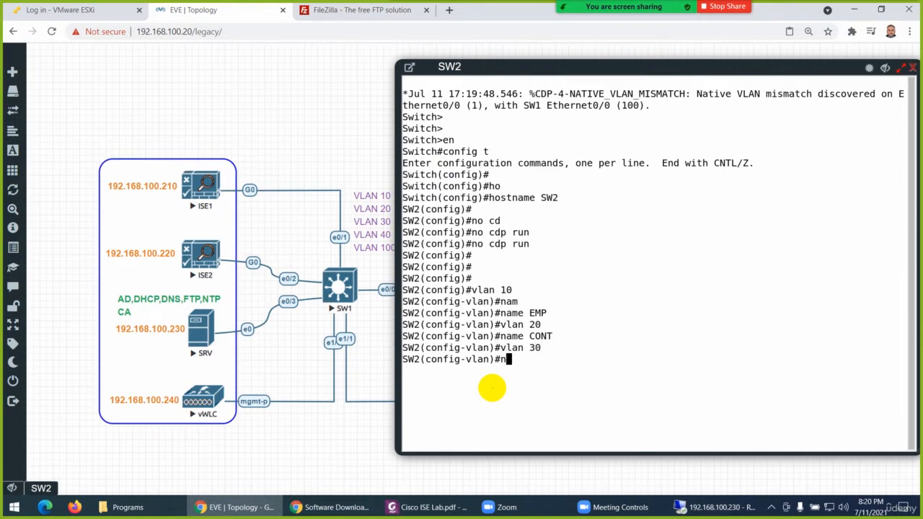
type("ame")
left_click(436, 508)
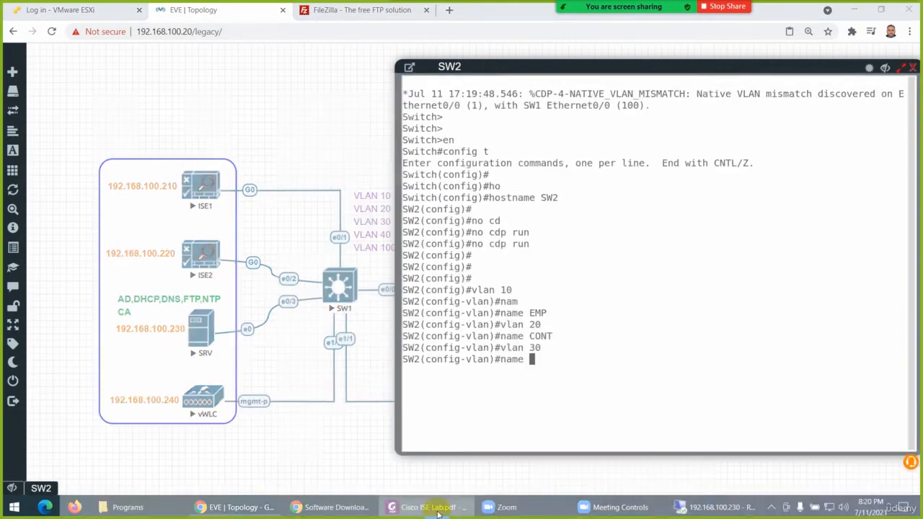
left_click(437, 509)
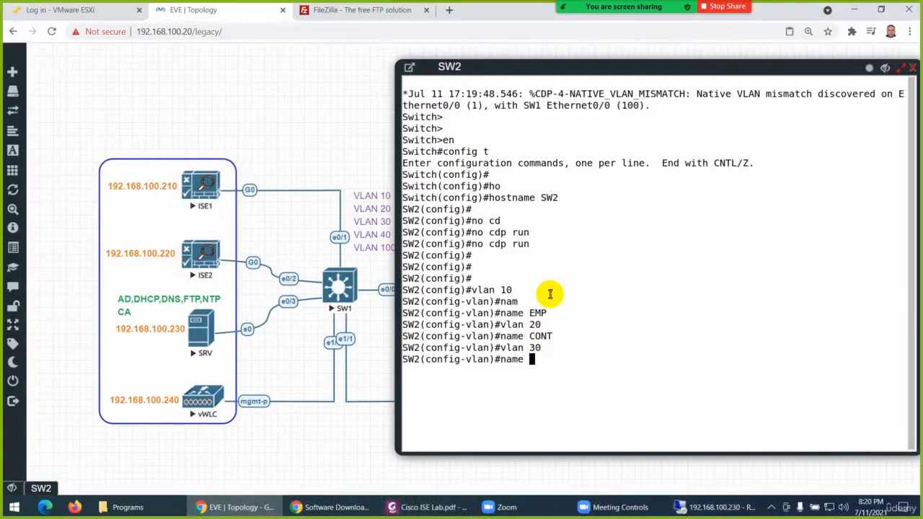
type("GUST")
key("Return")
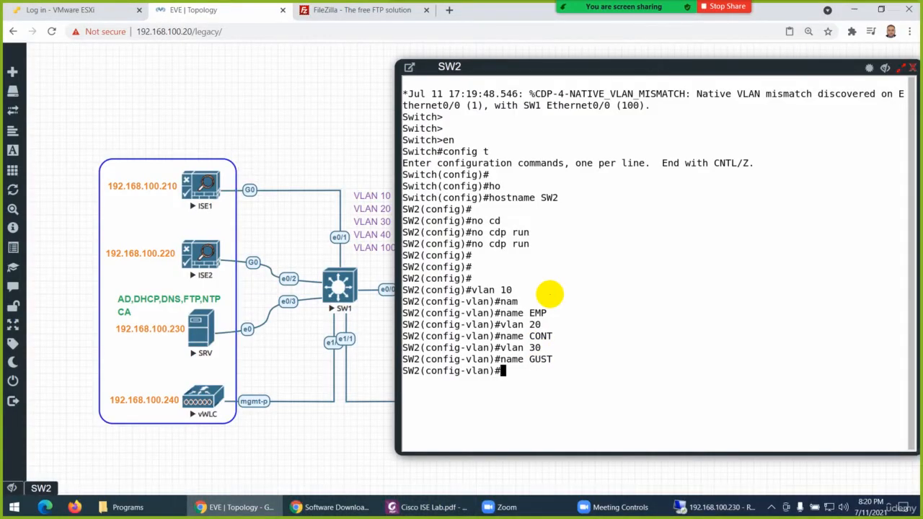
Create VLAN 40 on SW2 and name it LMT
type("vlan 40")
key("Return")
type("name")
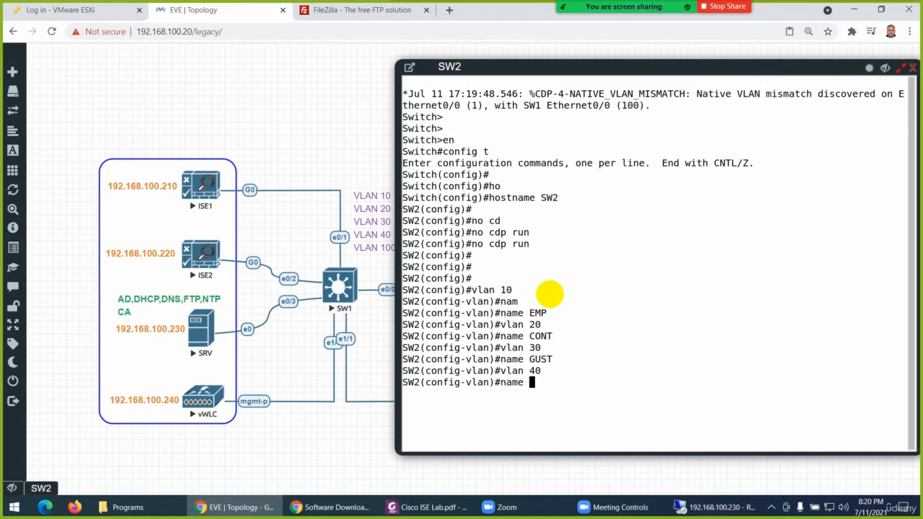
type("LMT")
key("Return")
Create VLAN 100 on SW2, name it MGMT, and exit VLAN configuration mode
type("vlan 100")
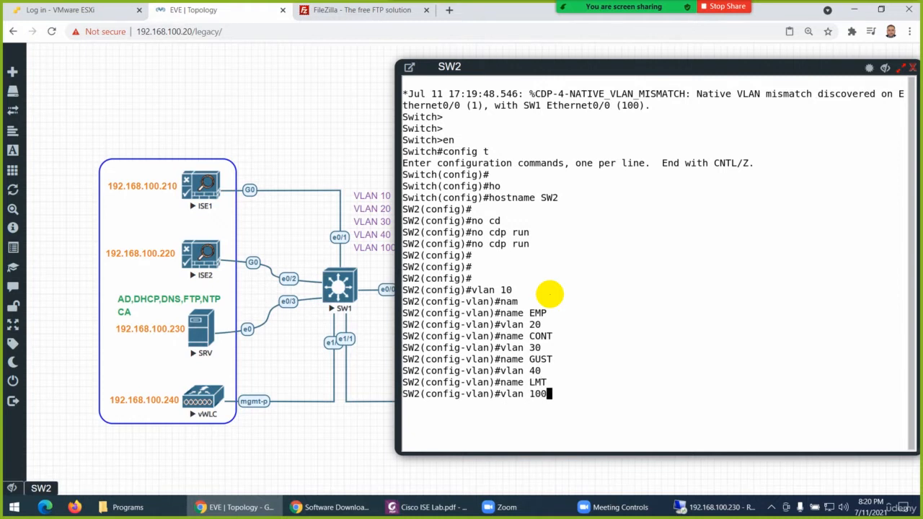
key("Return")
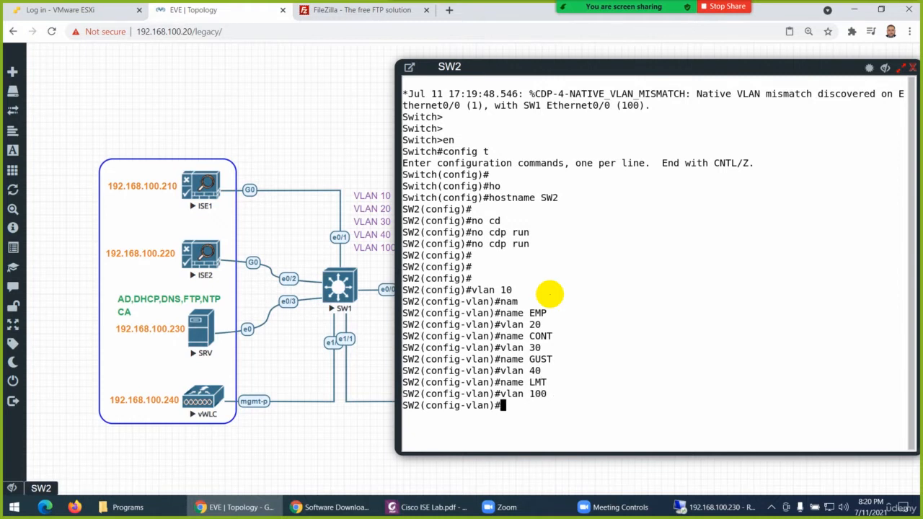
type("name MGMT")
key("Return")
key("Return")
key("Return")
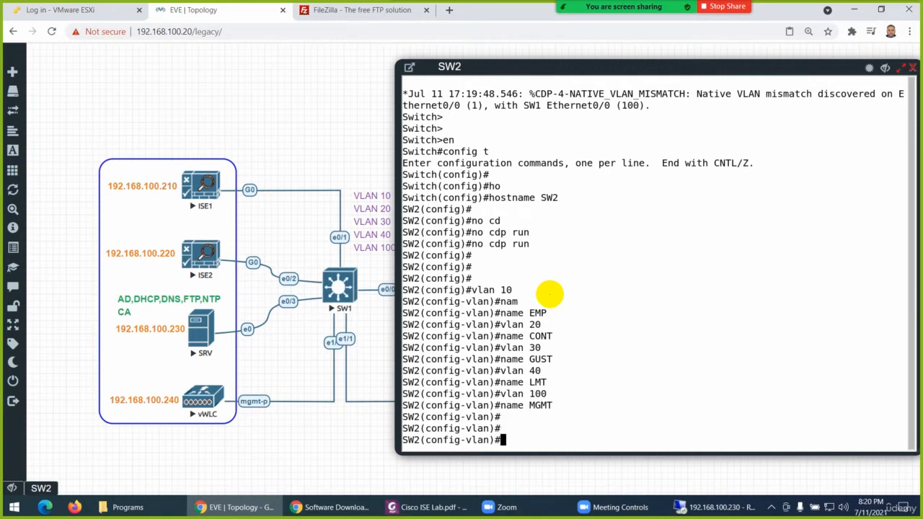
key("Return")
key("Return")
key("Return")
key("Return")
key("Return")
key("Return")
key("Return")
key("Return")
key("Return")
key("Return")
key("Return")
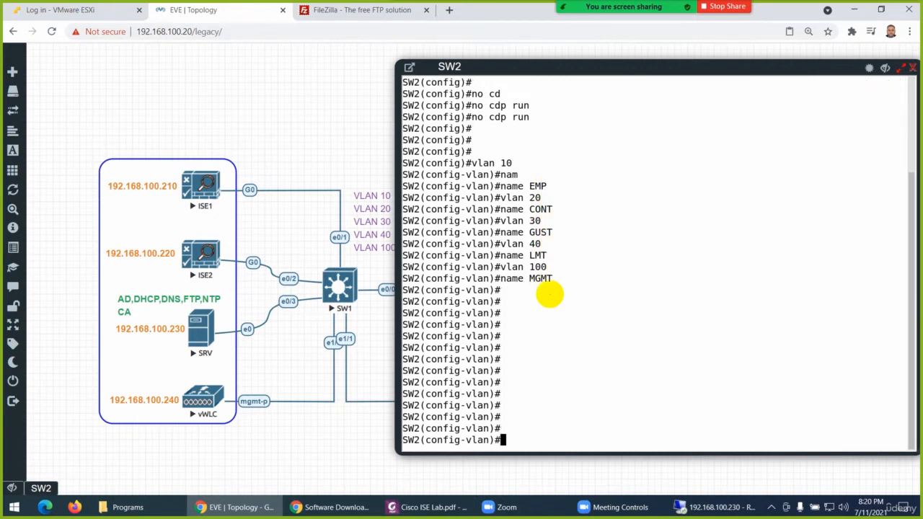
key("Return")
key("Return")
key("Return")
key("Return")
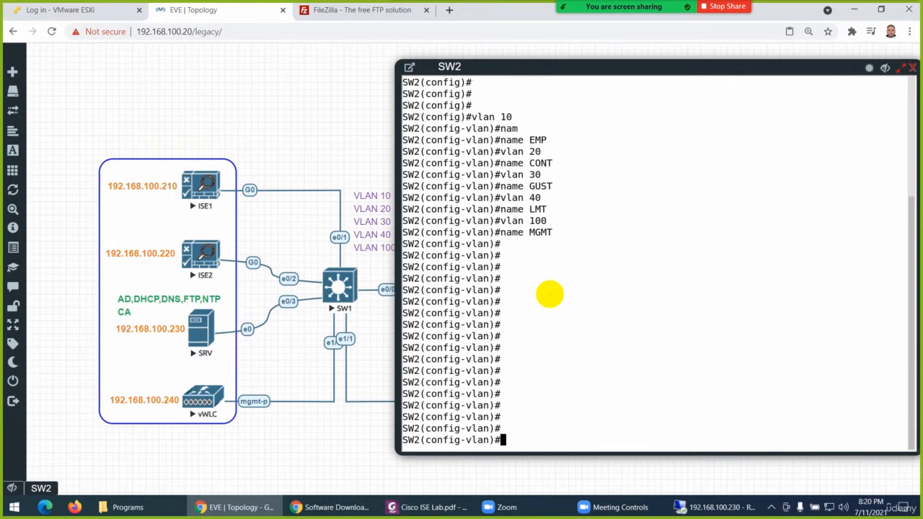
type("exit")
key("Return")
key("Return")
key("Return")
key("Return")
key("Return")
key("Return")
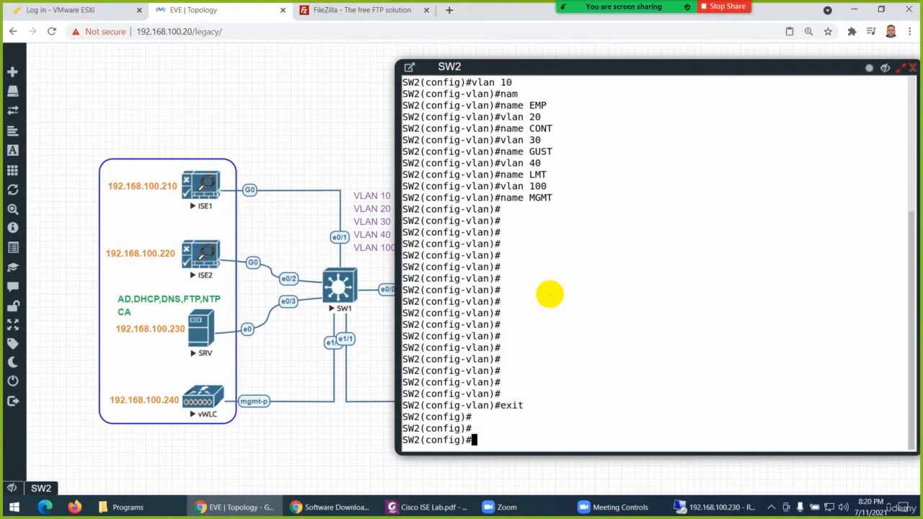
Set the trunk encapsulation of SW2's interface e0/0 to dot1q
type("in")
key("Tab")
type("e0/0")
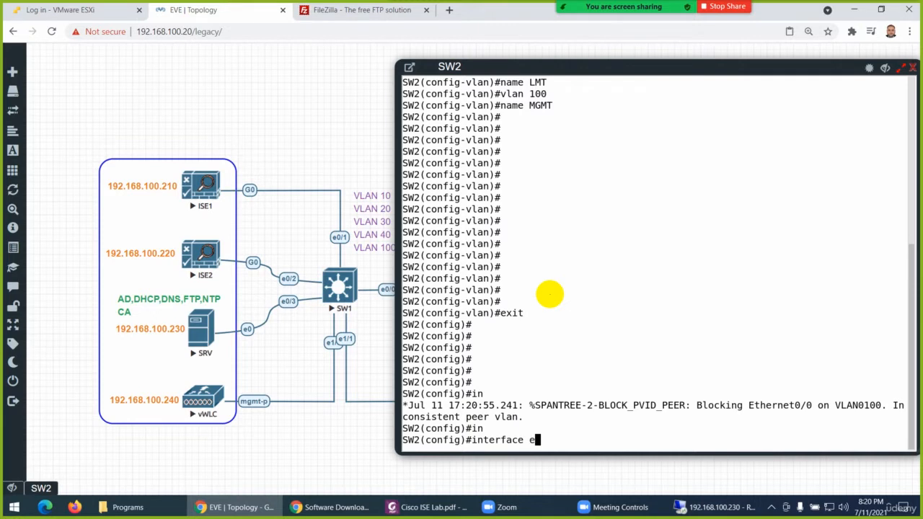
key("Return")
type("sw")
key("Tab")
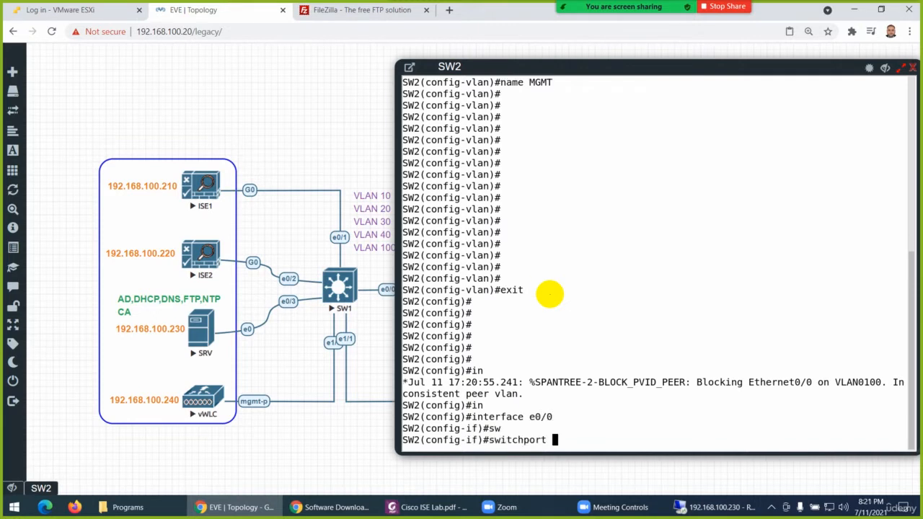
type("tr")
key("Tab")
type("e")
key("Tab")
type("d")
key("Tab")
key("Return")
Put SW2's interface e0/0 into trunk mode with switchport mode trunk
type("s")
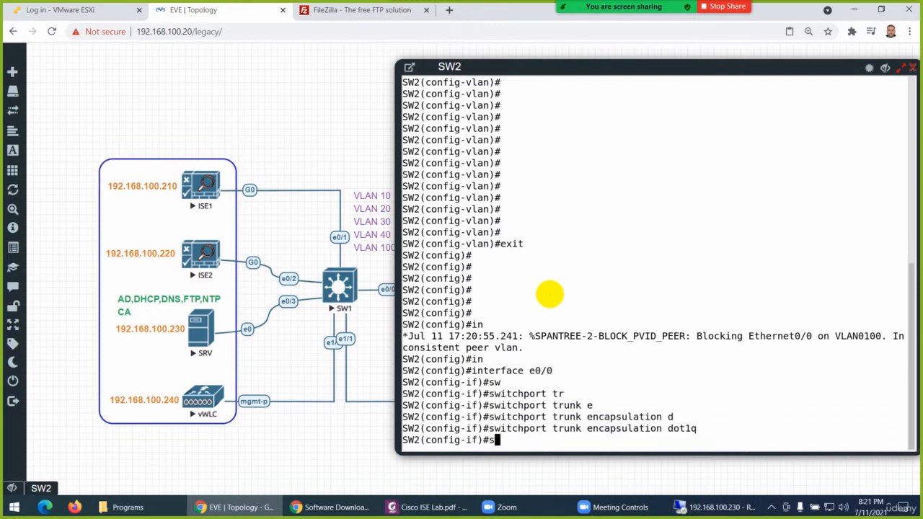
type("w")
key("Tab")
type("mo")
key("Tab")
type("tr")
key("Tab")
key("Return")
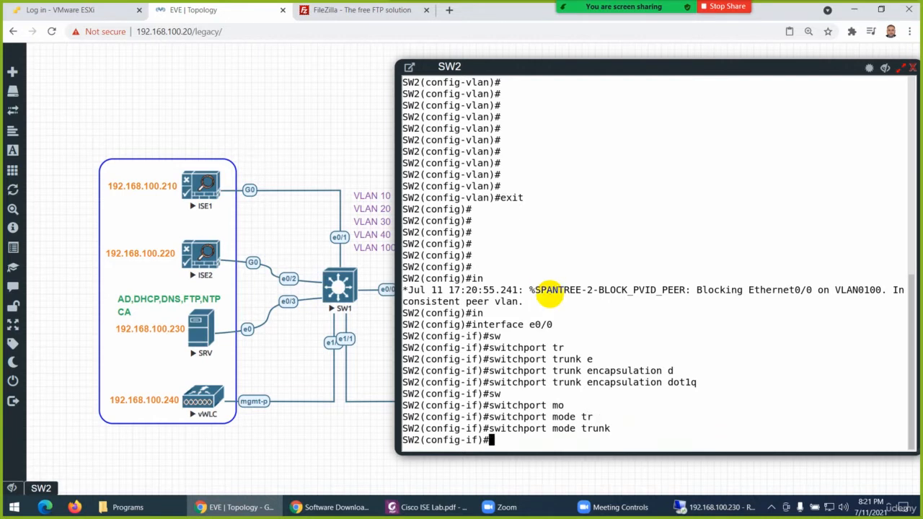
type("sw")
Set the native VLAN of the e0/0 trunk on SW2 to 100
key("Tab")
type("tr")
key("Tab")
type("e")
key("Tab")
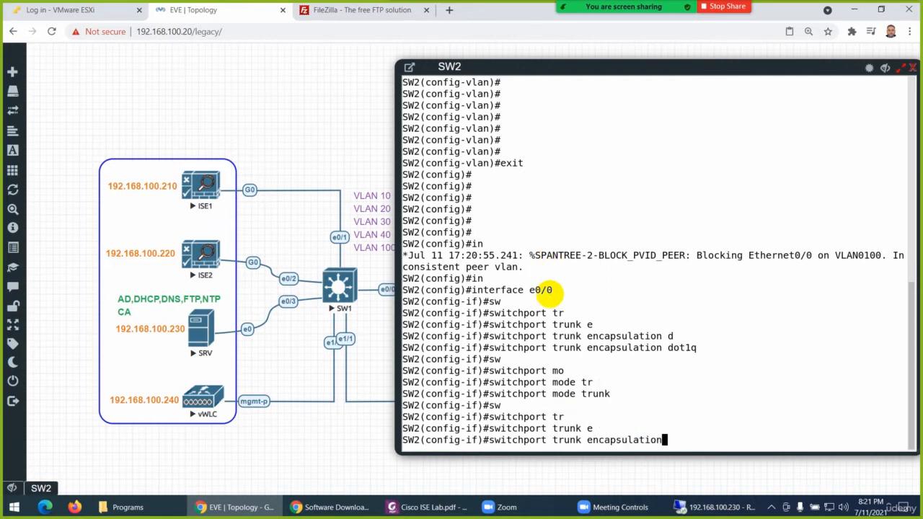
key("BackSpace")
key("BackSpace")
key("BackSpace")
key("BackSpace")
key("BackSpace")
key("BackSpace")
key("BackSpace")
key("BackSpace")
key("BackSpace")
key("BackSpace")
key("BackSpace")
key("BackSpace")
key("BackSpace")
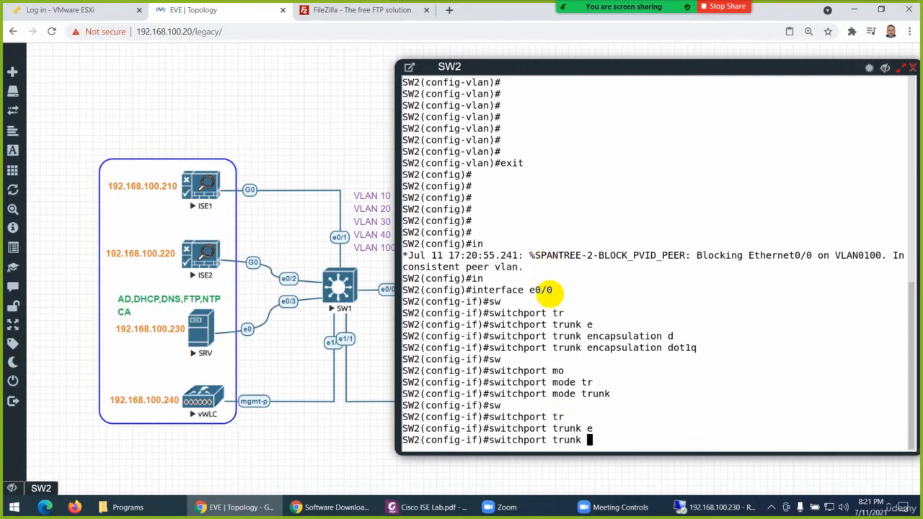
type("na")
key("Tab")
type("v")
key("Tab")
type("100")
key("Return")
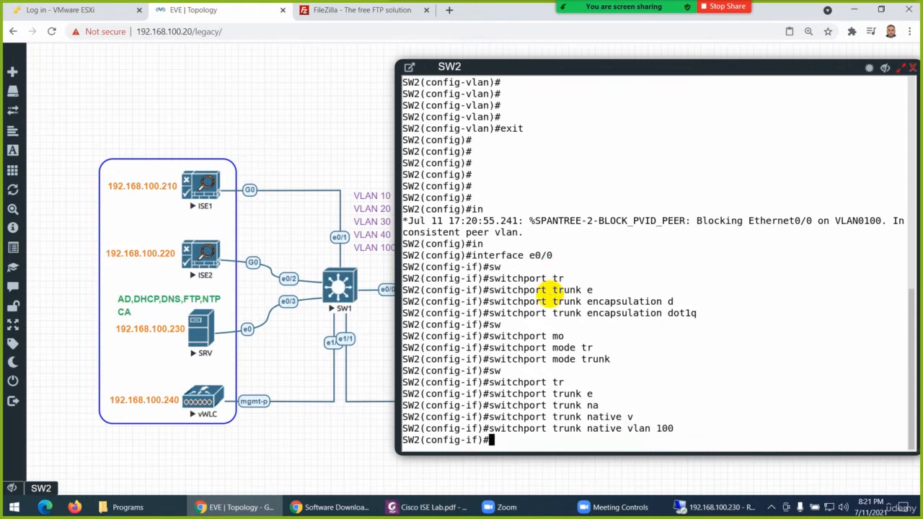
Enable interface e0/0 with no shutdown and return SW2 to privileged mode
type("no sh")
key("Tab")
key("Return")
key("Return")
key("Return")
key("Return")
key("Return")
key("Return")
key("Return")
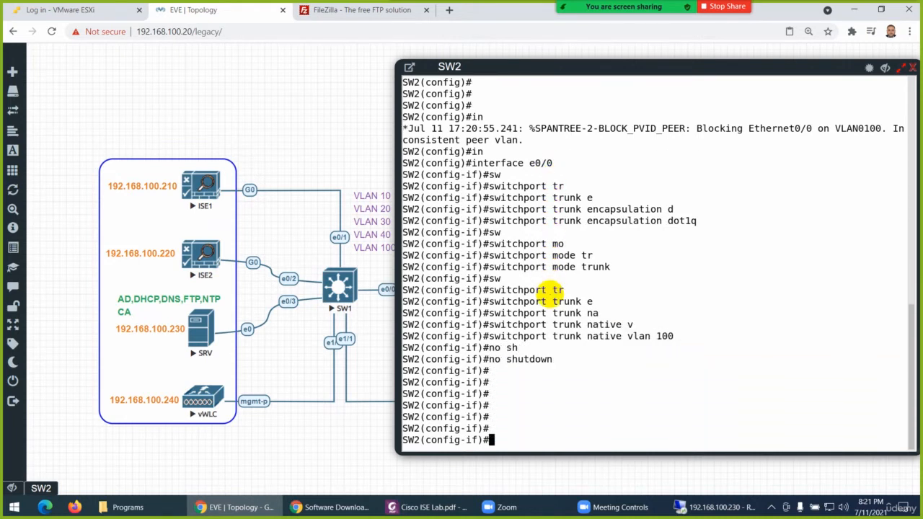
key("Return")
key("Return")
key("Return")
key("Return")
key("Return")
key("ctrl+z")
key("Return")
List SW2's interfaces with show ip int brief and examine their IP addresses and status
type("sh")
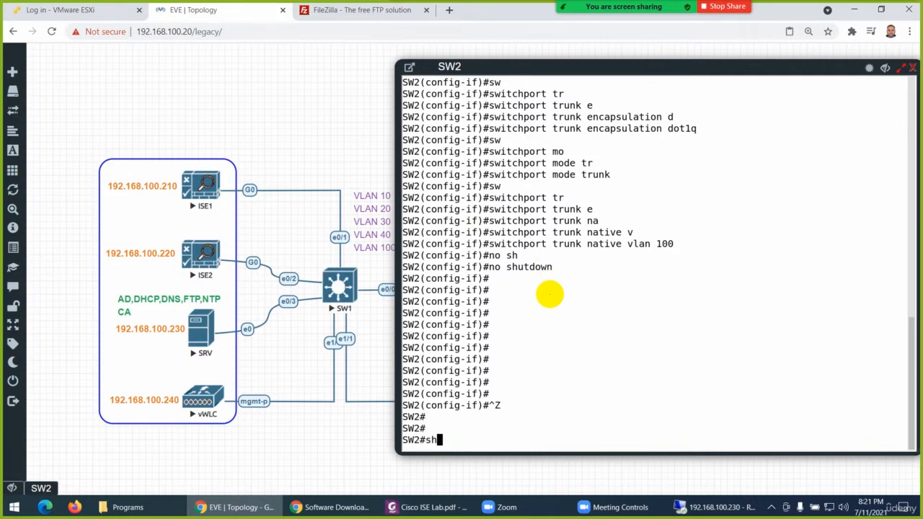
key("Tab")
type("ip int br")
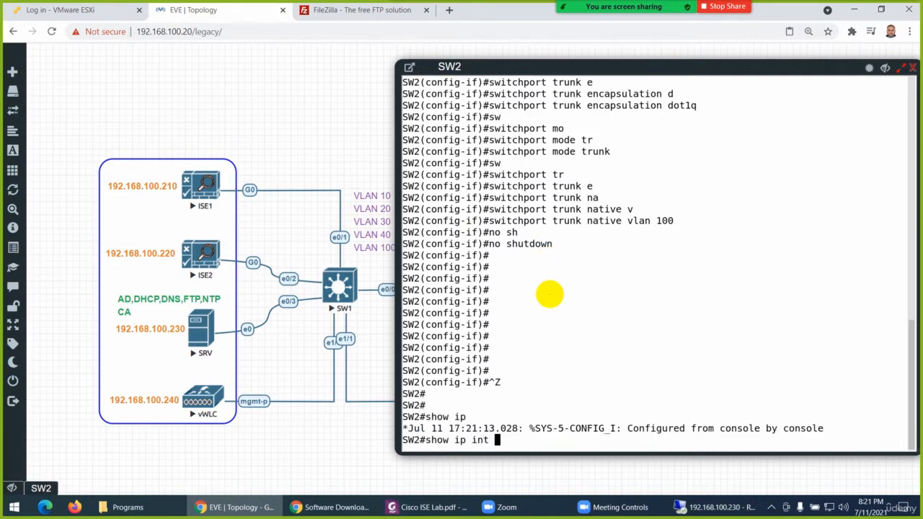
key("Tab")
key("Return")
key("Return")
key("Return")
key("Return")
key("Return")
key("Return")
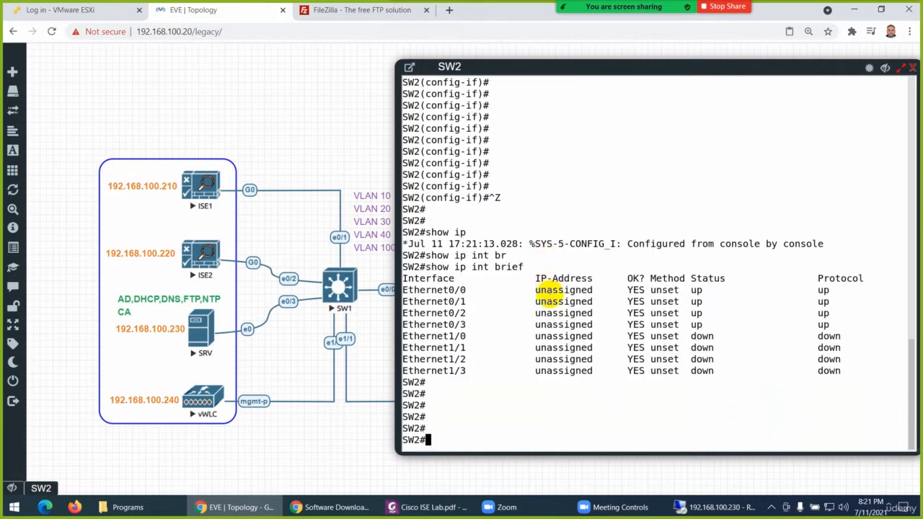
Run show interfaces trunk on SW2 to check the trunk's encapsulation, native VLAN and allowed VLANs
type("show int")
key("Tab")
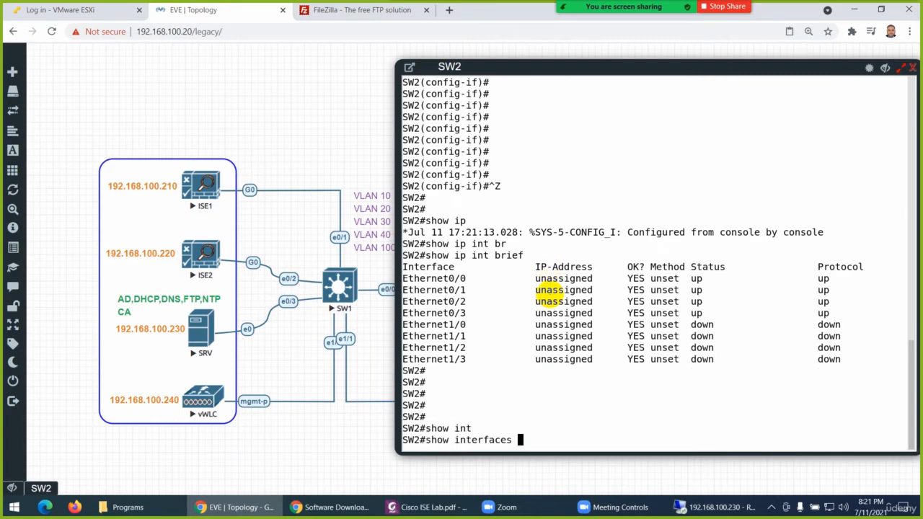
type("tr")
key("Tab")
key("Return")
key("Return")
key("Return")
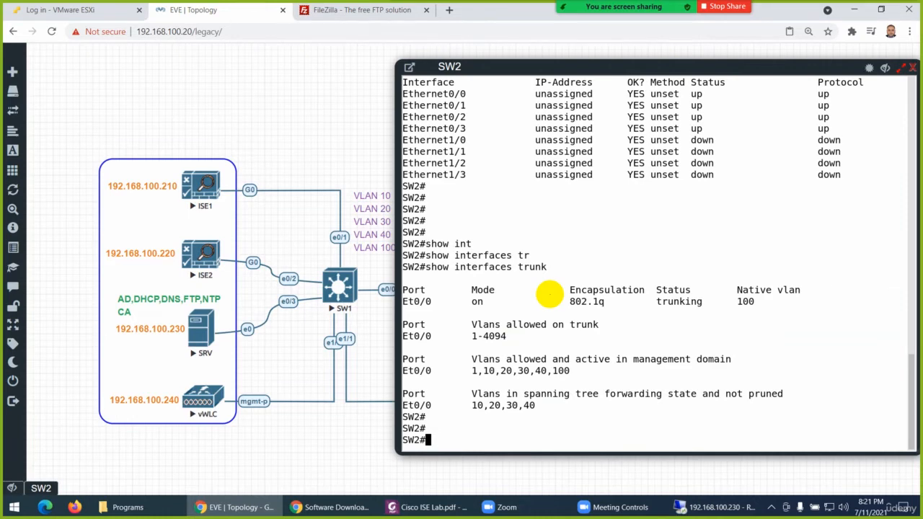
Display SW2's VLAN summary with show vlan br to check VLAN names and port assignments
type("show vlan br")
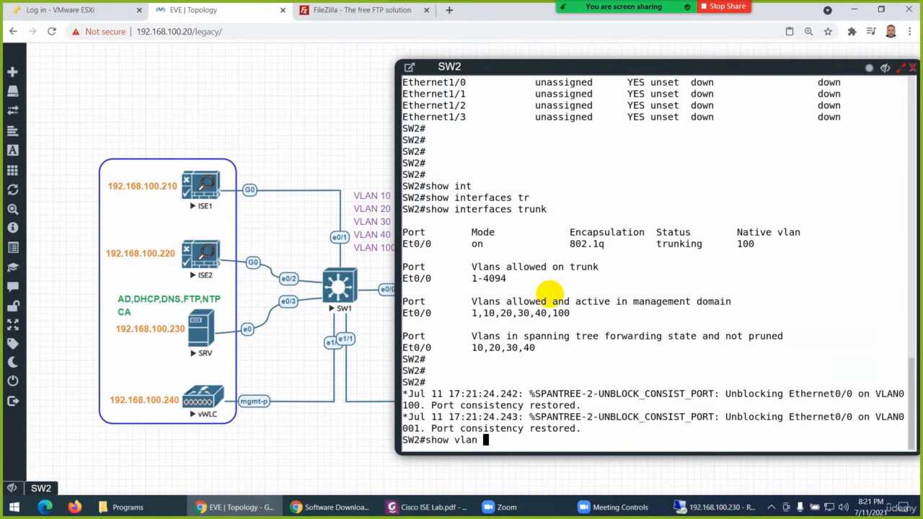
key("Return")
key("Return")
key("Return")
key("Return")
key("Return")
key("Return")
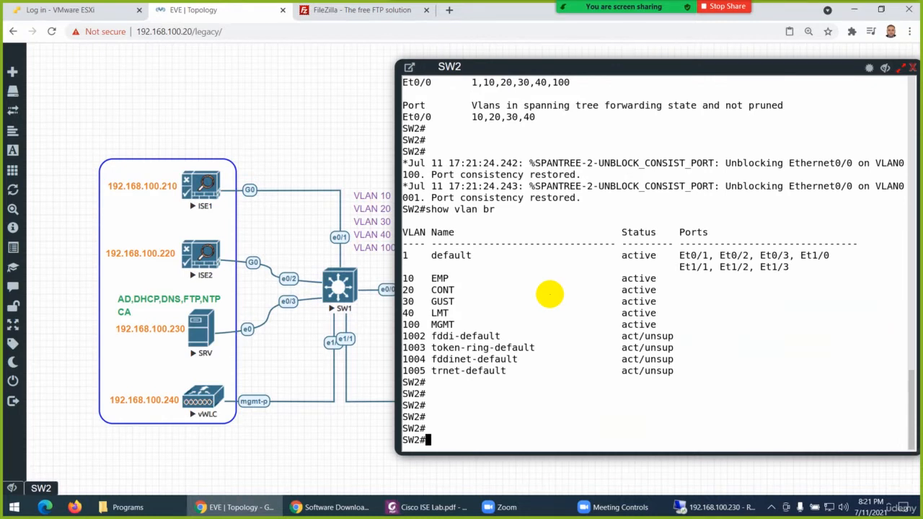
Save SW2's configuration with wr and hide its console to see the topology
type("wr")
key("Return")
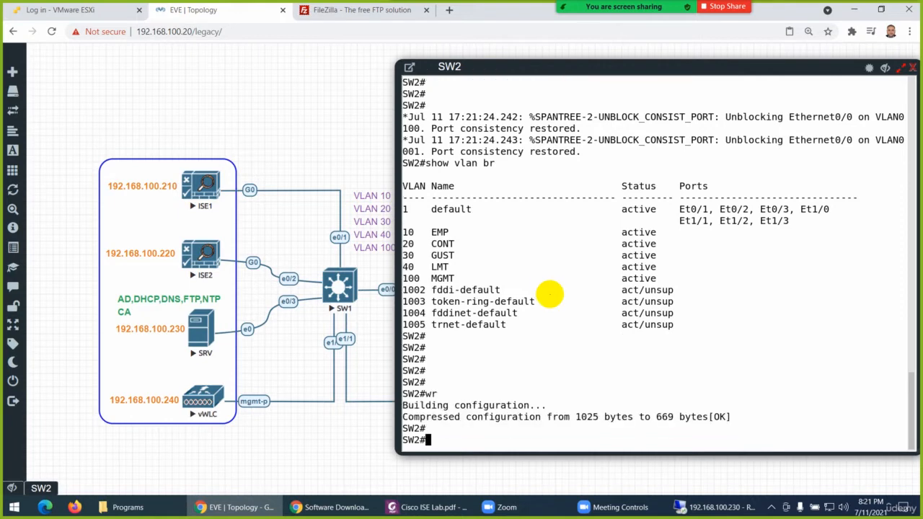
key("Return")
key("Return")
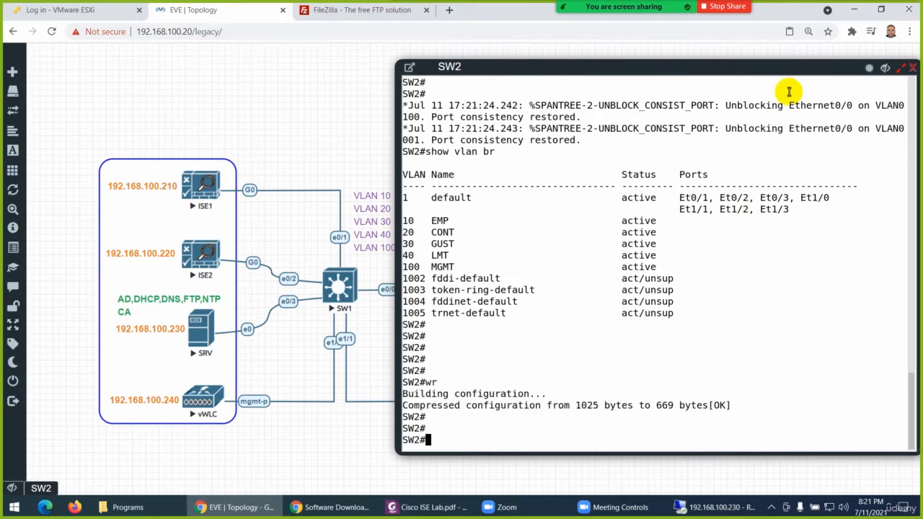
left_click_drag(786, 68, 590, 121)
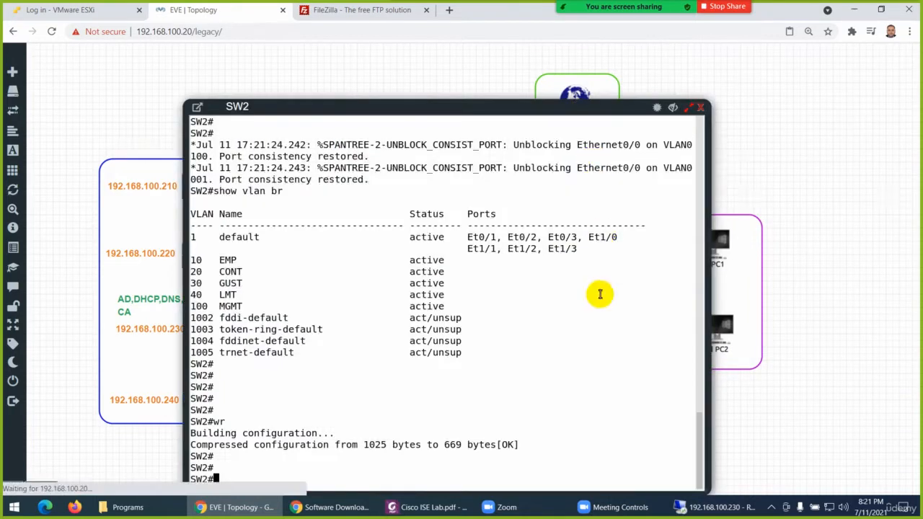
left_click(674, 109)
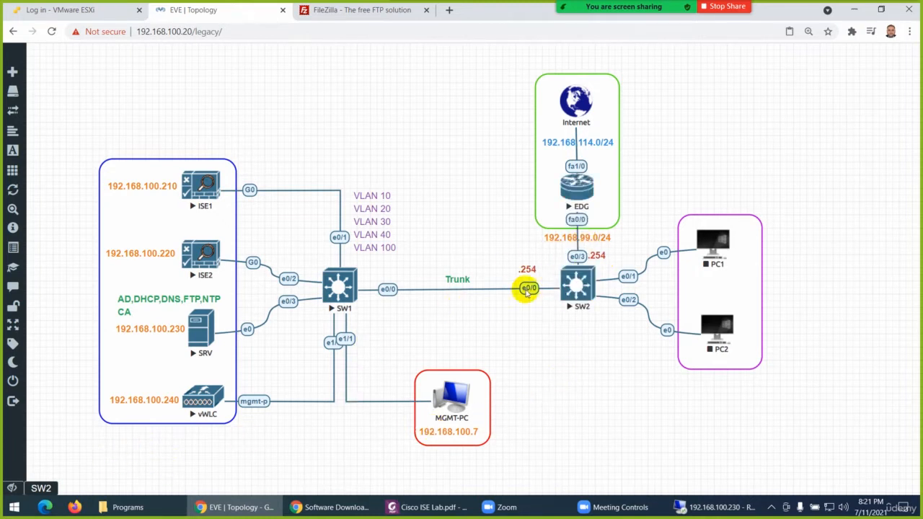
Bring back the SW2 console and enter global configuration mode with config t
left_click(42, 488)
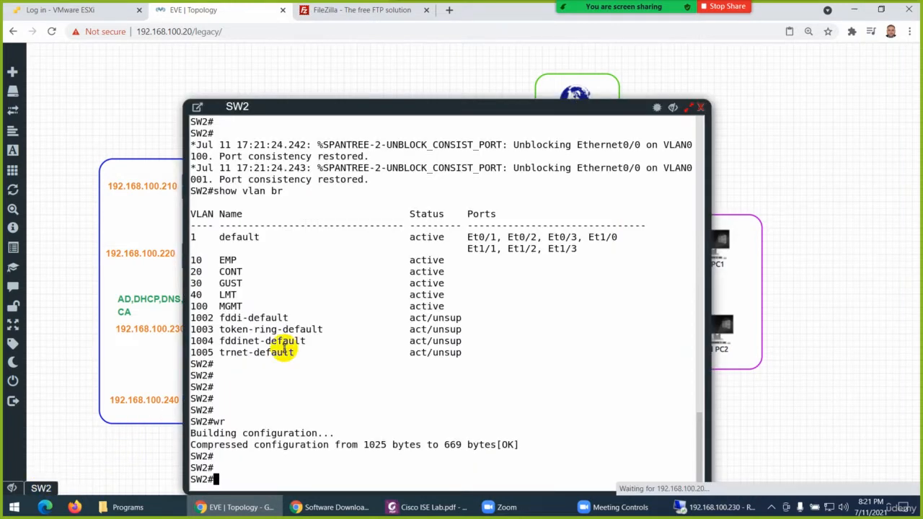
type("config t")
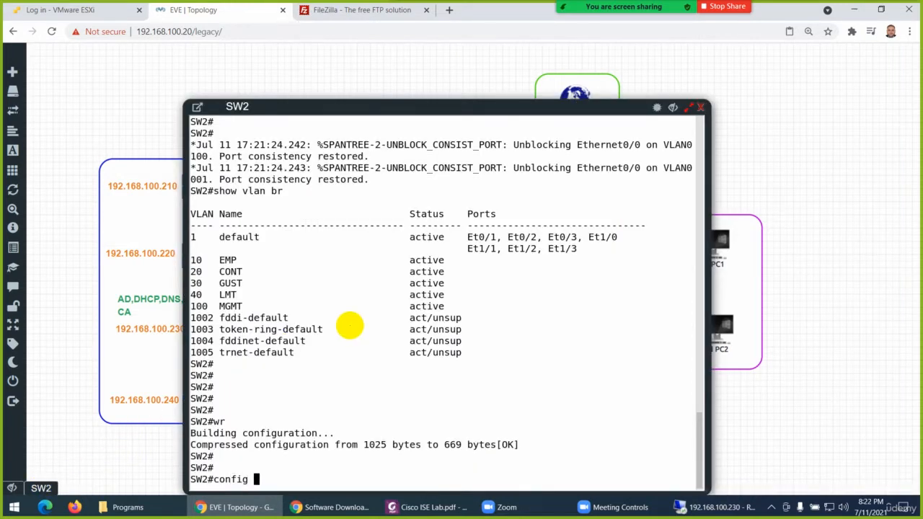
key("Return")
key("Return")
key("Return")
key("Return")
key("Return")
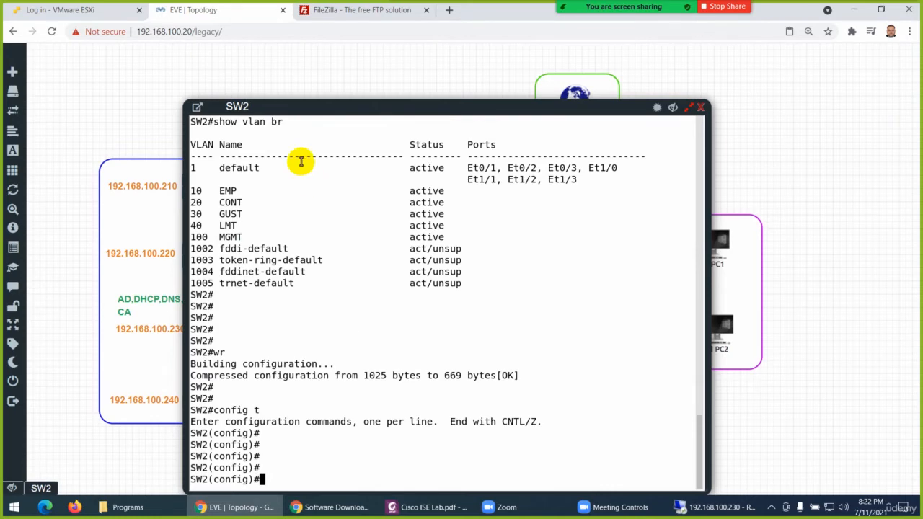
left_click_drag(366, 108, 348, 56)
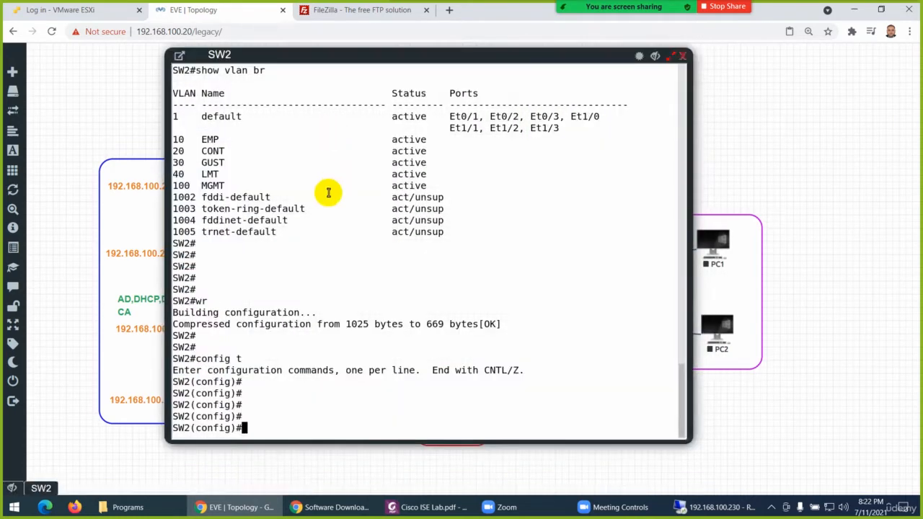
Make SW2's interface e0/3 a routed port with no switchport
type("in")
key("Tab")
type("e0/3")
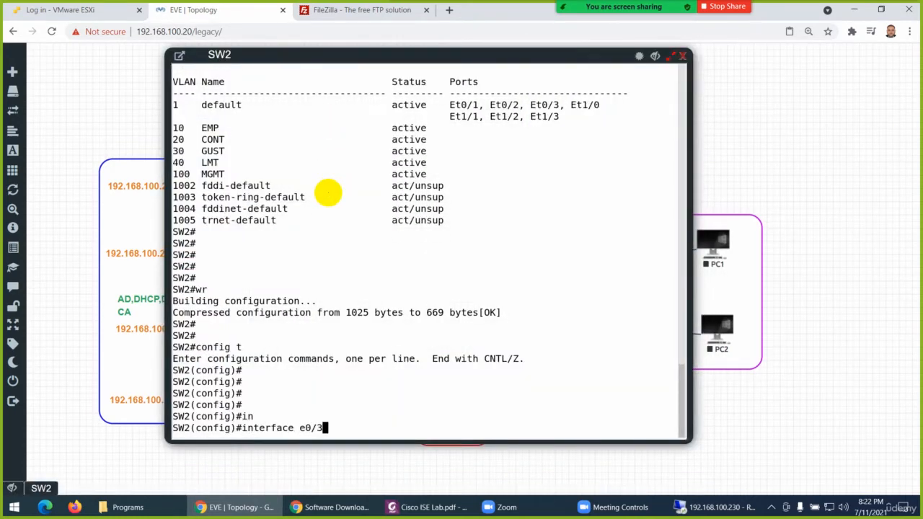
key("Return")
type("no sw")
key("Tab")
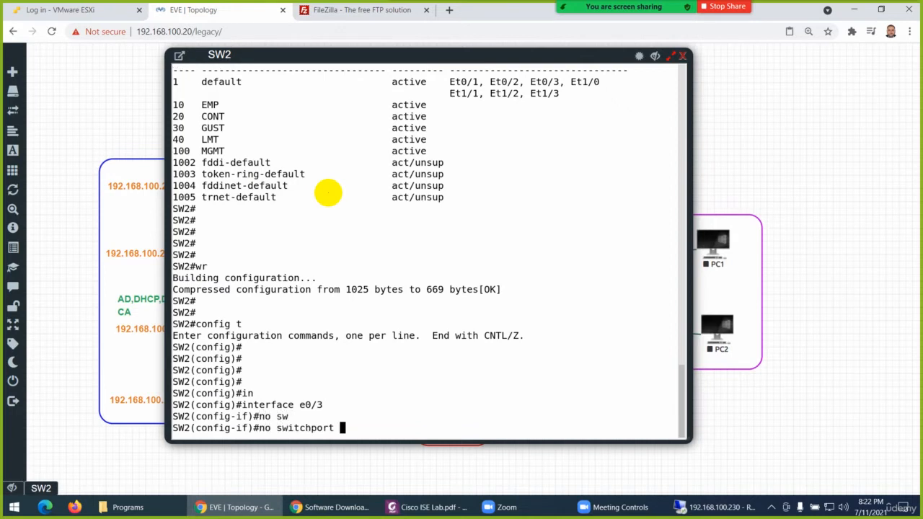
key("Return")
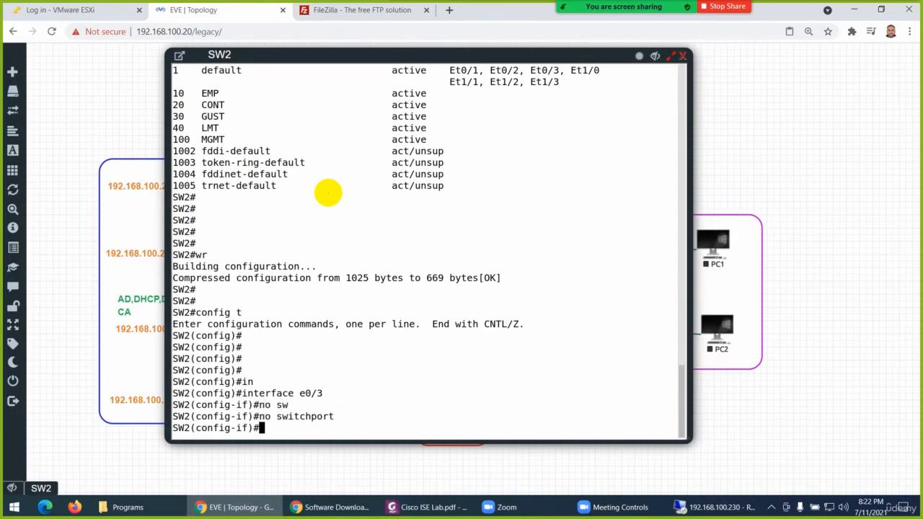
Assign IP address 192.168.99.254 with mask 255.255.255.0 to SW2's interface e0/3
type("ip add")
key("Tab")
type("19")
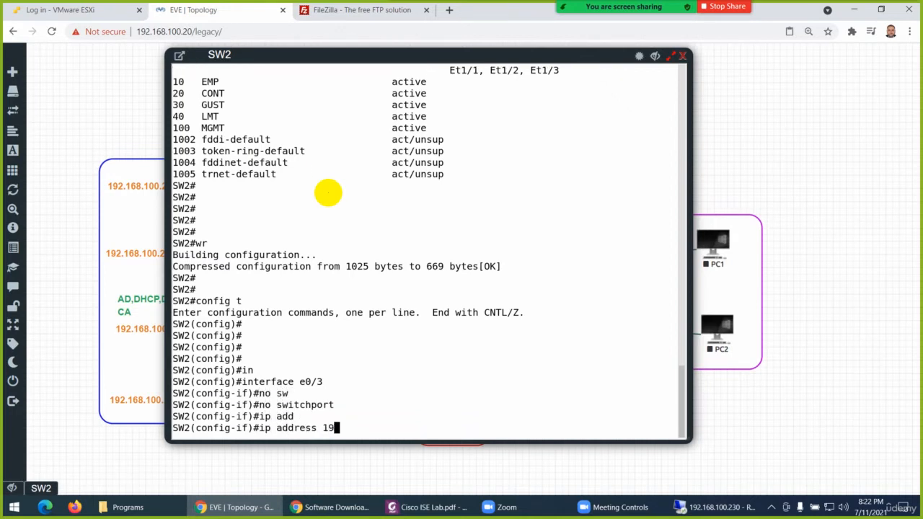
type("2.168.")
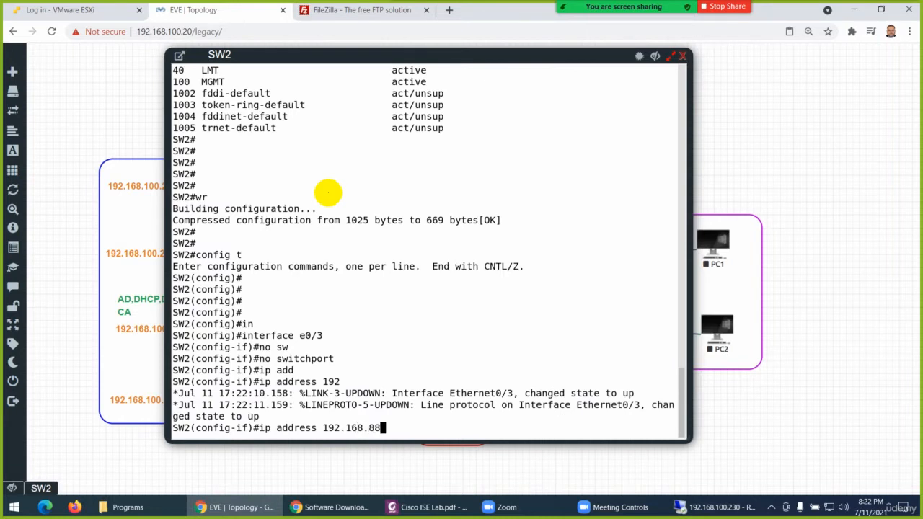
type("99.254 255.255.255.255.0")
key("Return")
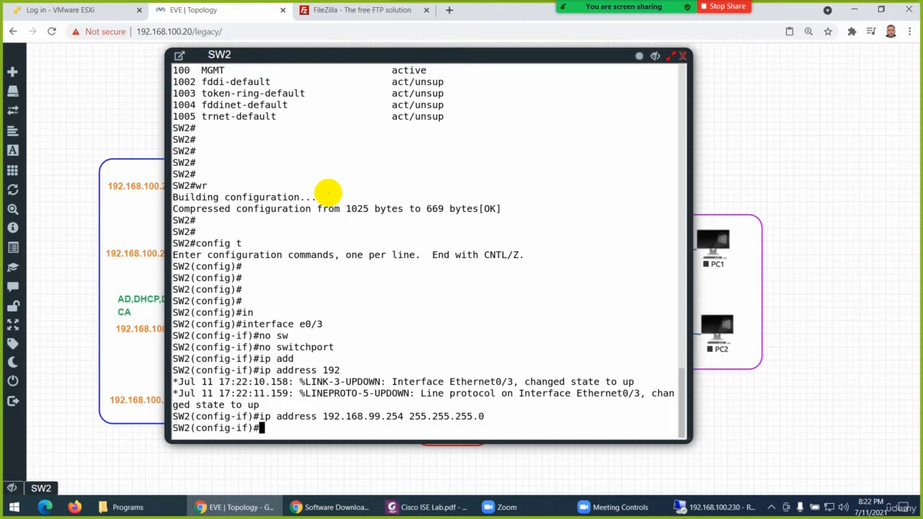
Enable SW2's interface e0/3 with no shutdown
type("no sh")
key("Tab")
key("Return")
key("Return")
key("Return")
key("Return")
key("Return")
key("Return")
key("Return")
key("Return")
key("Return")
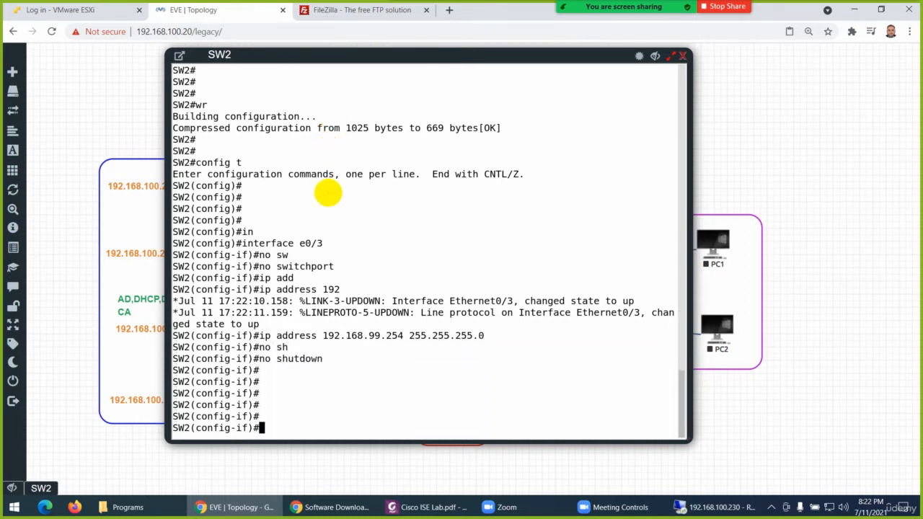
Save SW2's configuration from interface mode with do wr and hide its console to see the topology
type("do wr")
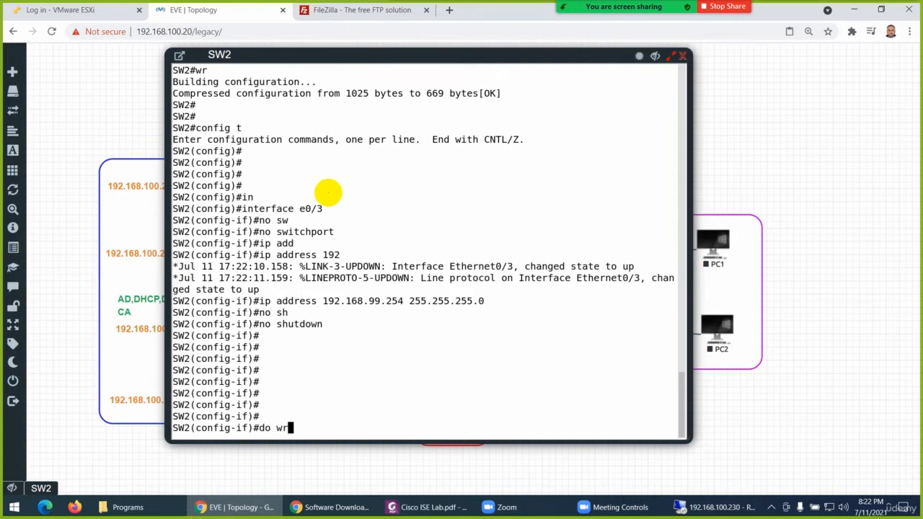
key("Return")
key("Return")
key("Return")
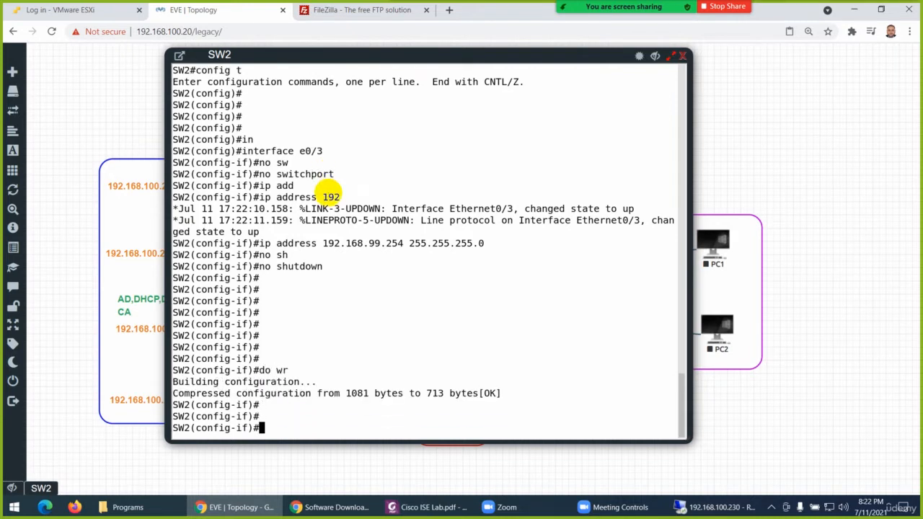
left_click(655, 57)
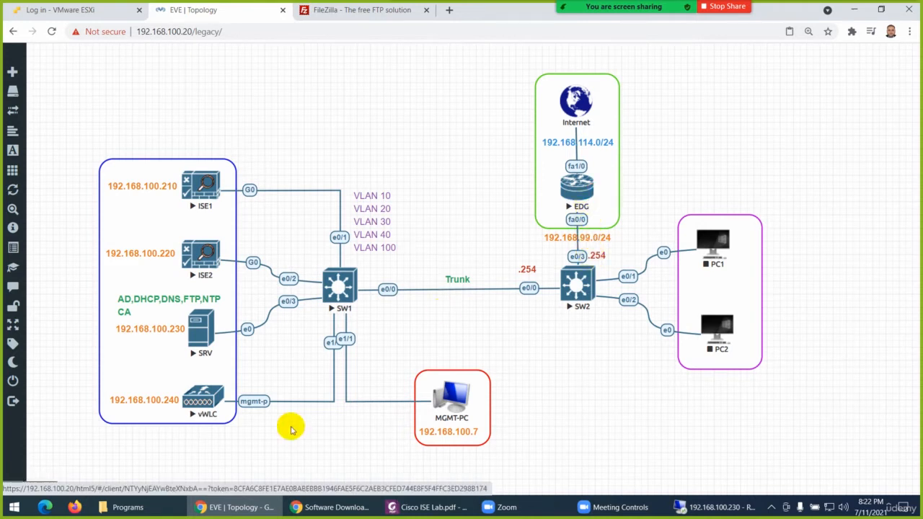
Restore the SW2 console and exit interface e0/3's configuration to global configuration mode
left_click(40, 488)
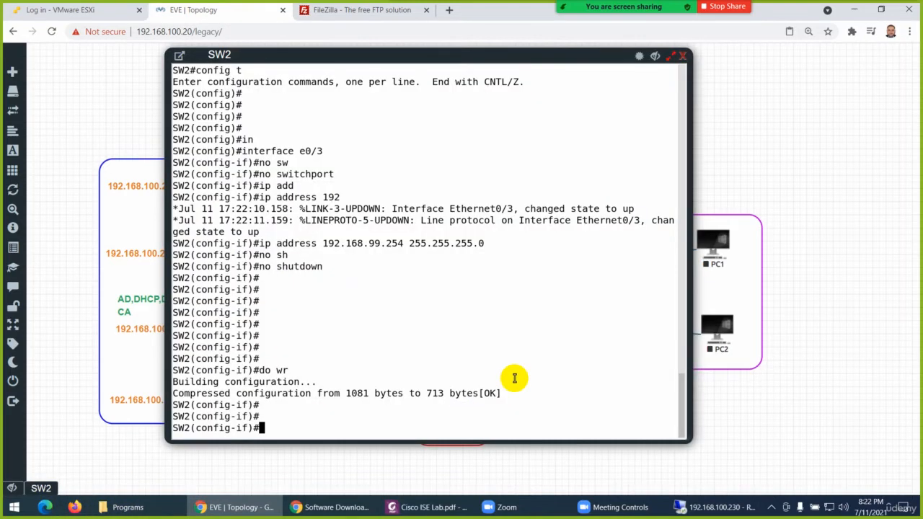
type("exit")
key("Return")
key("Return")
Try to add a default route on SW2 with ip route 0.0.0.0 0.0.0 192.168.99.1
type("ip")
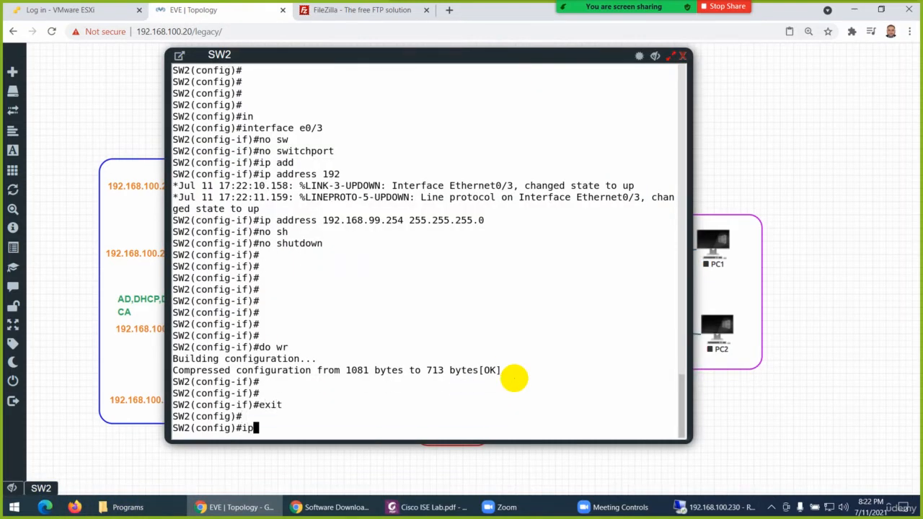
type(" route 0.0.0.0 0.00.0")
key("BackSpace")
key("BackSpace")
key("BackSpace")
type(".0 ")
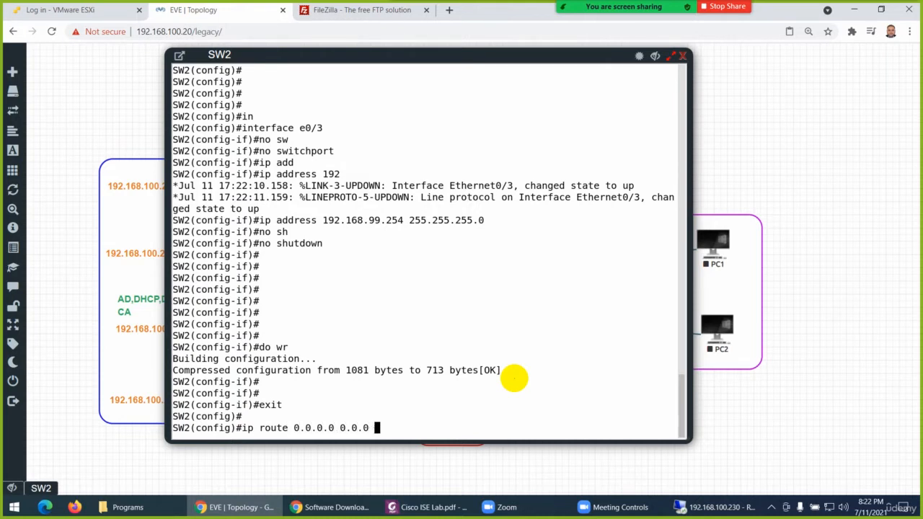
type("192.168.99.1")
key("Return")
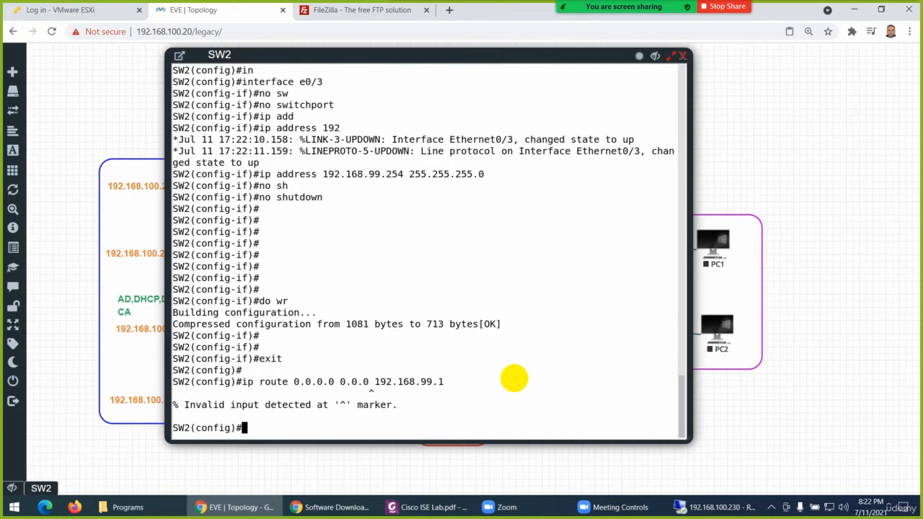
Enable layer 3 routing on SW2 with ip routing
key("Up")
key("BackSpace")
key("BackSpace")
key("BackSpace")
key("BackSpace")
key("BackSpace")
key("BackSpace")
key("BackSpace")
key("BackSpace")
key("BackSpace")
key("BackSpace")
key("BackSpace")
key("BackSpace")
key("BackSpace")
key("BackSpace")
key("BackSpace")
key("BackSpace")
key("BackSpace")
key("BackSpace")
key("BackSpace")
key("BackSpace")
key("BackSpace")
key("BackSpace")
key("BackSpace")
key("BackSpace")
key("BackSpace")
key("BackSpace")
type("routing")
key("Return")
key("Return")
key("Return")
key("Return")
key("Return")
key("Return")
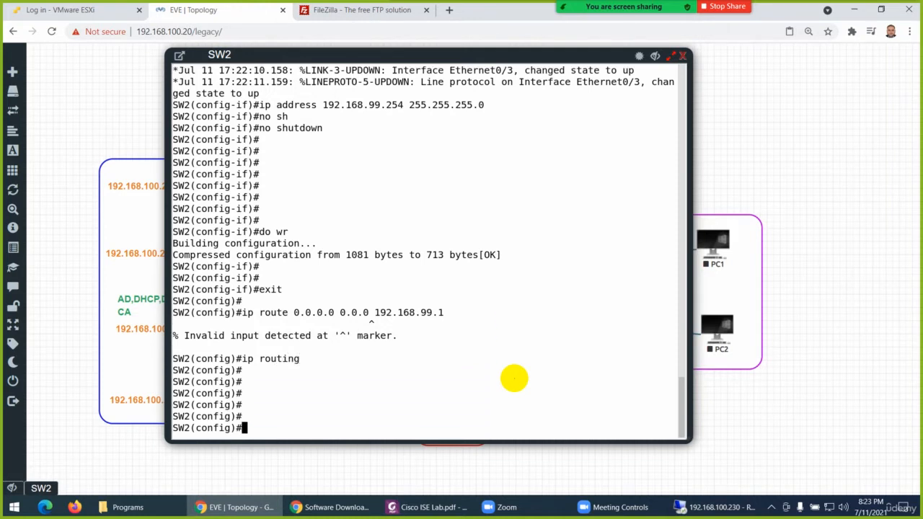
Retry the earlier ip route command on SW2 with the three-part mask 0.0.0 and next hop 192.168.99.1
key("Up")
key("Up")
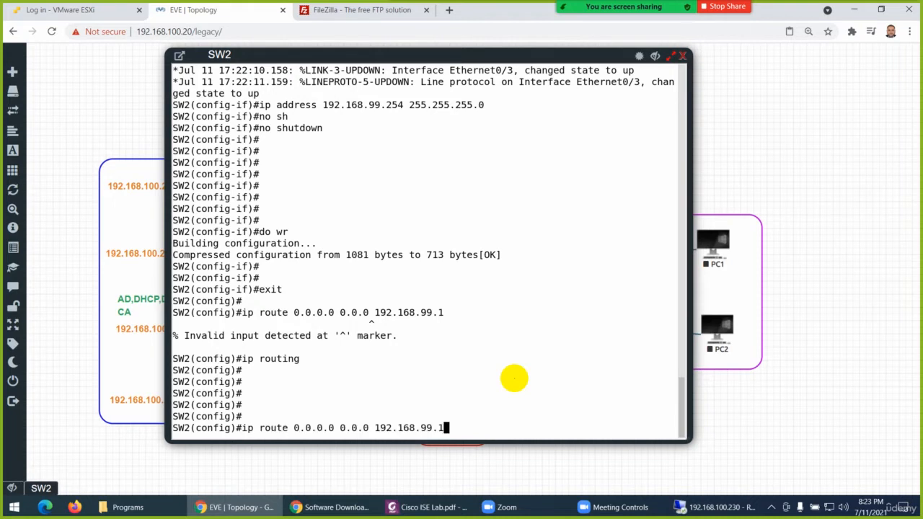
key("Return")
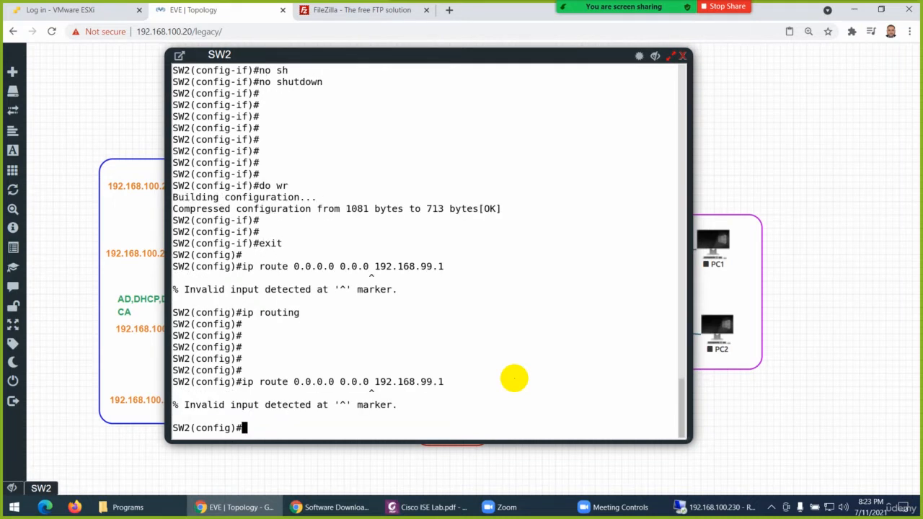
Correct the recalled route command's mask and add SW2's default route as ip route 0.0.0.0 0.0.0.0 192.168.99.1
key("Up")
key("Left")
key("Left")
key("Left")
key("Left")
key("Left")
key("Left")
key("Left")
key("Left")
key("Left")
key("Left")
key("Left")
key("Left")
key("Left")
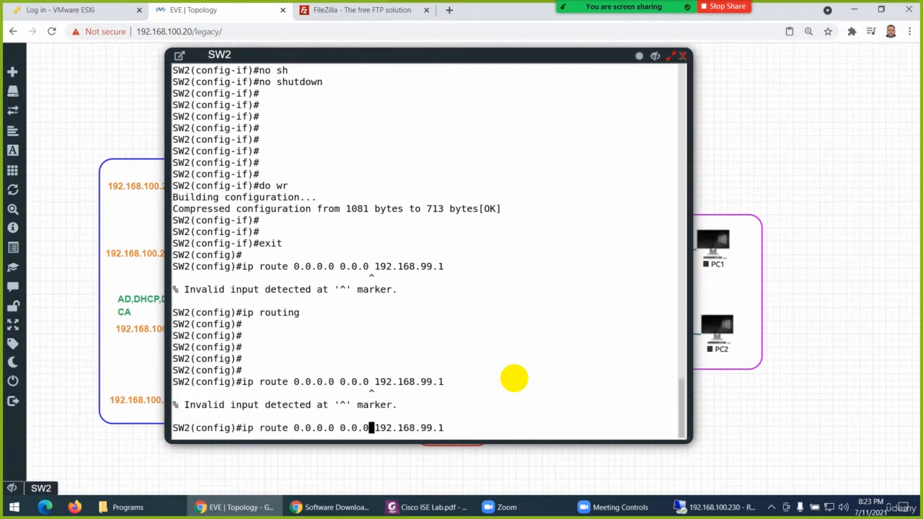
key("BackSpace")
key("BackSpace")
key("BackSpace")
key("BackSpace")
key("BackSpace")
key("BackSpace")
key("BackSpace")
key("BackSpace")
key("BackSpace")
key("BackSpace")
key("BackSpace")
key("BackSpace")
key("BackSpace")
type("0.0.0.0 0.0.0.0")
key("Return")
key("Return")
key("Return")
key("Return")
key("Return")
key("Return")
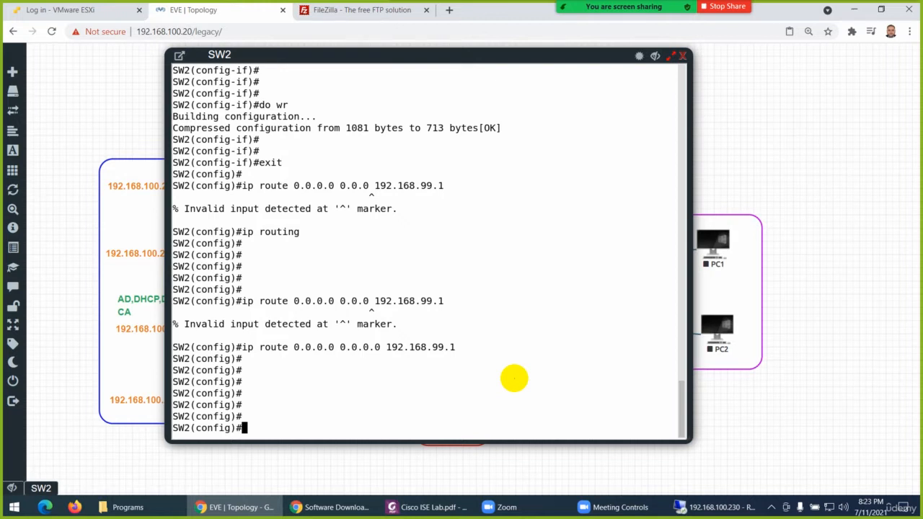
Save SW2's configuration from global configuration mode with do wr
type("do wr")
key("Return")
key("Return")
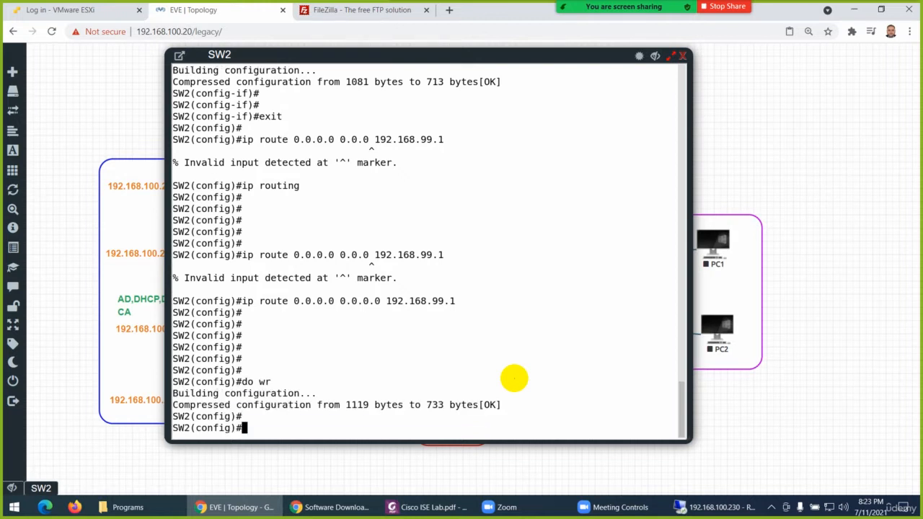
Set SW2's DNS server with ip name-server 8.8.8.8 in global configuration mode
key("Return")
key("Return")
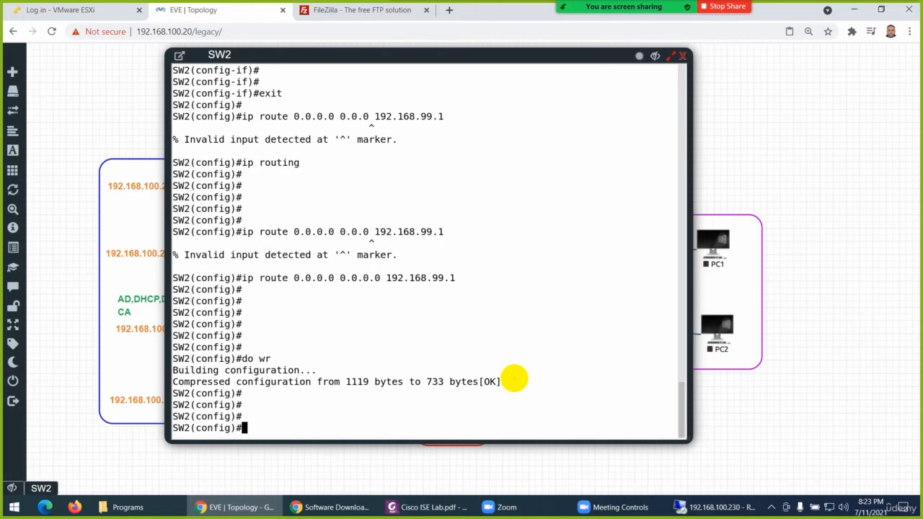
type("ip nam")
key("Tab")
type("8.8.8.8")
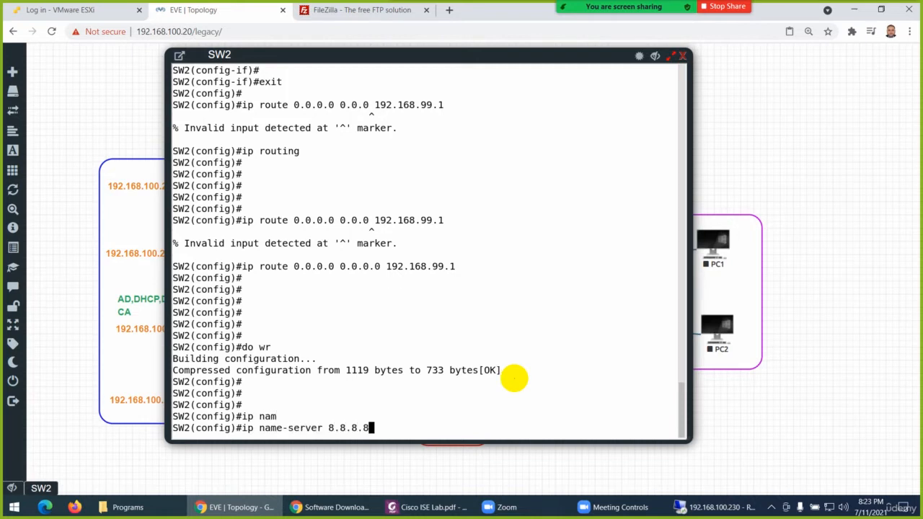
key("Return")
Enable DNS lookups on SW2 with ip domain-lookup
type("ip do")
key("Tab")
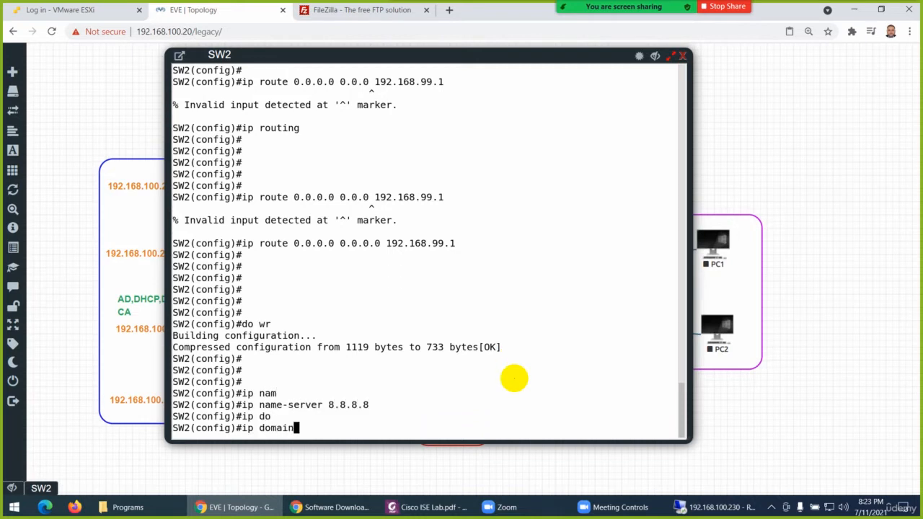
type("-loo")
key("Tab")
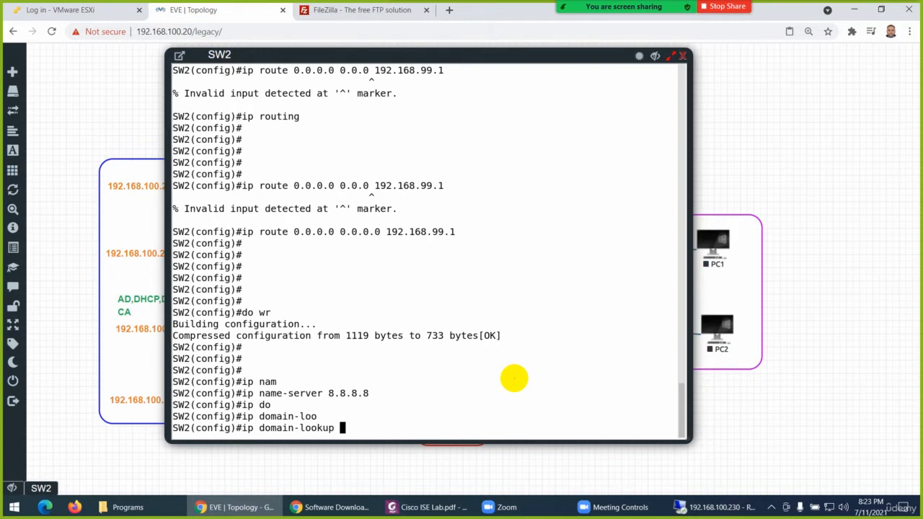
key("Return")
key("Return")
key("Return")
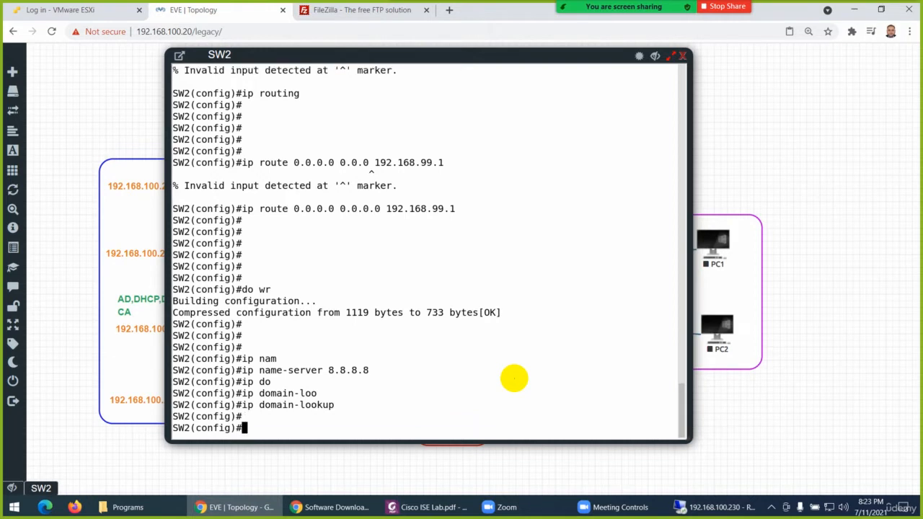
Save SW2's configuration including the DNS settings with do wr
type("do wr")
key("Return")
key("Return")
key("Return")
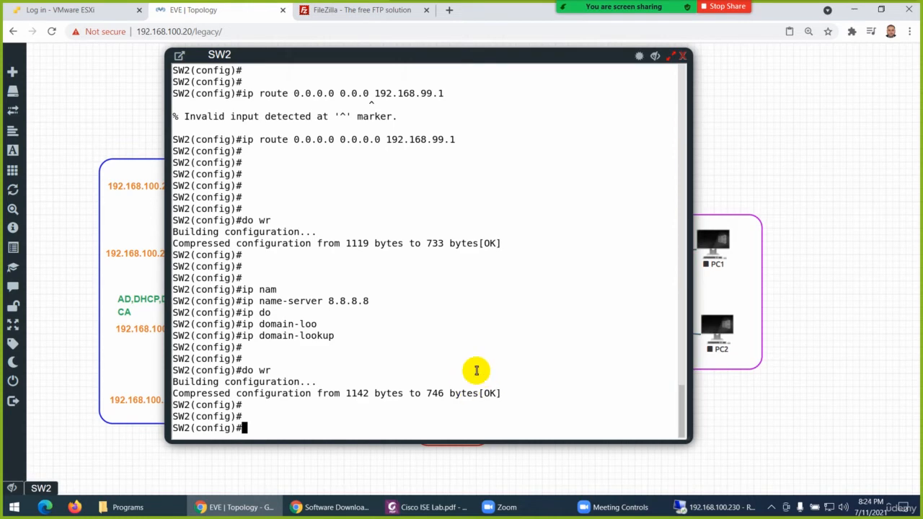
Review the SW2 interface commands in Cisco ISE Lab.pdf in Foxit PhantomPDF and check the Zoom chat message
left_click(445, 508)
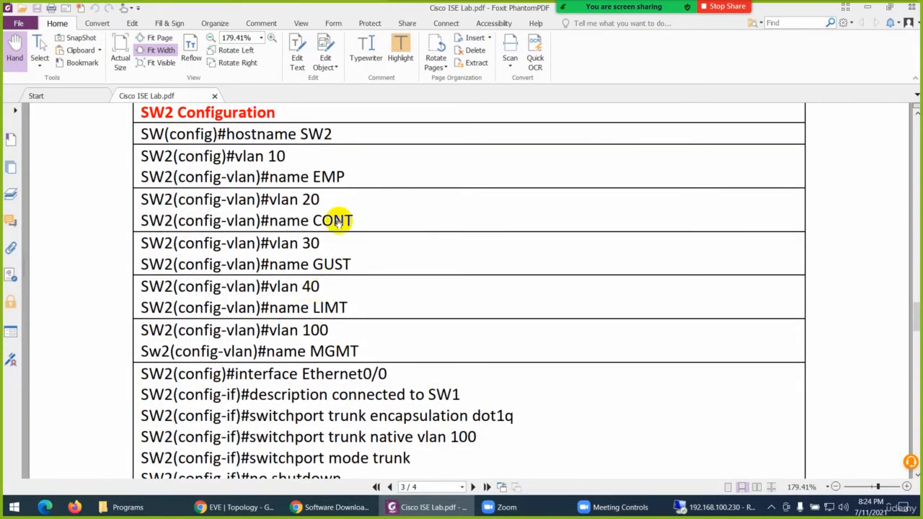
scroll(379, 238, "down", 5)
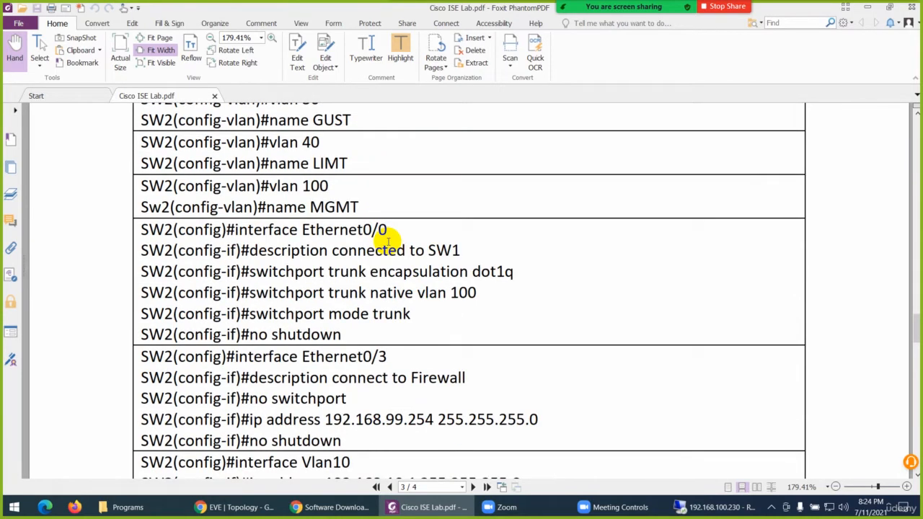
scroll(388, 242, "down", 2)
scroll(425, 232, "down", 2)
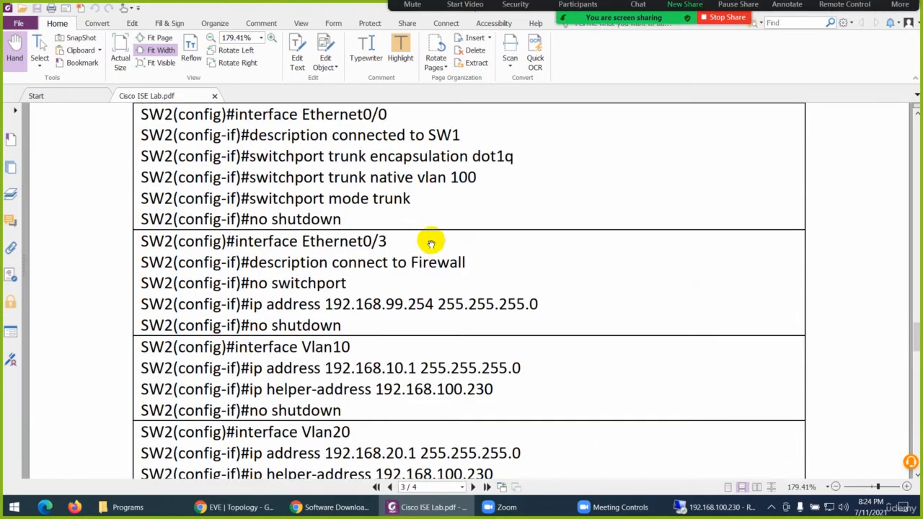
left_click(638, 18)
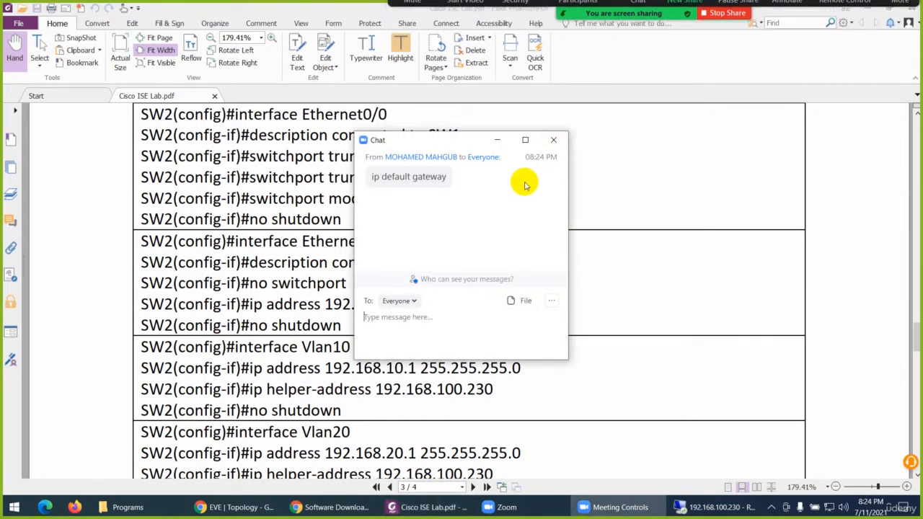
left_click(554, 140)
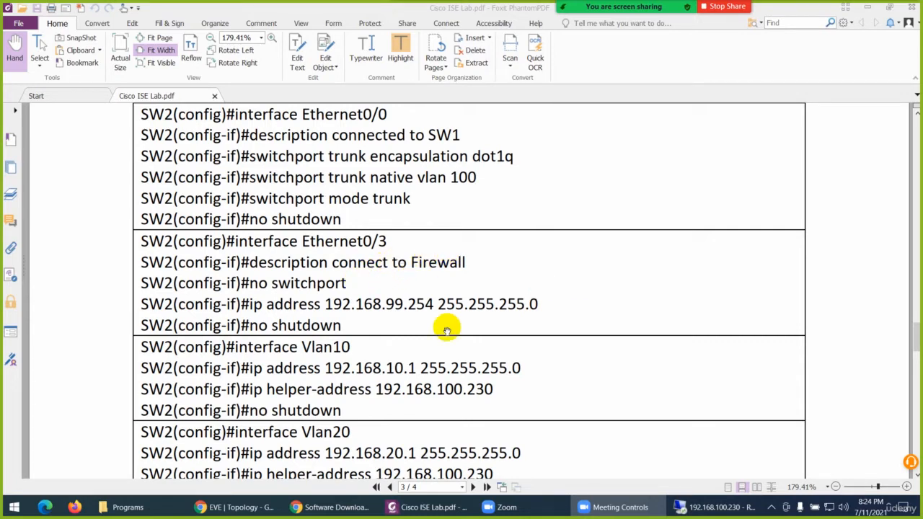
Switch back to the EVE topology in Chrome and enter interface e0/3 configuration on SW2
left_click(236, 507)
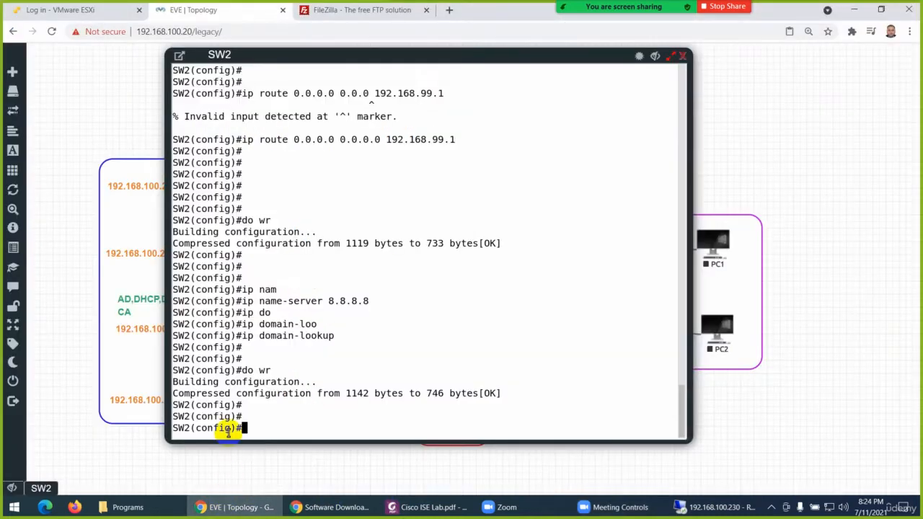
type("in")
key("Tab")
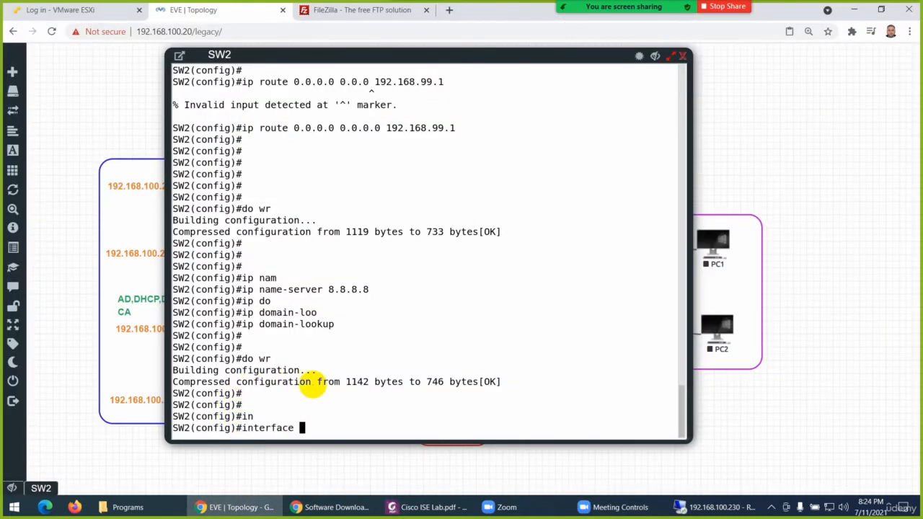
type("e0/3")
key("Return")
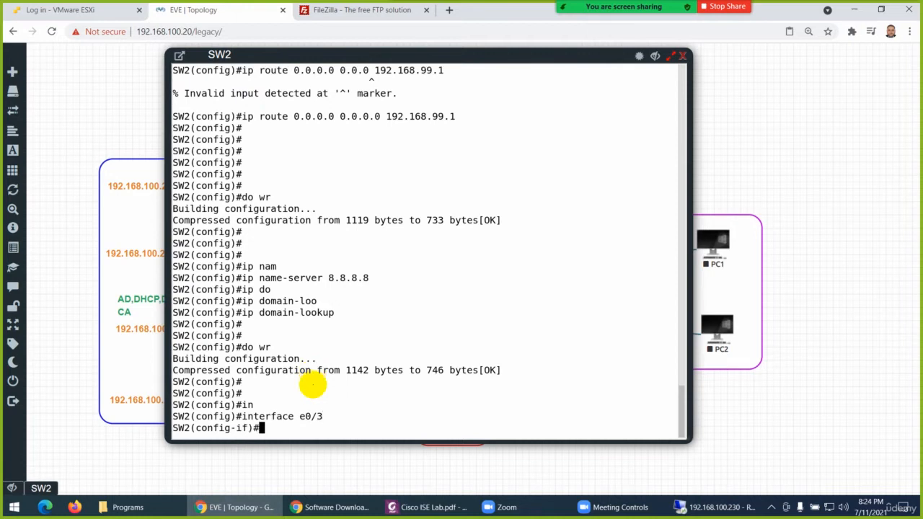
type("sw")
key("Tab")
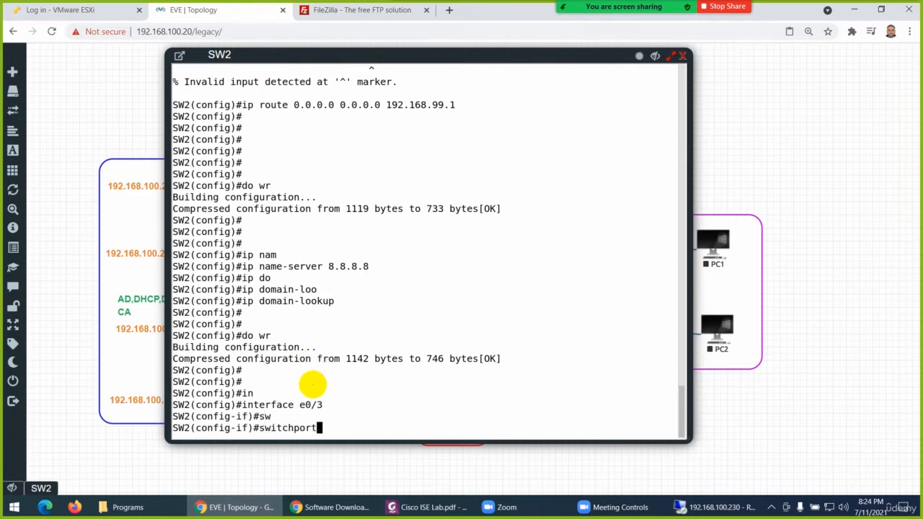
key("BackSpace")
key("BackSpace")
key("BackSpace")
key("BackSpace")
key("BackSpace")
key("BackSpace")
key("BackSpace")
key("BackSpace")
key("BackSpace")
key("BackSpace")
key("BackSpace")
Set the e0/3 description to "conneted to Internet Router" and return SW2 to privileged EXEC mode
type("des")
key("Tab")
type("conn")
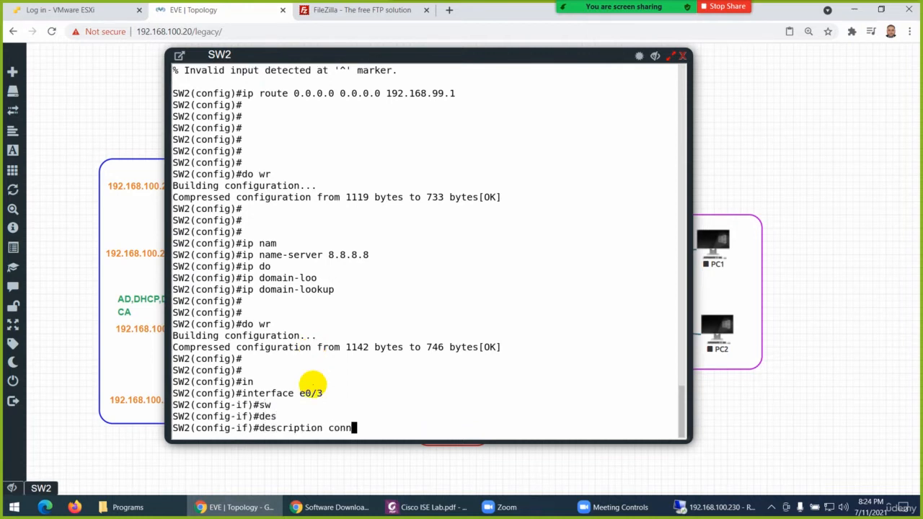
key("Tab")
type("et")
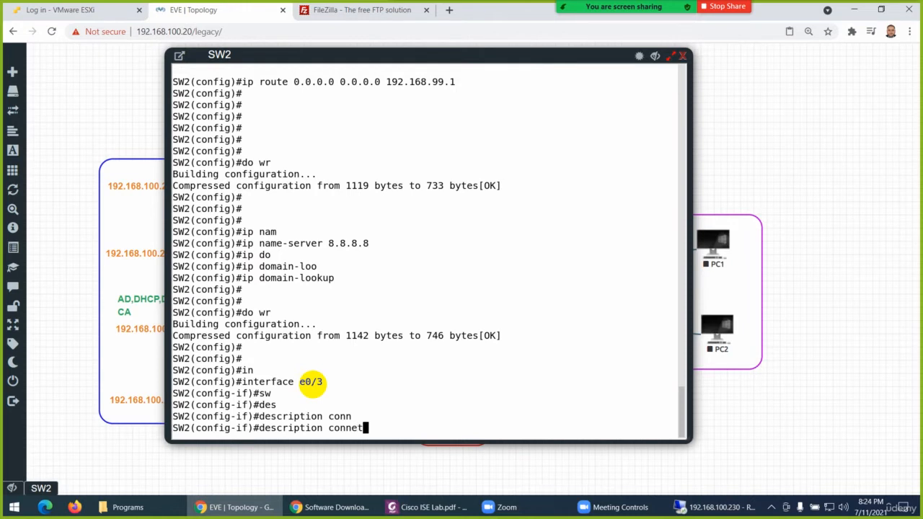
type("ed to Internet Router")
key("Return")
key("Return")
key("Return")
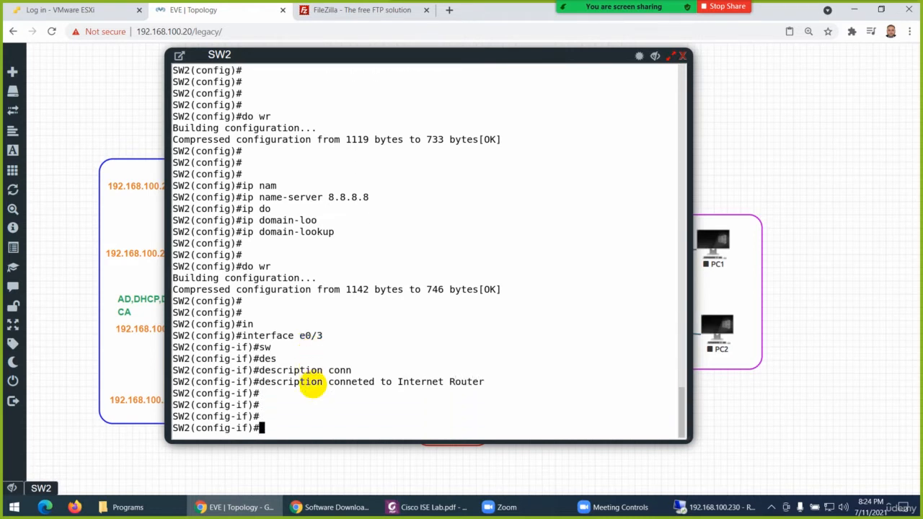
key("ctrl+z")
key("Return")
key("Return")
List the descriptions of all SW2 interfaces with show interfaces description
type("show ip des")
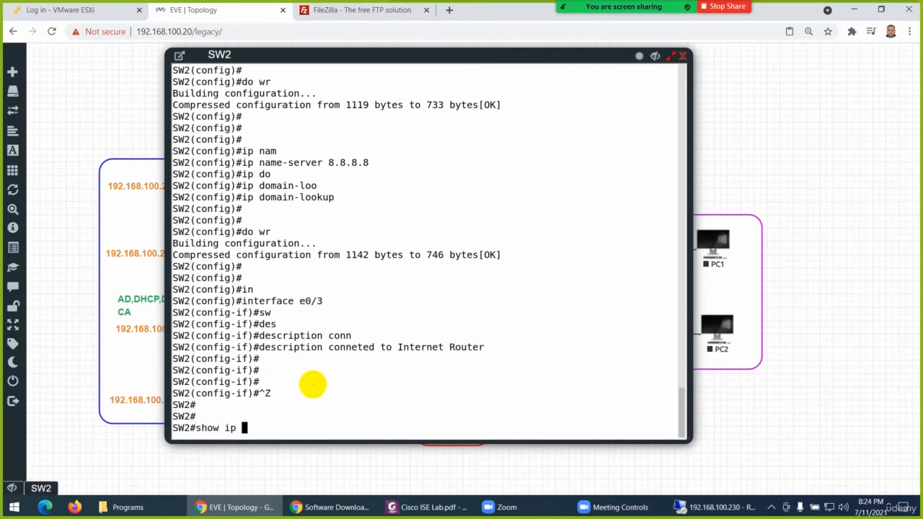
key("Tab")
key("BackSpace")
key("BackSpace")
key("BackSpace")
key("BackSpace")
key("BackSpace")
key("BackSpace")
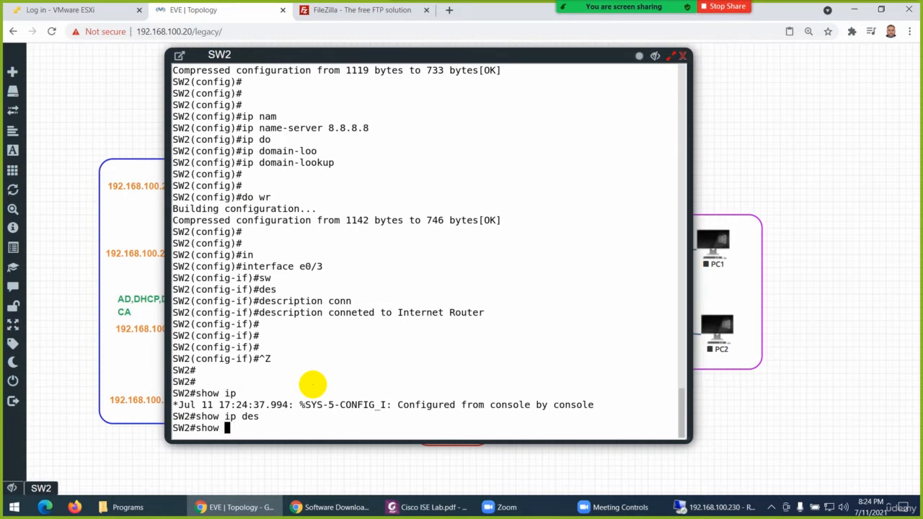
type("int")
key("Tab")
type("de")
key("Tab")
type("s")
key("Tab")
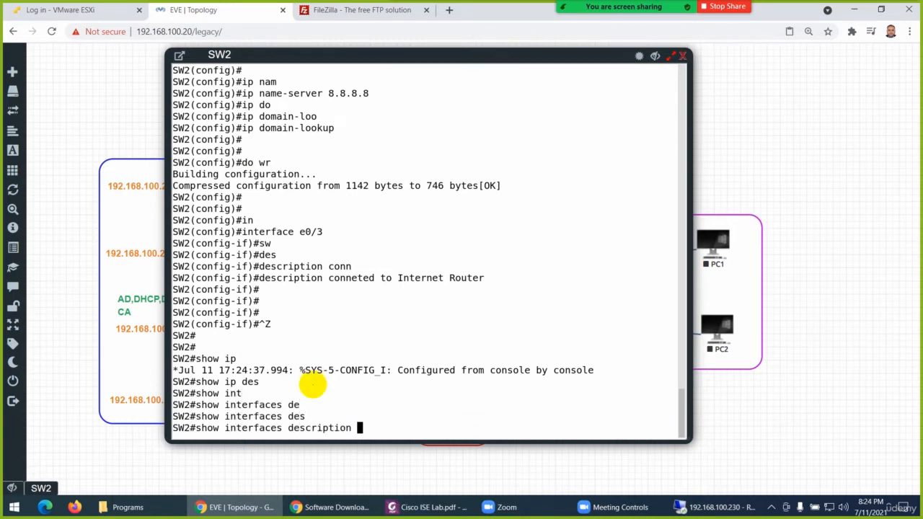
key("Return")
key("Return")
key("Return")
key("Return")
key("Return")
key("Return")
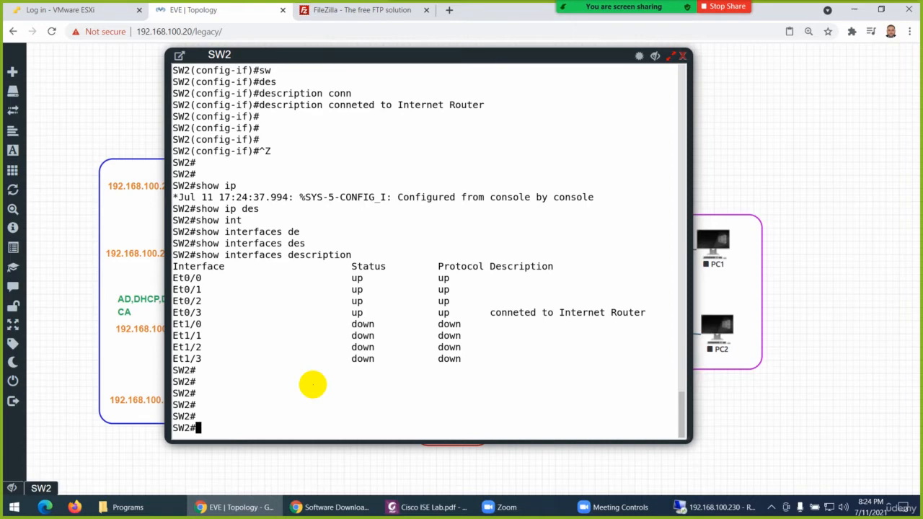
Uncover the lab topology behind the SW2 console to examine its devices and VLAN list, and bring the console back
left_click_drag(437, 57, 618, 71)
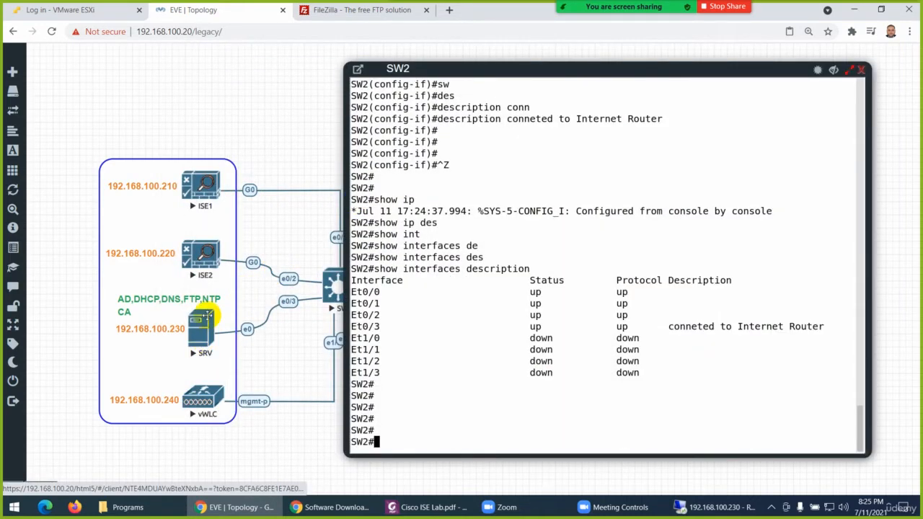
left_click_drag(479, 70, 531, 63)
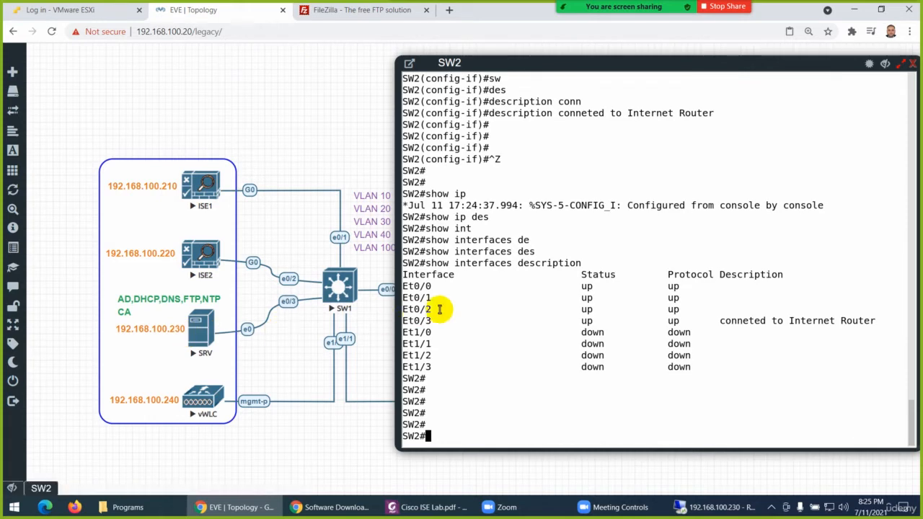
left_click_drag(542, 60, 513, 70)
left_click(853, 72)
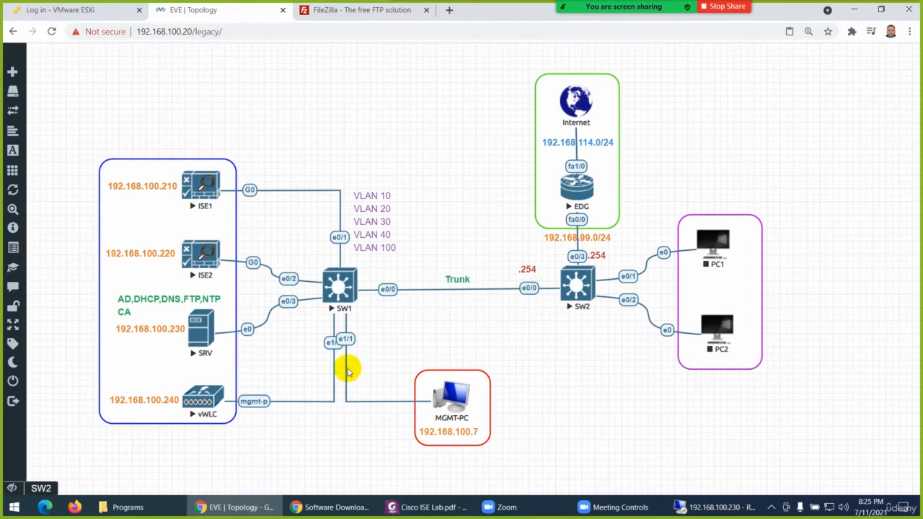
left_click(37, 490)
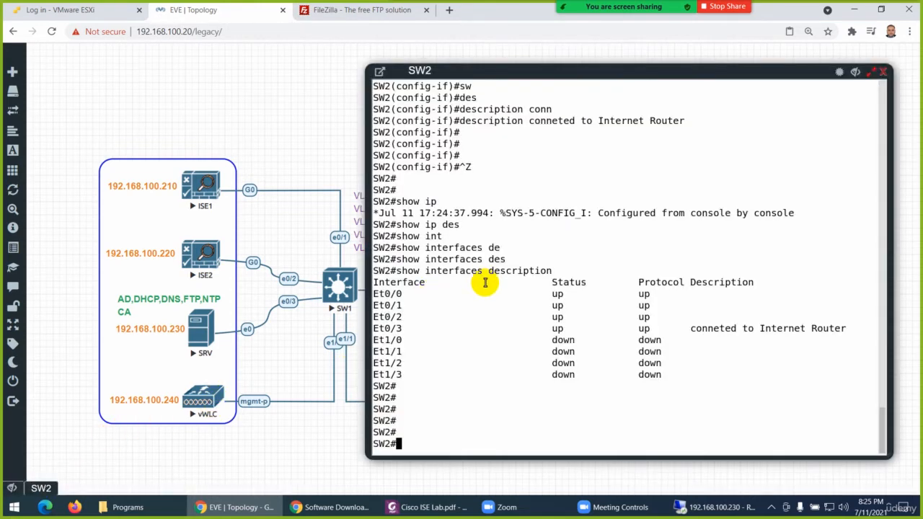
Enter global configuration mode on SW2 and open the VLAN 1 interface for configuration
type("config t")
key("Return")
key("Return")
type("in")
key("Tab")
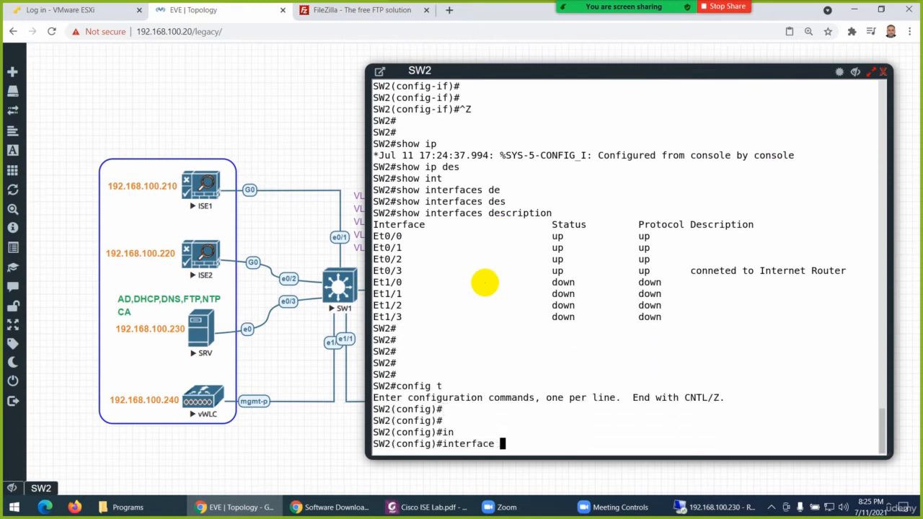
type("v")
key("Tab")
type("l")
key("Tab")
type("1")
Assign IP address 192.168.10.1 with mask 255.255.255.0 to the VLAN 1 interface
key("Return")
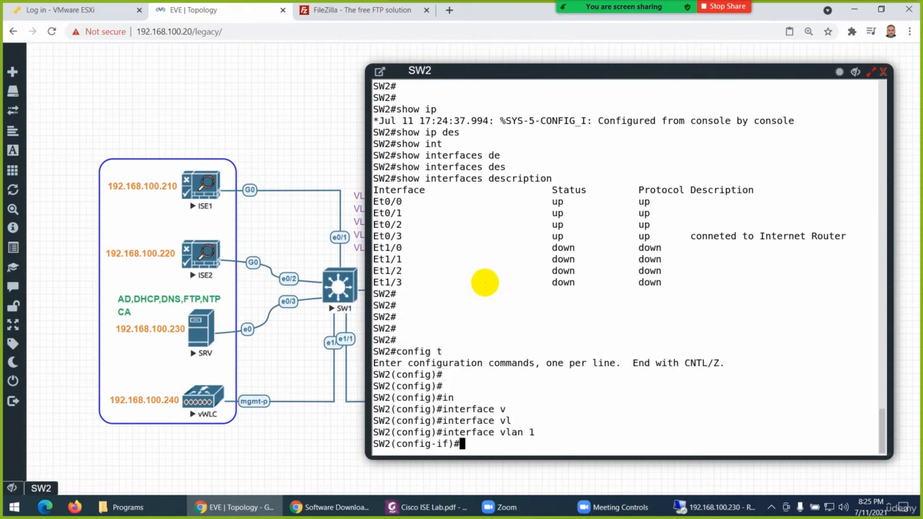
key("Return")
type("ip add")
key("Tab")
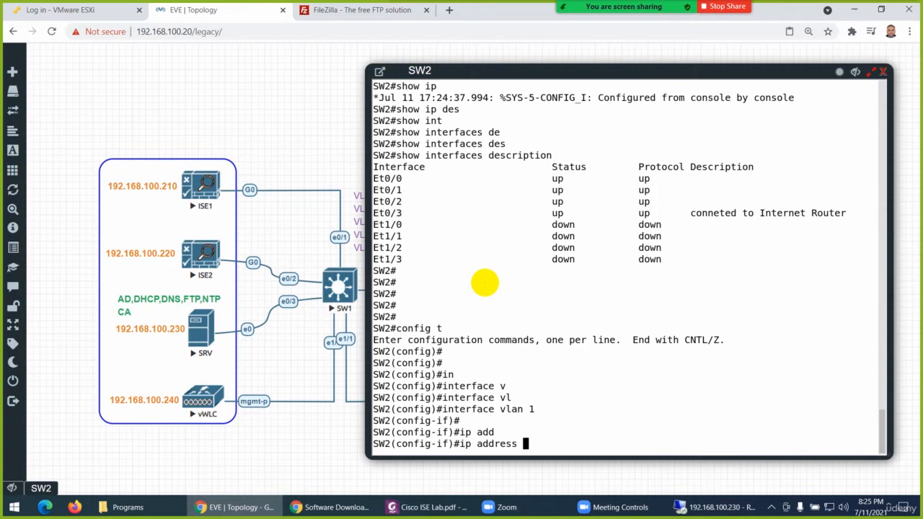
type("192.168.1")
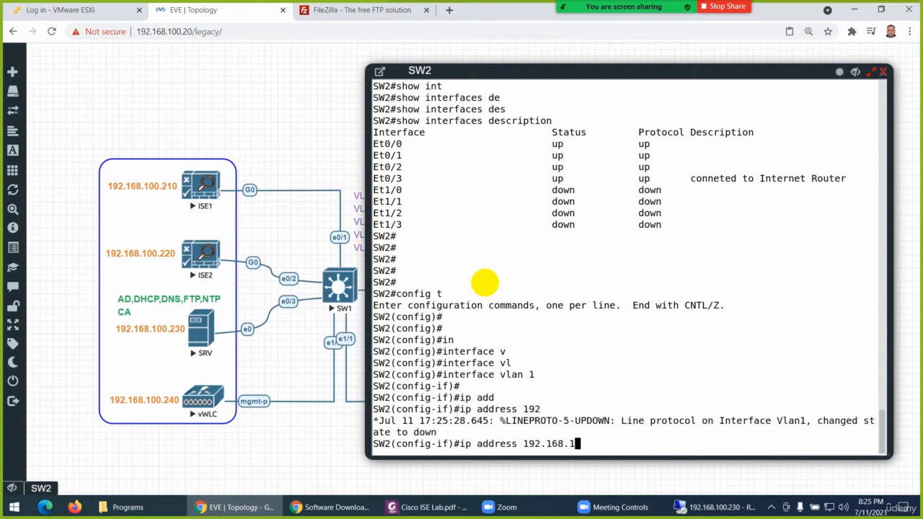
type("0.1 255.255.2")
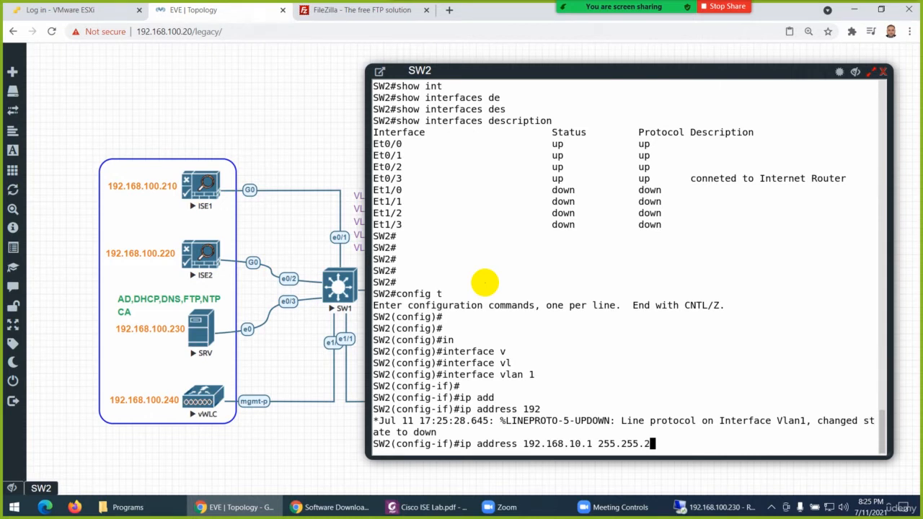
type("55.")
type("0")
key("Return")
Enable the VLAN 1 interface with no shutdown
type("no")
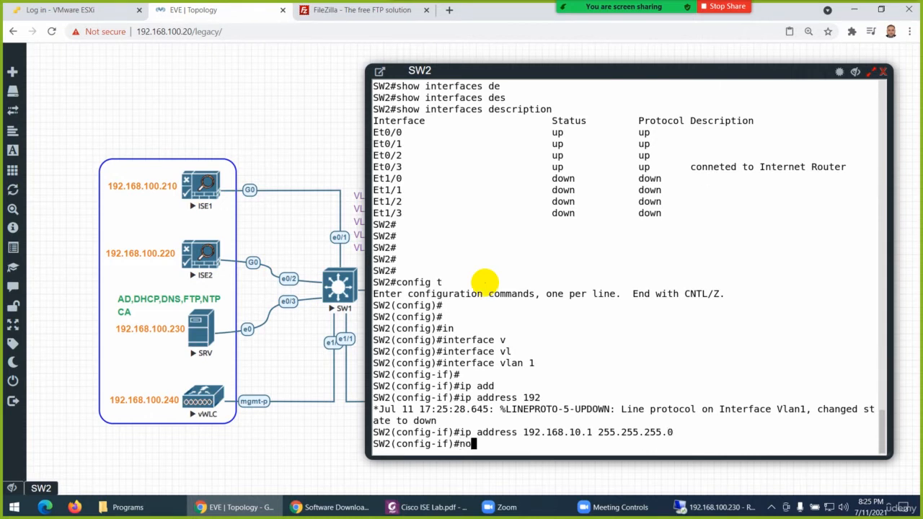
type(" sh")
key("Return")
key("Return")
key("Return")
key("Return")
key("Return")
key("Return")
key("Return")
key("Return")
key("Return")
key("Return")
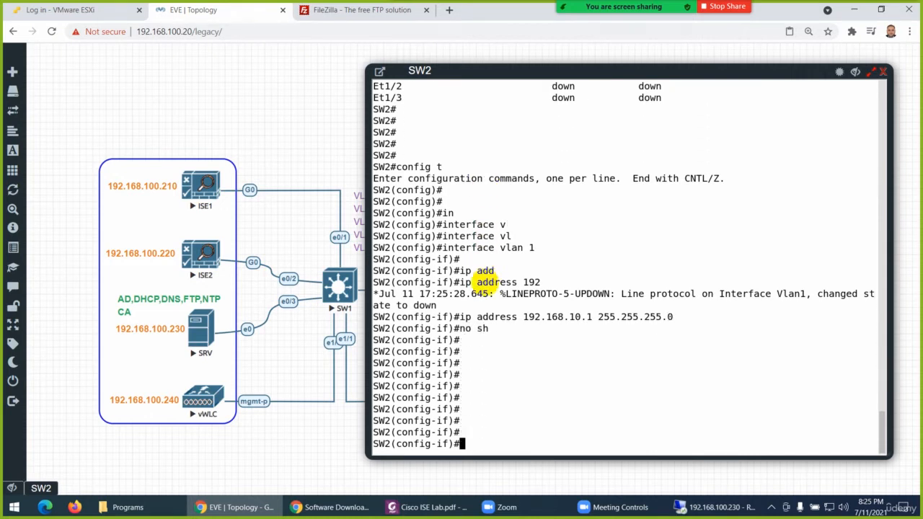
Reopen the VLAN 1 interface and remove its IP address
key("Up")
key("Up")
key("Up")
key("Up")
key("Up")
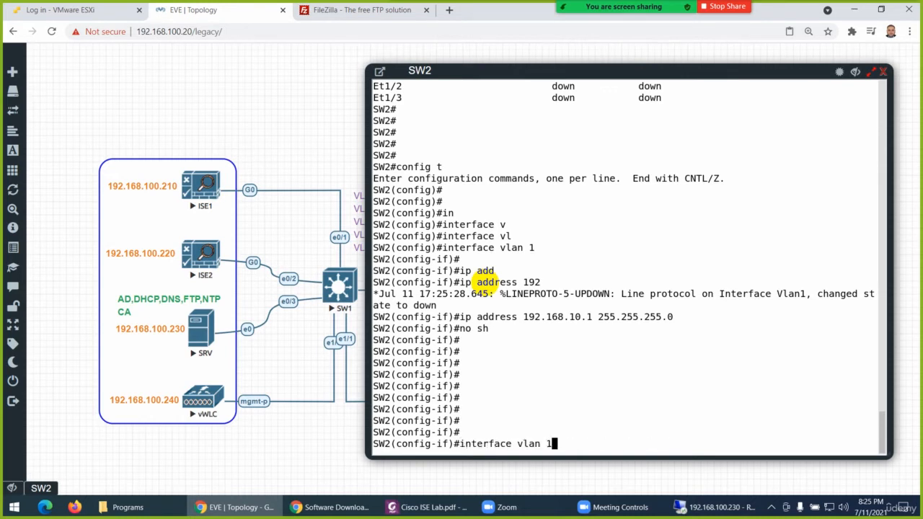
key("BackSpace")
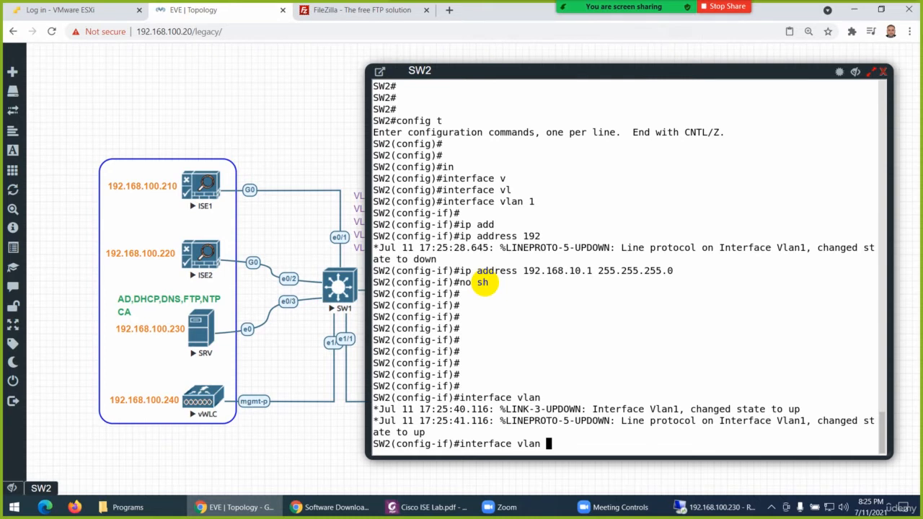
key("Down")
key("Down")
key("Down")
key("Up")
key("Up")
key("Down")
key("Return")
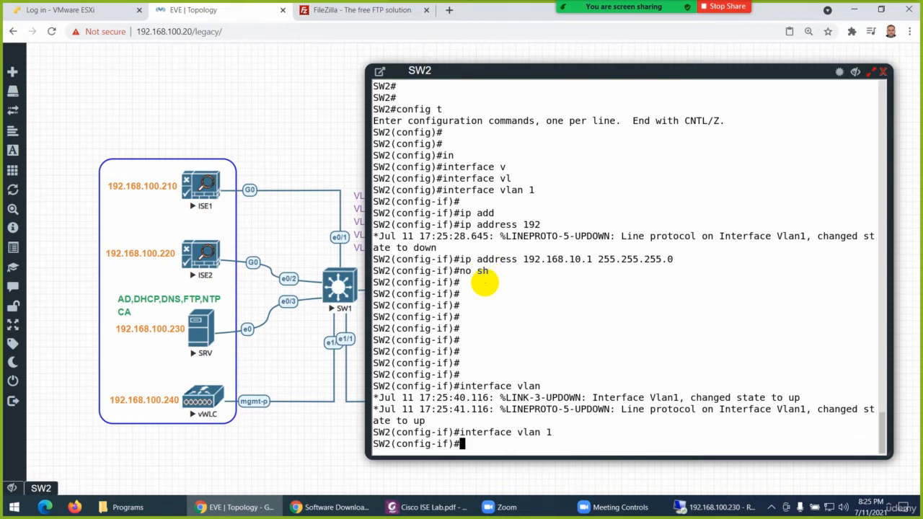
type("no ip add")
key("Return")
key("Return")
key("Return")
key("Return")
key("Return")
key("Return")
key("Return")
key("Return")
key("Return")
key("Return")
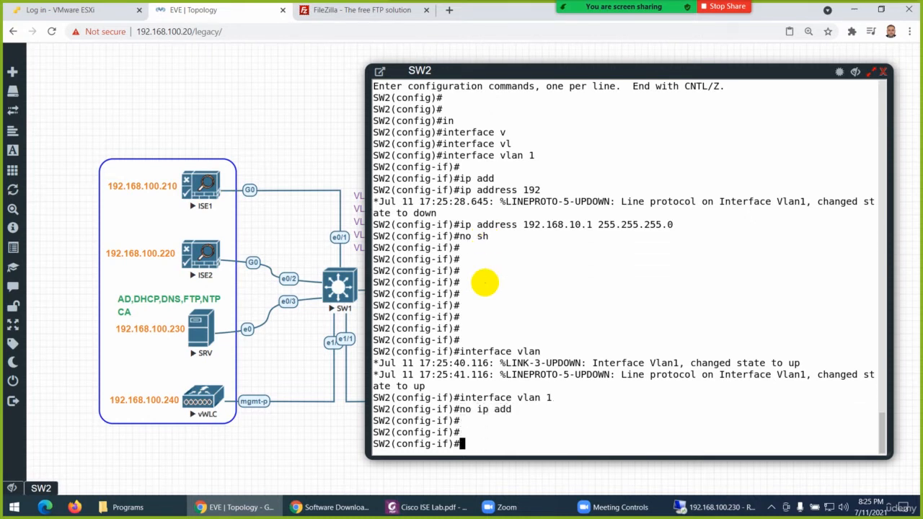
Create the VLAN 10 interface on SW2 and assign it IP address 192.168.10.1 with mask 255.255.255.0
key("Up")
key("Up")
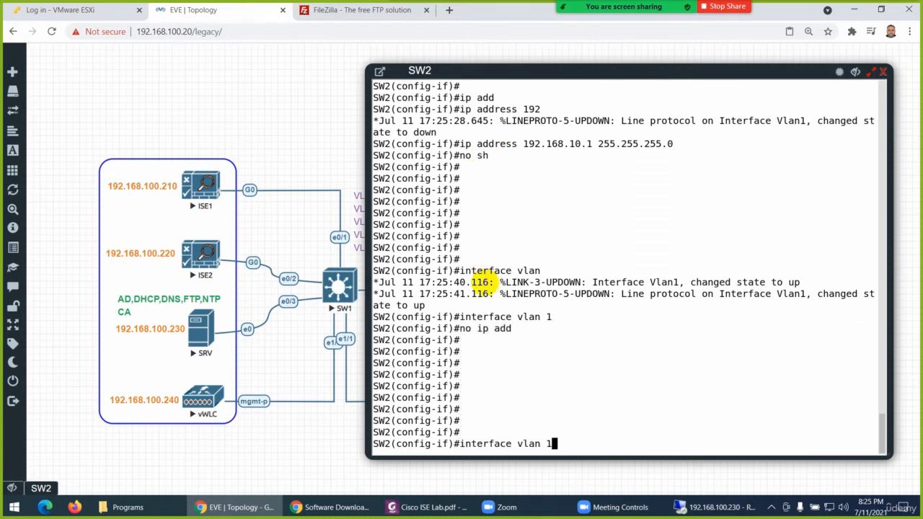
type("0")
key("Return")
key("Up")
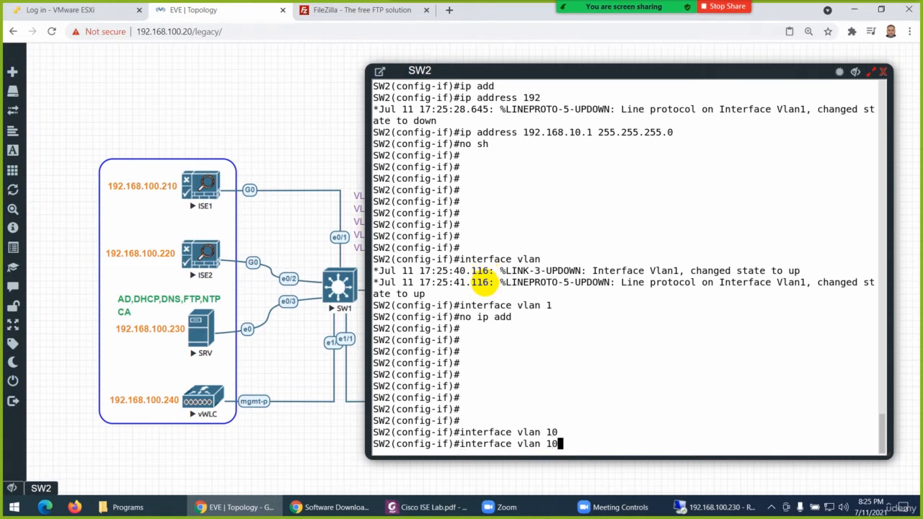
key("Up")
key("Up")
key("Up")
key("Up")
key("Up")
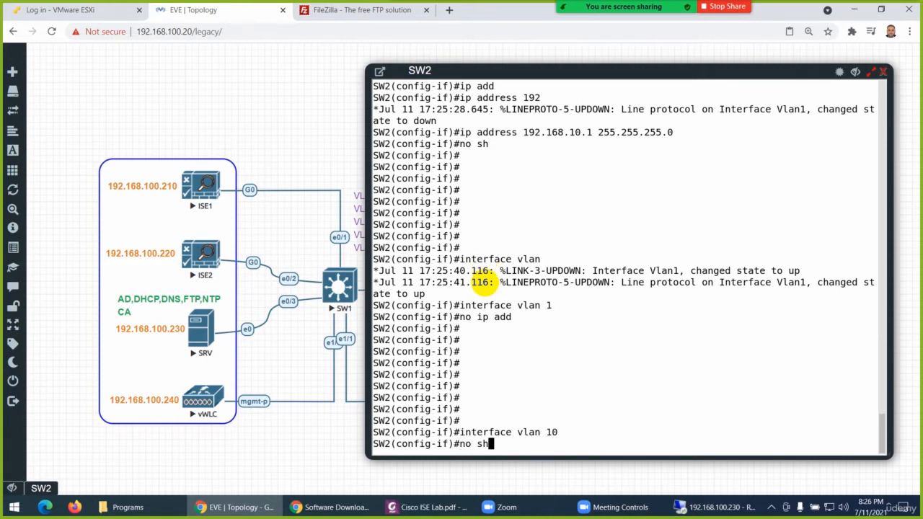
key("Return")
key("Up")
key("Return")
key("Return")
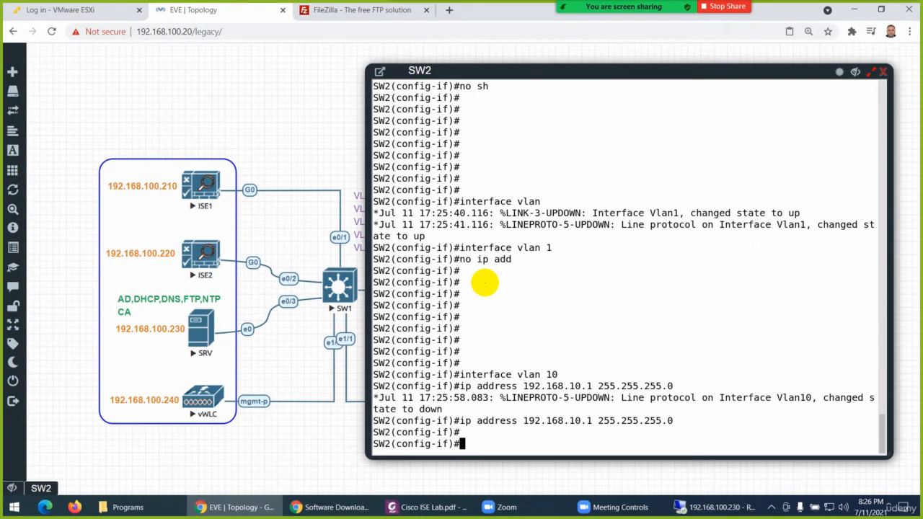
Enable the VLAN 10 interface with no shutdown
type("no sh")
key("Return")
key("Return")
key("Return")
key("Return")
key("Return")
key("Return")
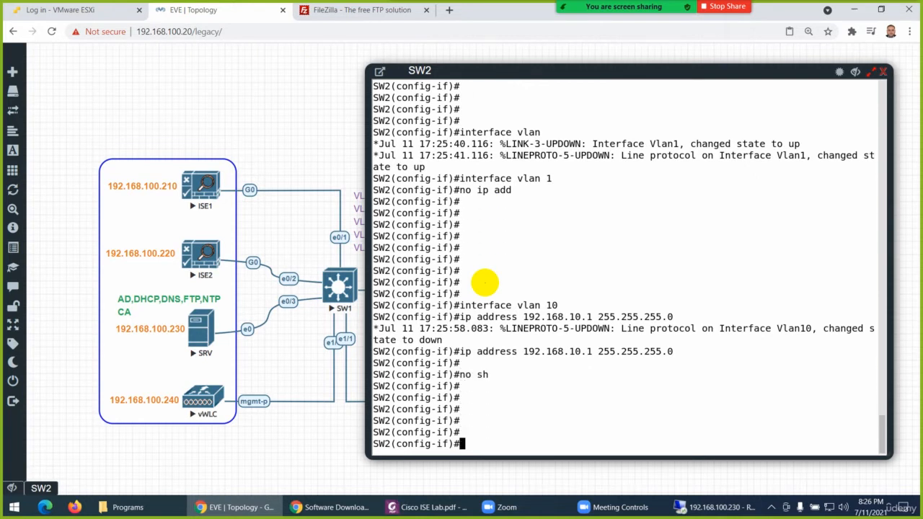
Create the VLAN 20 interface on SW2 and enter its configuration
key("Up")
key("Up")
key("Up")
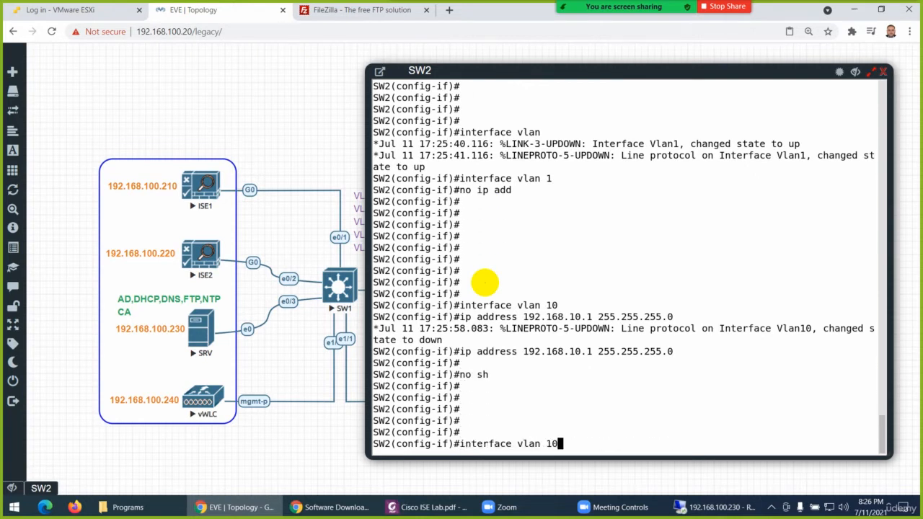
key("BackSpace")
key("BackSpace")
type("20")
key("Return")
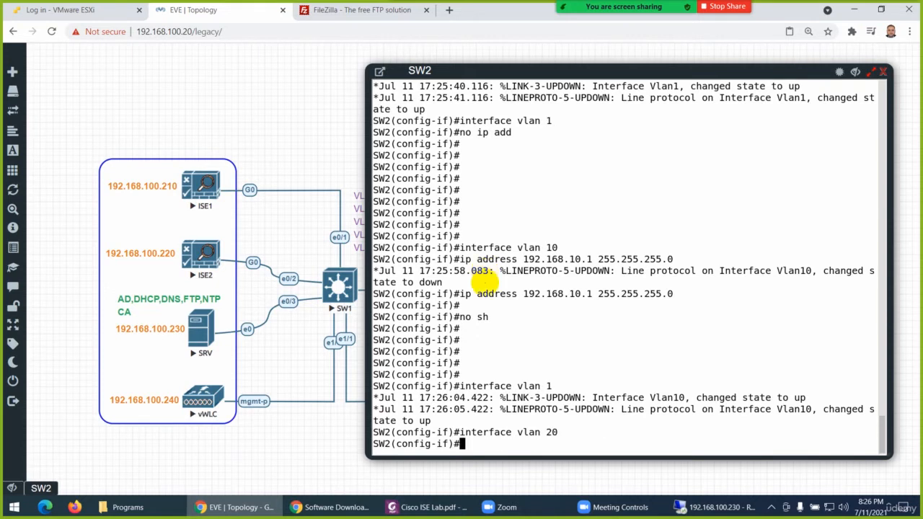
Assign IP address 192.168.20.1 with mask 255.255.255.0 to the VLAN 20 interface
key("Up")
key("Up")
key("Up")
key("Left")
key("Left")
key("Left")
key("Left")
key("Left")
key("Left")
key("Left")
key("Left")
key("Left")
key("Left")
key("Left")
key("Left")
key("Left")
key("Left")
key("Left")
key("Left")
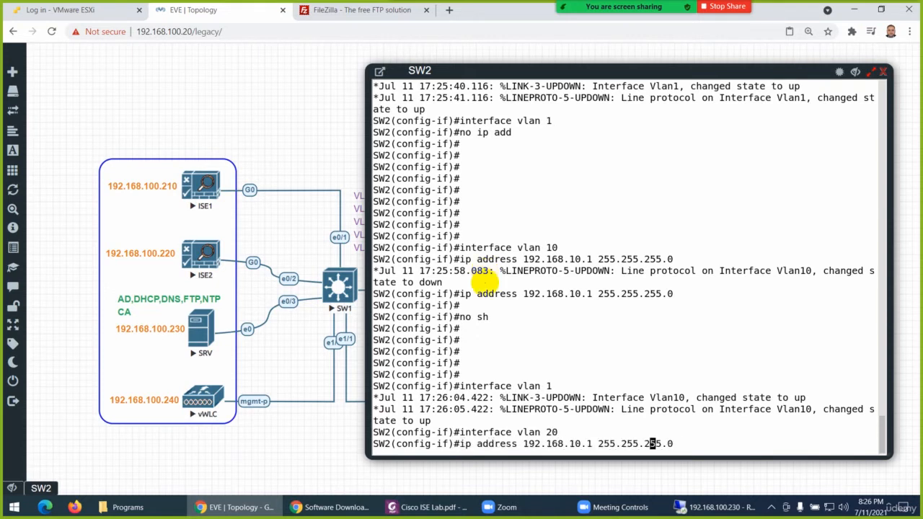
key("BackSpace")
type("2")
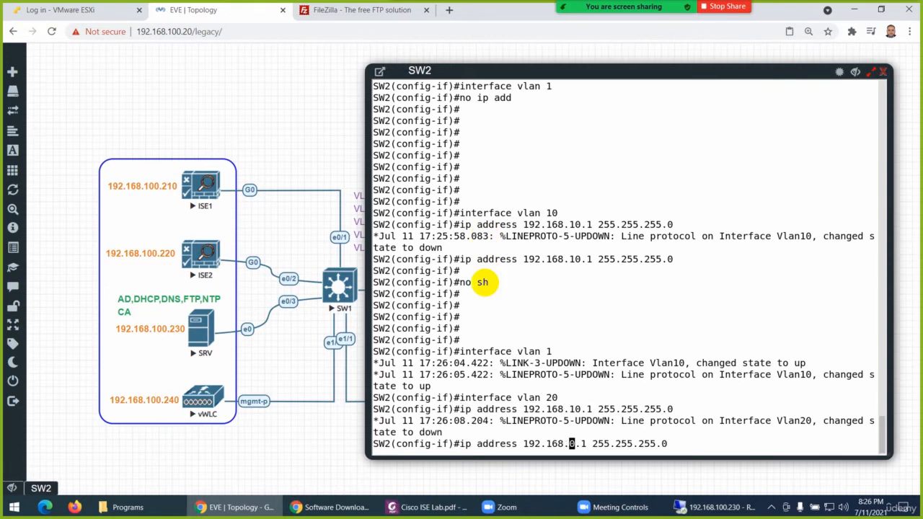
key("Return")
key("Return")
key("Return")
key("Return")
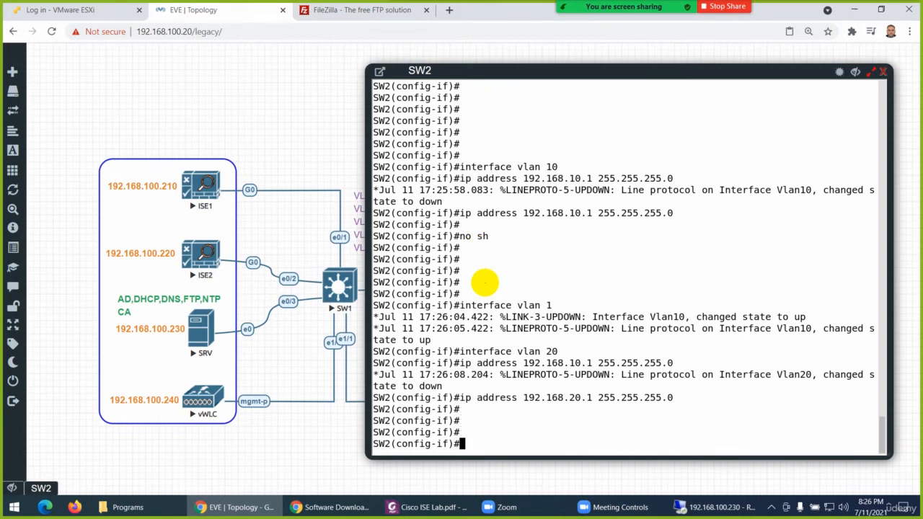
Create the VLAN 30 interface on SW2 and enter its configuration
key("Up")
key("Up")
key("Up")
key("Up")
key("Up")
key("Down")
key("Down")
key("BackSpace")
key("BackSpace")
type("30")
key("Return")
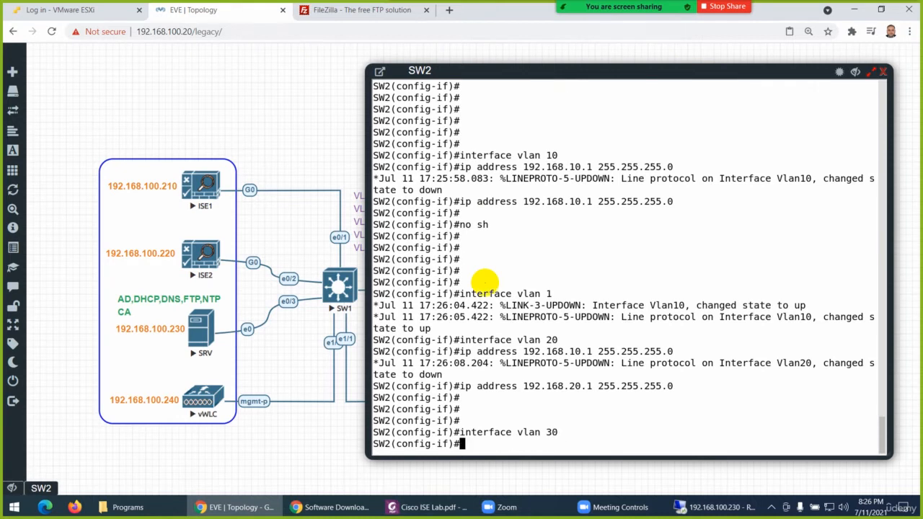
Assign 192.168.30.1 with mask 255.255.255.0 to the VLAN 30 interface and enable it
key("Up")
key("Up")
key("Down")
key("Up")
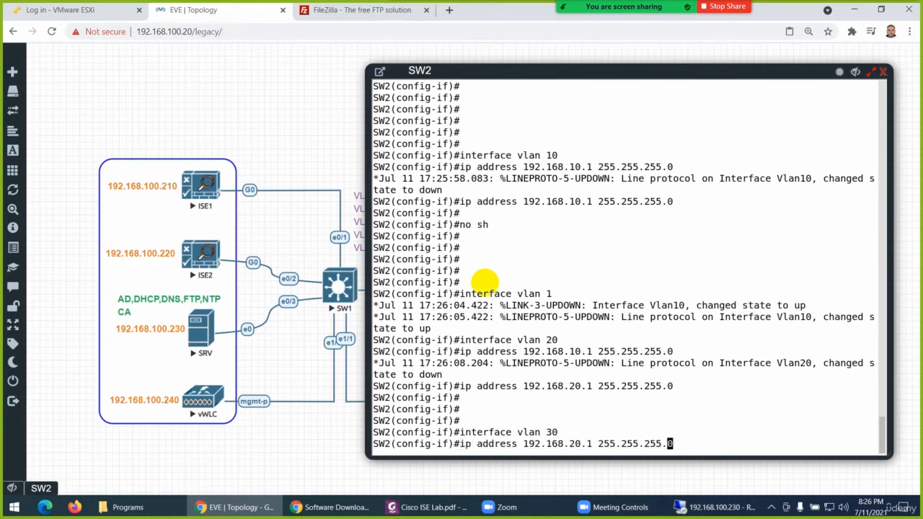
key("Left")
key("Left")
key("Left")
key("Left")
key("Left")
key("Left")
key("Left")
key("Left")
key("Left")
key("Left")
key("Left")
key("Left")
key("Left")
key("Left")
key("Left")
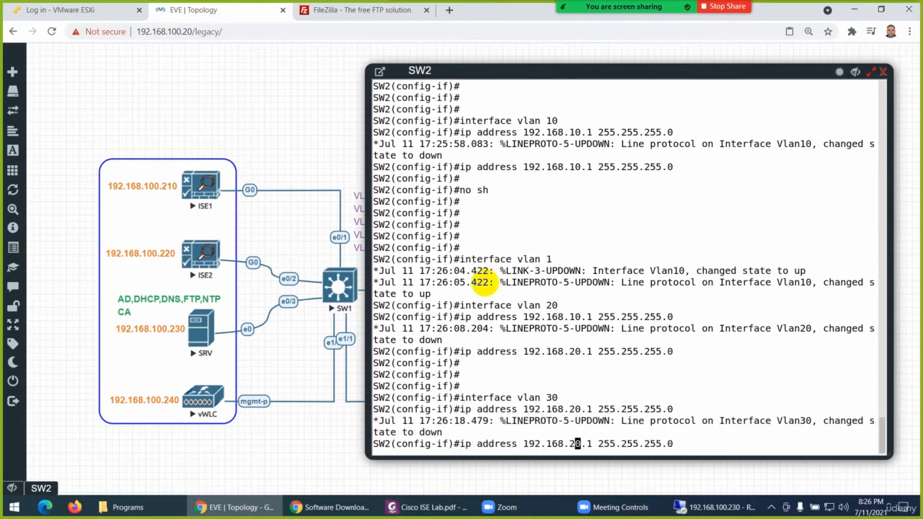
key("BackSpace")
type("3")
key("Return")
type("no sh")
key("Return")
key("Return")
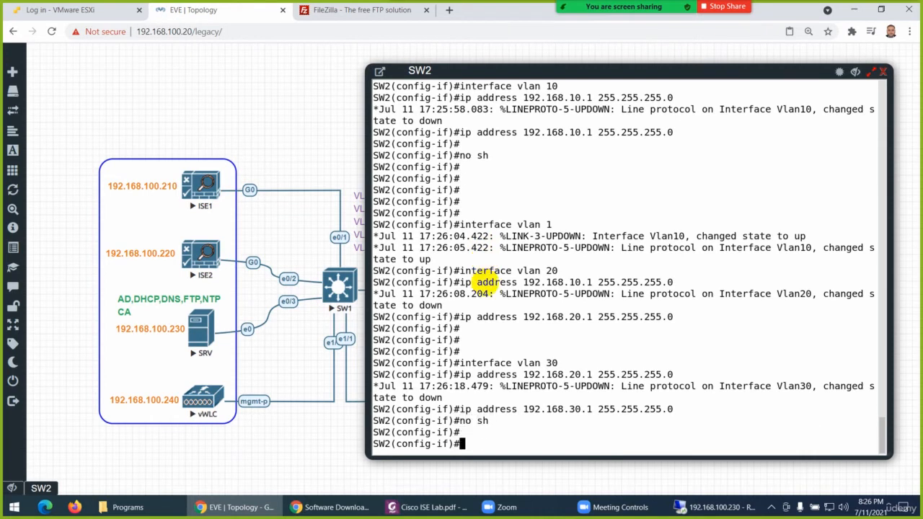
key("Return")
Create the VLAN 40 interface on SW2 and enter its configuration
key("Up")
key("Up")
key("Up")
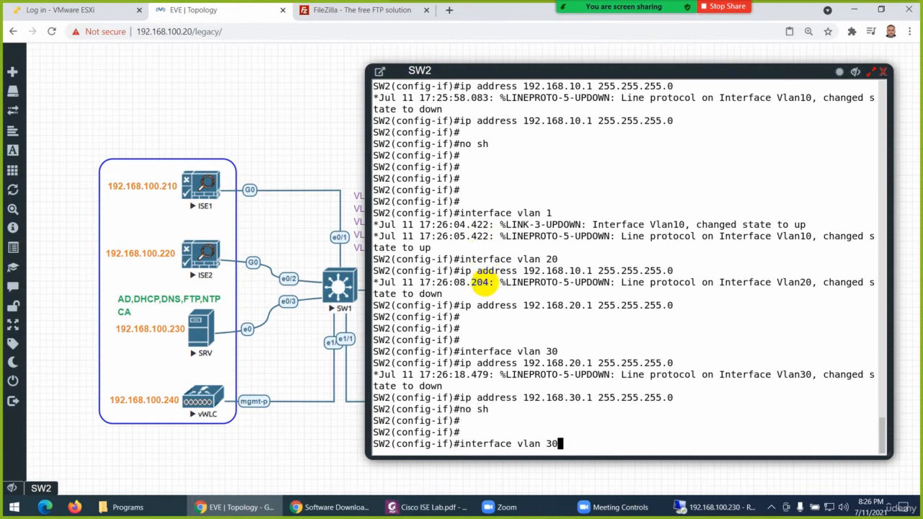
type("40")
key("Return")
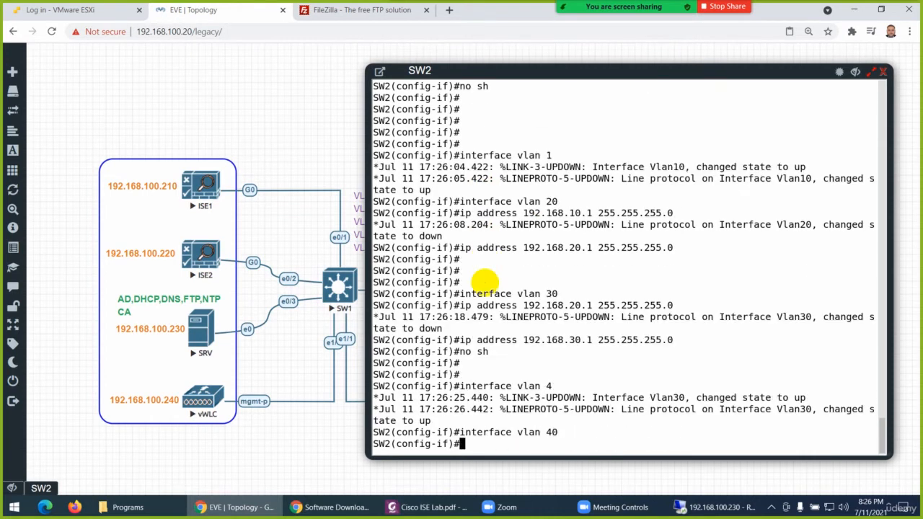
Assign 192.168.40.1 with mask 255.255.255.0 to the VLAN 40 interface and enable it
key("Up")
key("Up")
key("Up")
key("Left")
key("Left")
key("Left")
key("Left")
key("Left")
key("Left")
key("Left")
key("Left")
key("Left")
key("Left")
key("Left")
key("Left")
key("Left")
key("Left")
key("Left")
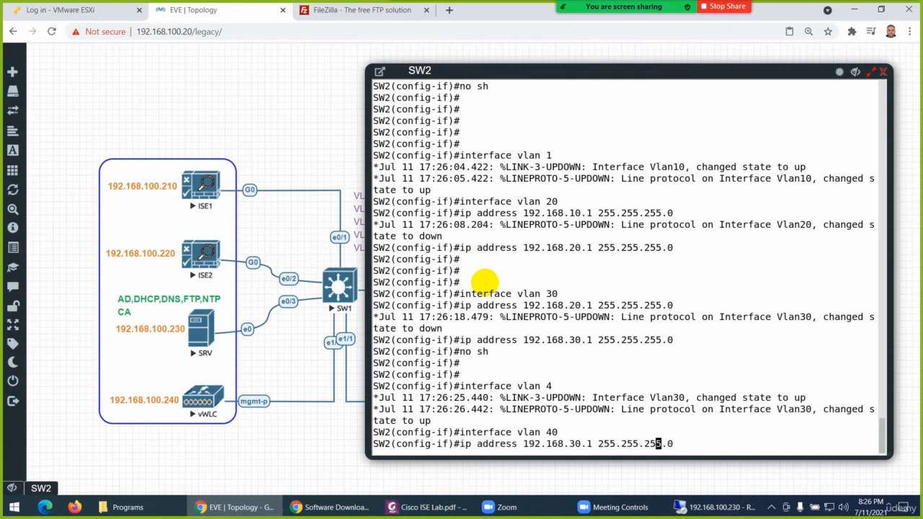
key("BackSpace")
type("4")
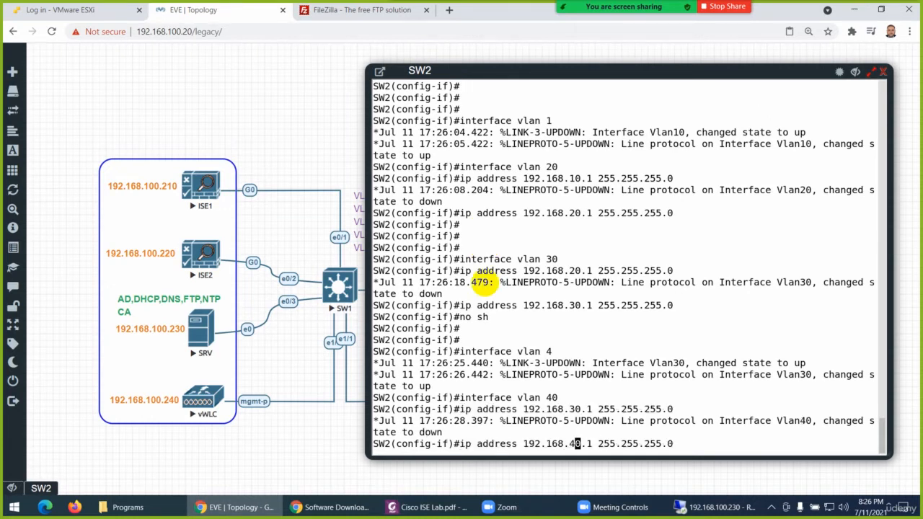
key("Return")
type("no sh")
key("Return")
key("Return")
key("Return")
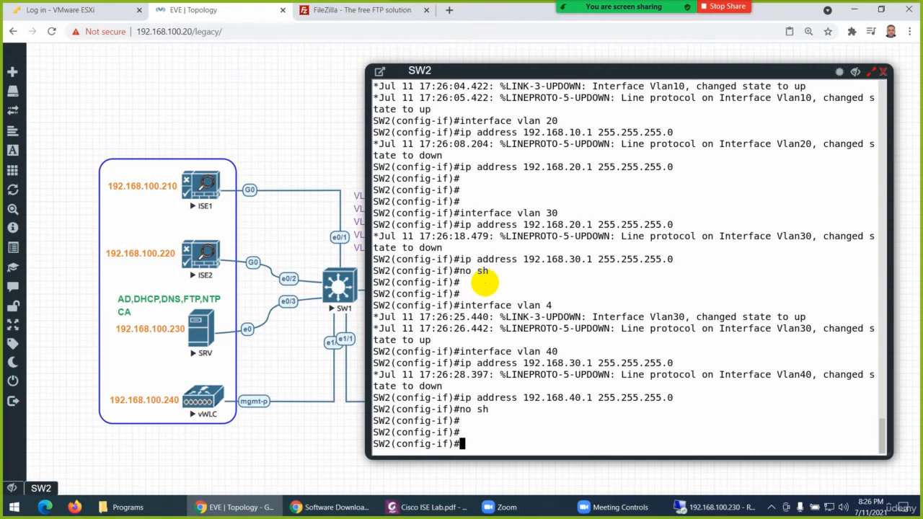
Create the VLAN 100 interface on SW2 and enter its configuration
key("Up")
key("Up")
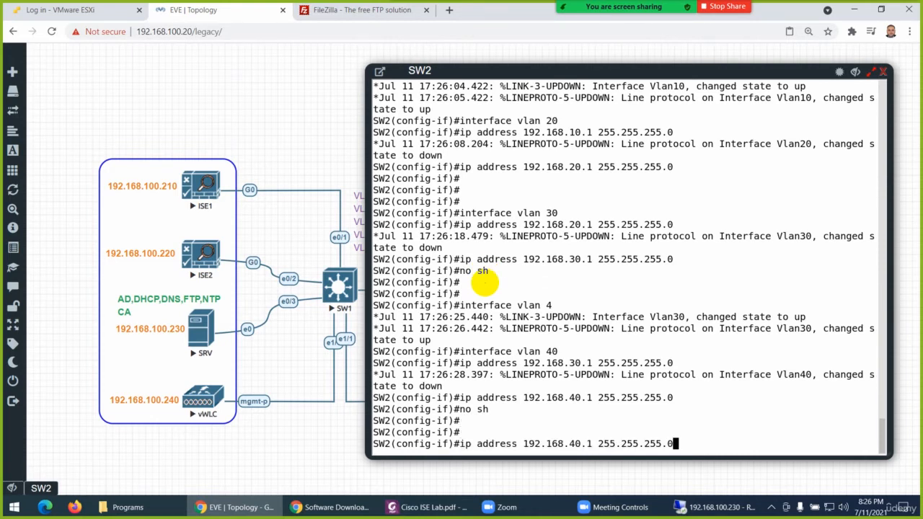
key("Up")
key("Up")
type("1")
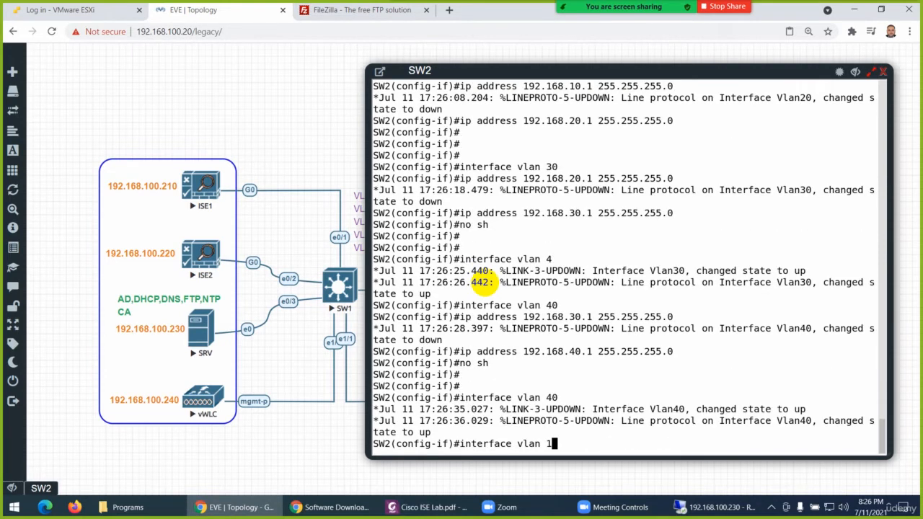
type("00")
key("Return")
Assign 192.168.100.254 with mask 255.255.255.0 to the VLAN 100 interface and enable it
key("Up")
key("Up")
key("Up")
key("Up")
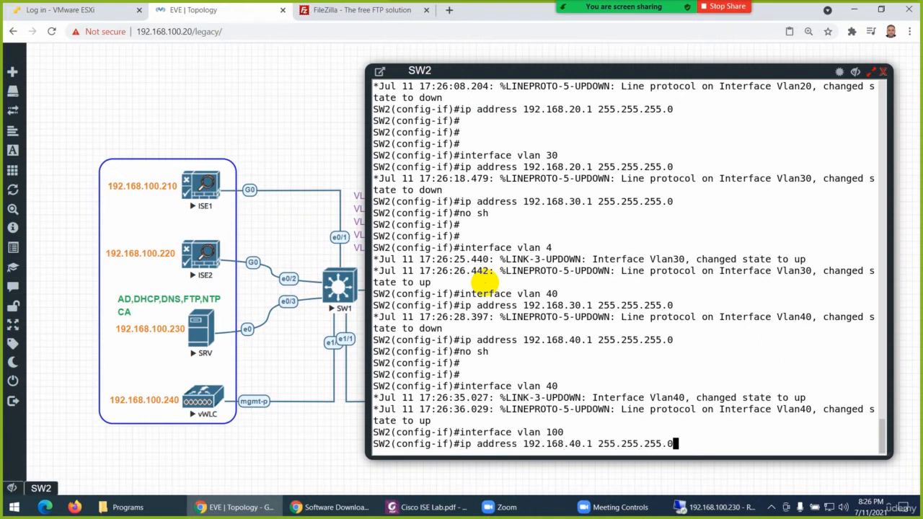
key("Left")
key("Left")
key("Left")
key("Left")
key("Left")
key("Left")
key("Left")
key("Left")
key("Left")
key("Left")
key("Left")
key("Left")
key("Left")
key("Left")
key("Left")
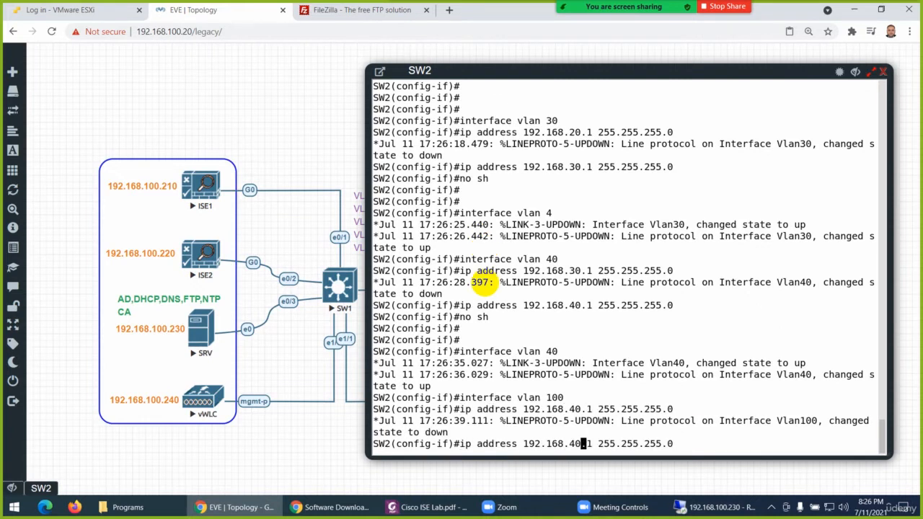
key("BackSpace")
type("10")
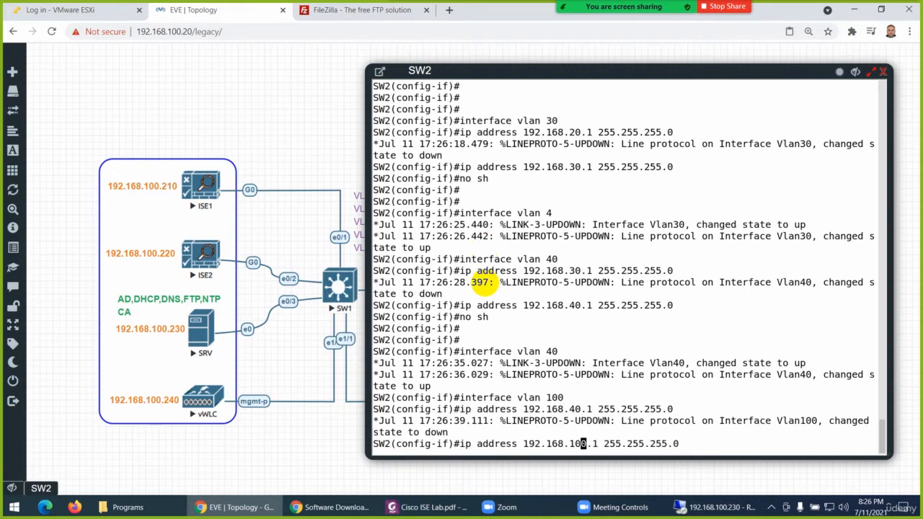
key("BackSpace")
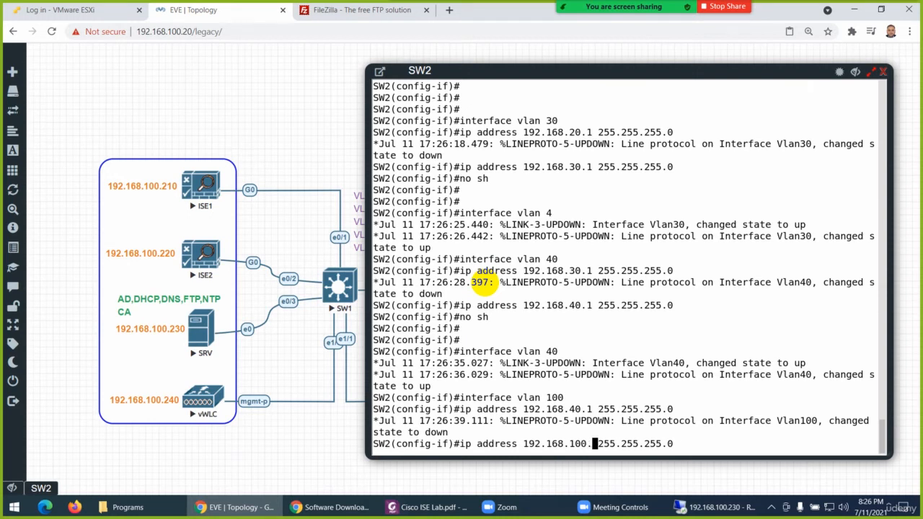
type("254")
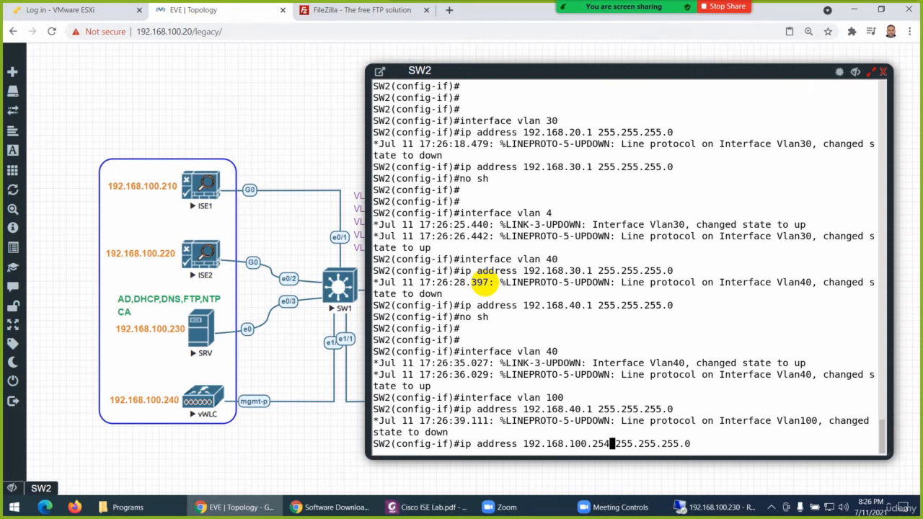
key("Return")
type("no sh")
key("Return")
key("Return")
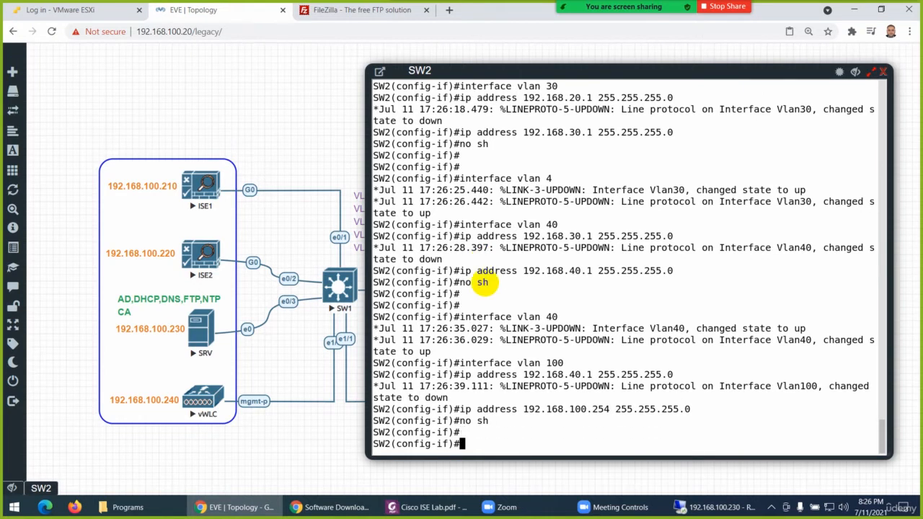
key("Return")
key("Return")
key("Return")
key("Return")
key("Return")
key("Return")
key("Return")
key("Return")
key("Return")
key("Return")
key("Return")
key("Return")
key("Return")
key("Return")
key("Return")
key("Return")
key("Return")
key("Return")
key("Return")
key("Return")
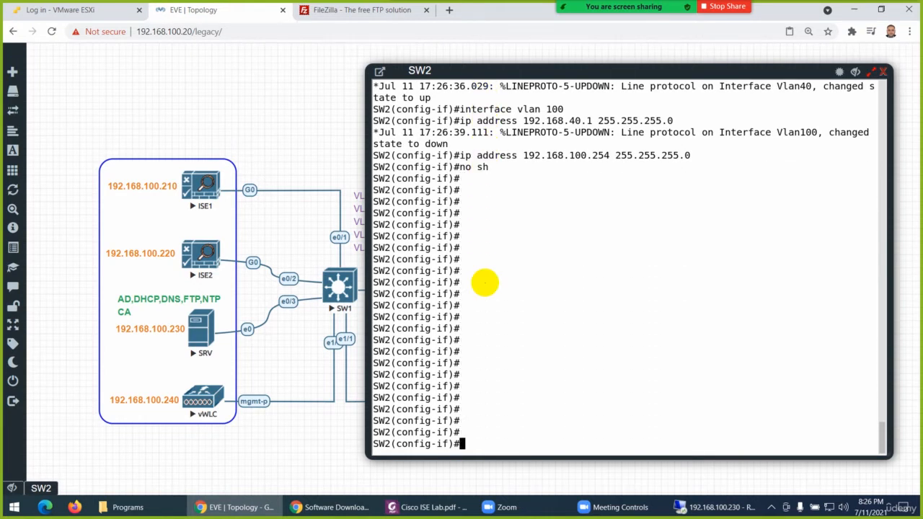
Leave configuration mode on SW2 and save the running configuration with wr
key("ctrl+z")
key("Return")
key("Return")
key("Return")
key("Return")
key("Return")
key("Return")
key("Return")
key("Return")
key("Return")
key("Return")
key("Return")
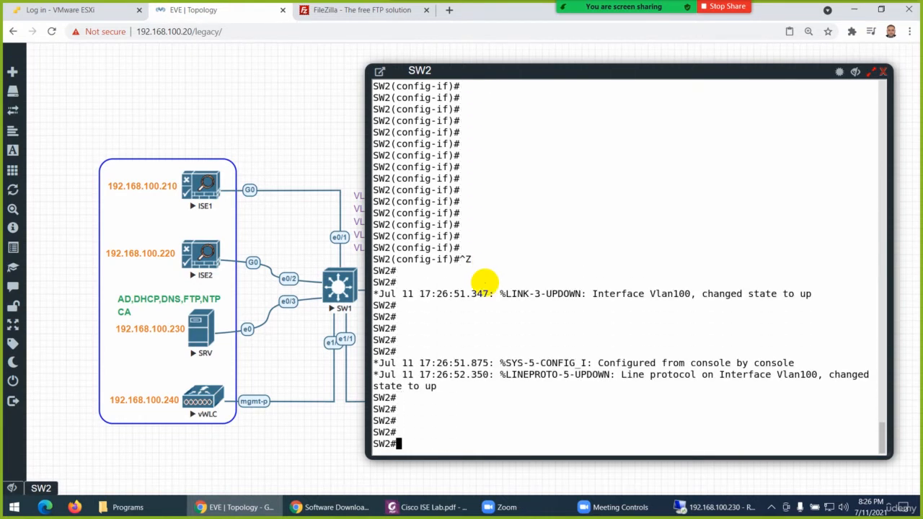
key("Return")
key("Return")
key("Return")
key("Return")
key("Return")
key("Return")
key("Return")
key("Return")
key("Return")
key("Return")
key("Return")
type("wr")
key("Return")
Display the brief IP status of all SW2 interfaces with show ip int br
key("Return")
key("Return")
key("Return")
key("Return")
key("Return")
key("Return")
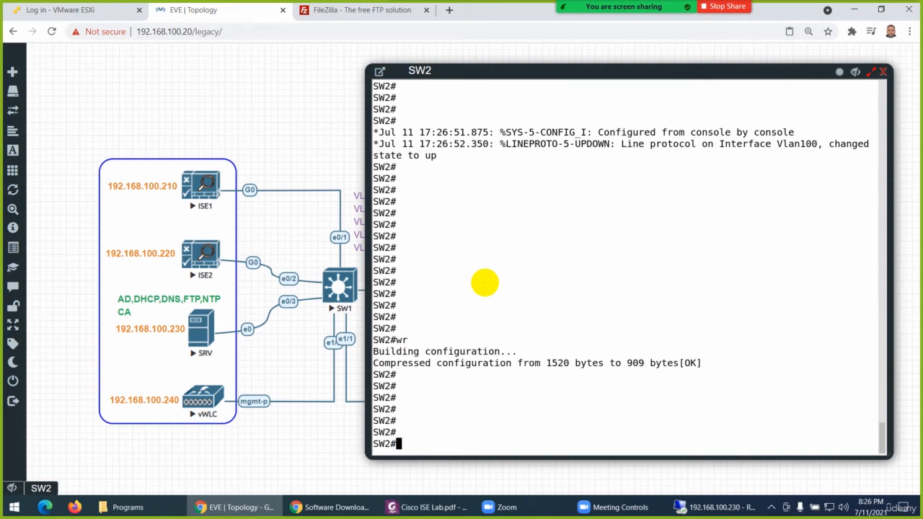
type("show runip int br")
key("Return")
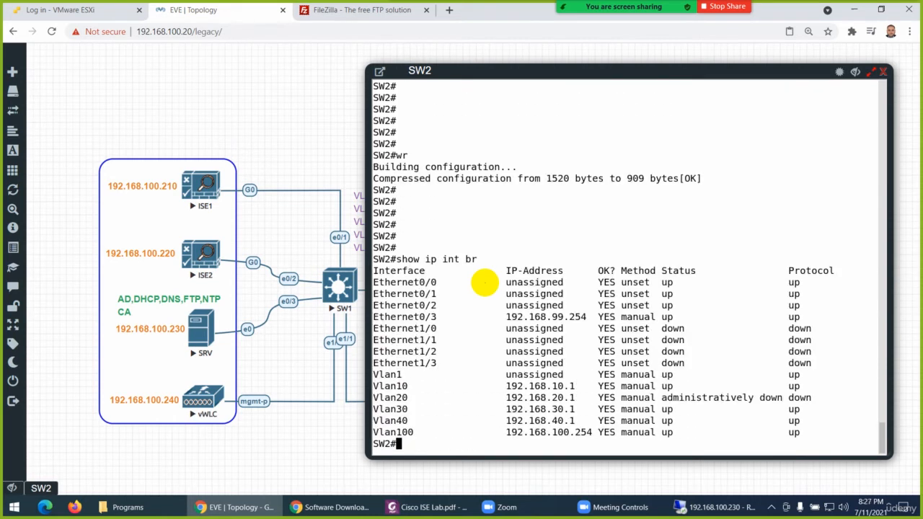
key("Return")
key("Return")
key("Return")
key("Return")
key("Return")
key("Return")
key("Return")
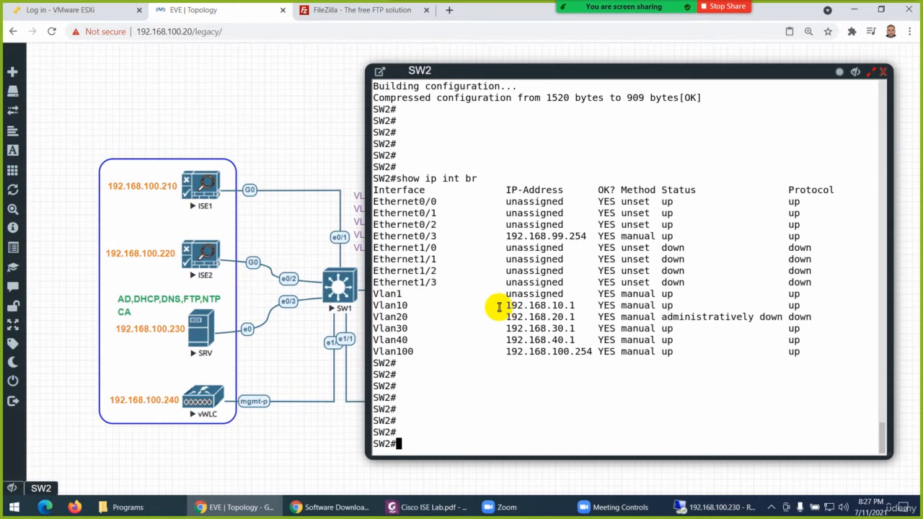
Check the IP addresses listed for the VLAN interfaces and the Ethernet0/3 uplink
left_click_drag(507, 306, 570, 305)
left_click_drag(503, 319, 567, 326)
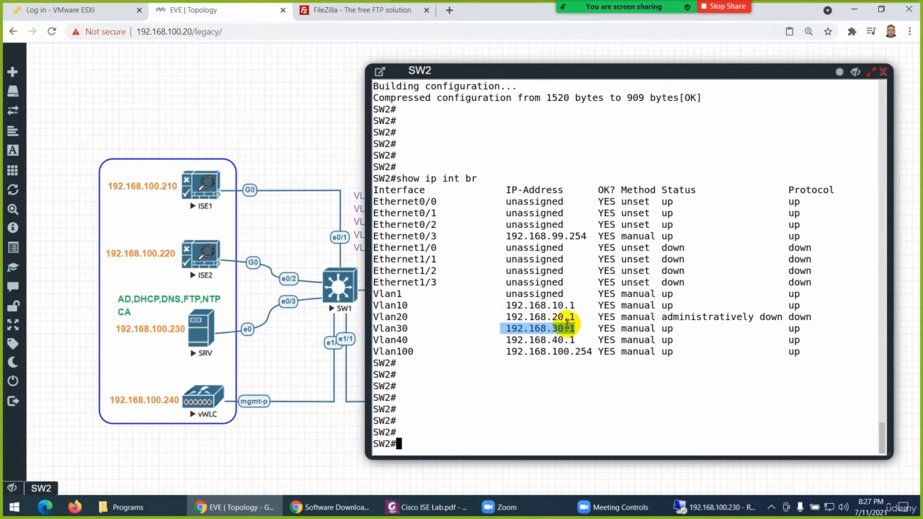
left_click_drag(504, 338, 575, 339)
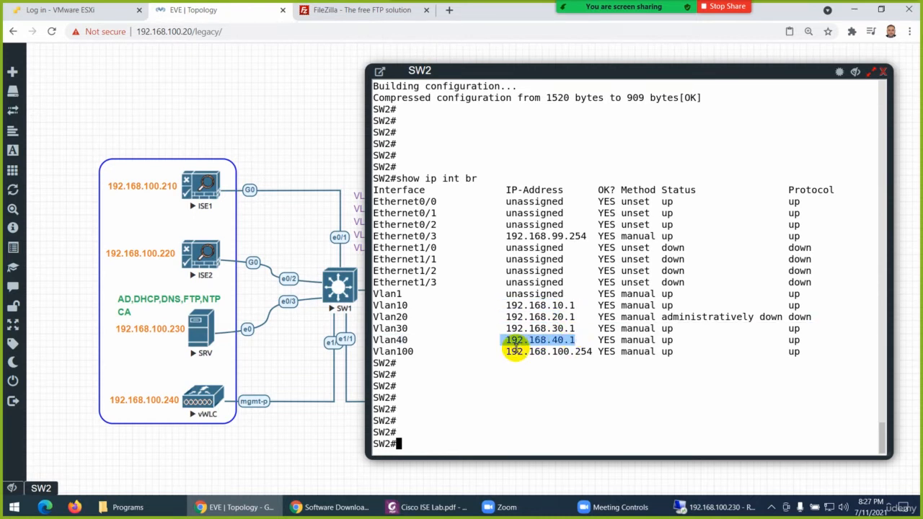
left_click_drag(501, 352, 591, 352)
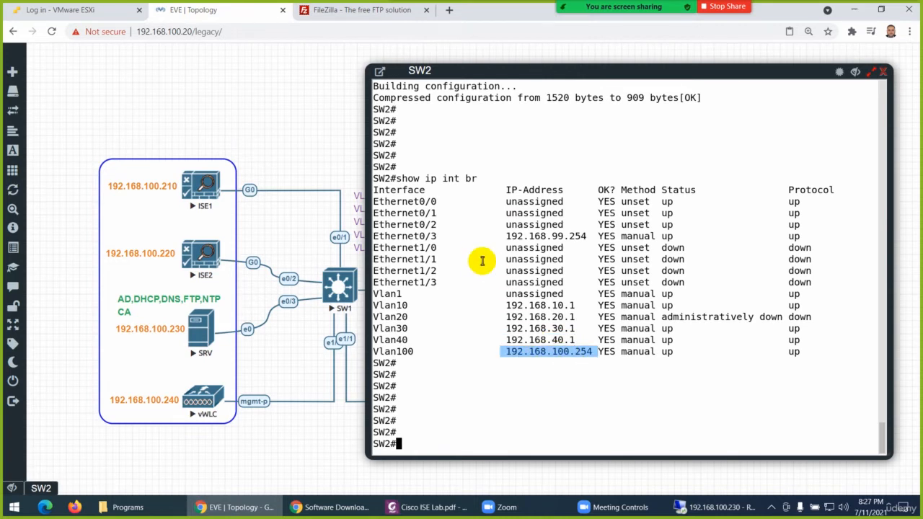
left_click_drag(439, 237, 409, 236)
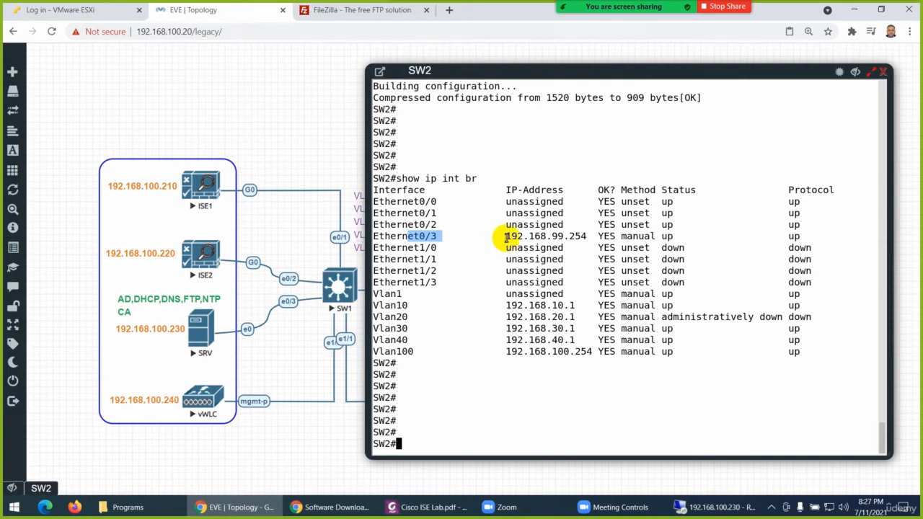
left_click_drag(508, 237, 759, 236)
left_click_drag(570, 245, 510, 248)
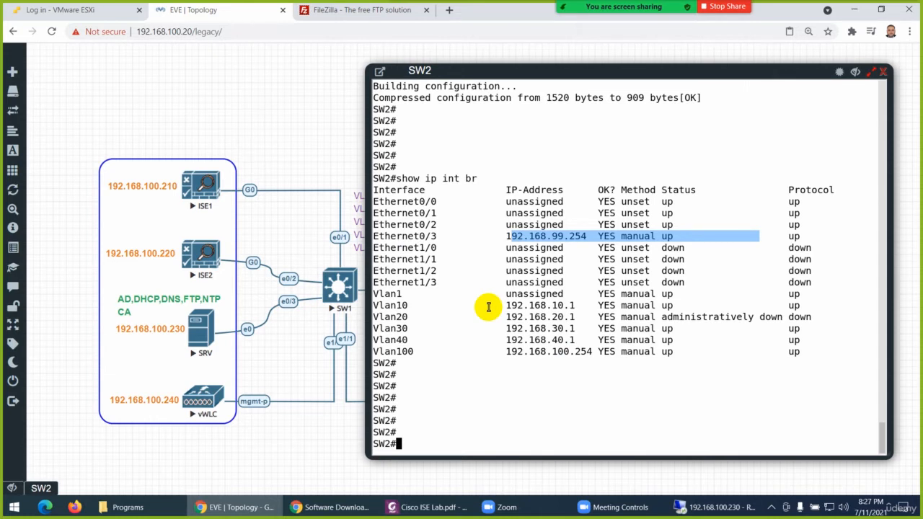
Display the ip route section of SW2's running configuration
type("show run")
key("Tab")
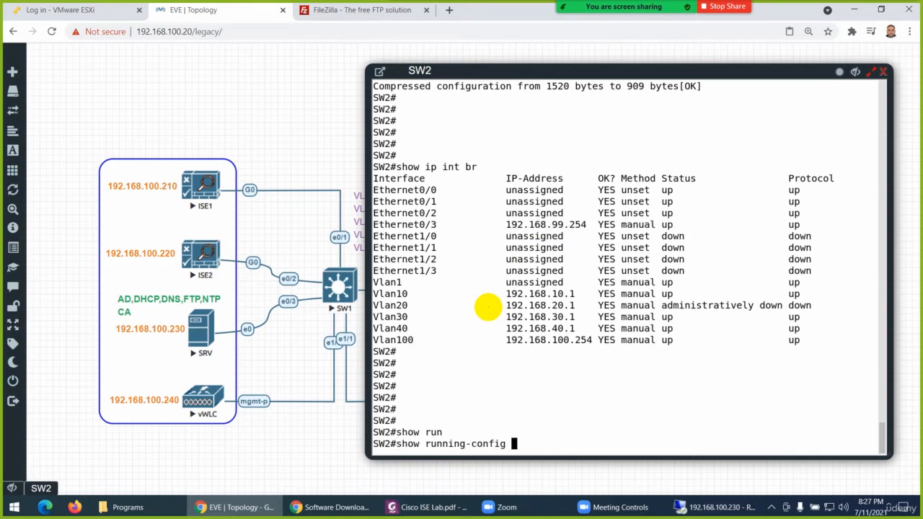
type("| sec ip route")
key("Return")
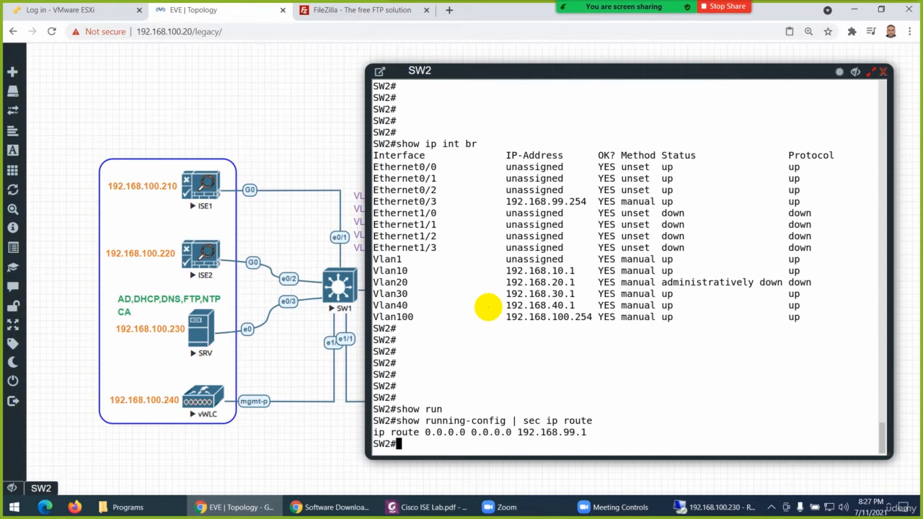
Display the name-server setting in SW2's running configuration by filtering the section on "ip nam"
key("Up")
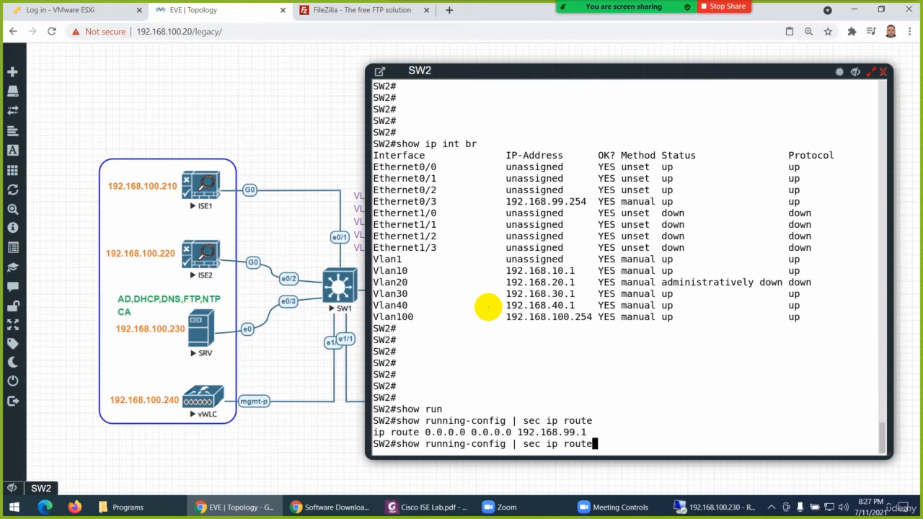
key("BackSpace")
key("BackSpace")
key("BackSpace")
key("BackSpace")
key("BackSpace")
type("nam")
key("Return")
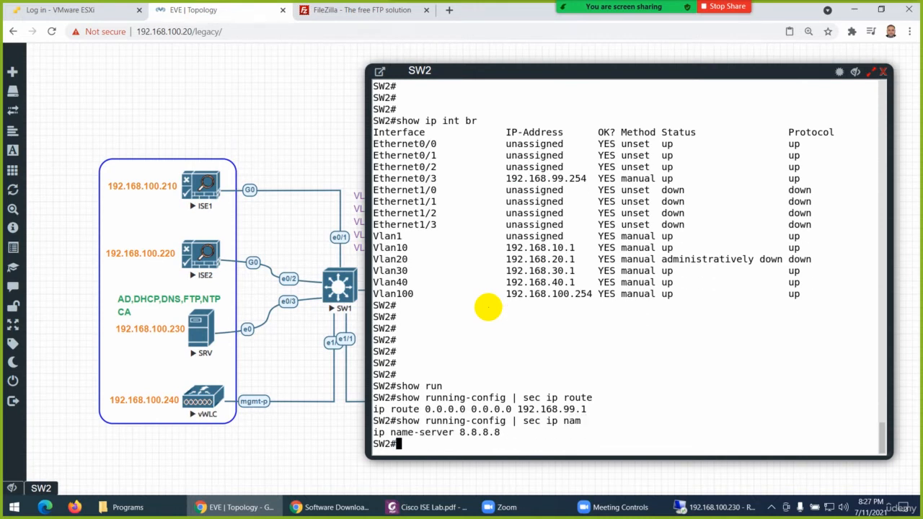
key("Up")
key("BackSpace")
key("BackSpace")
key("BackSpace")
key("BackSpace")
key("BackSpace")
key("BackSpace")
key("BackSpace")
key("BackSpace")
key("BackSpace")
key("BackSpace")
key("BackSpace")
key("BackSpace")
key("BackSpace")
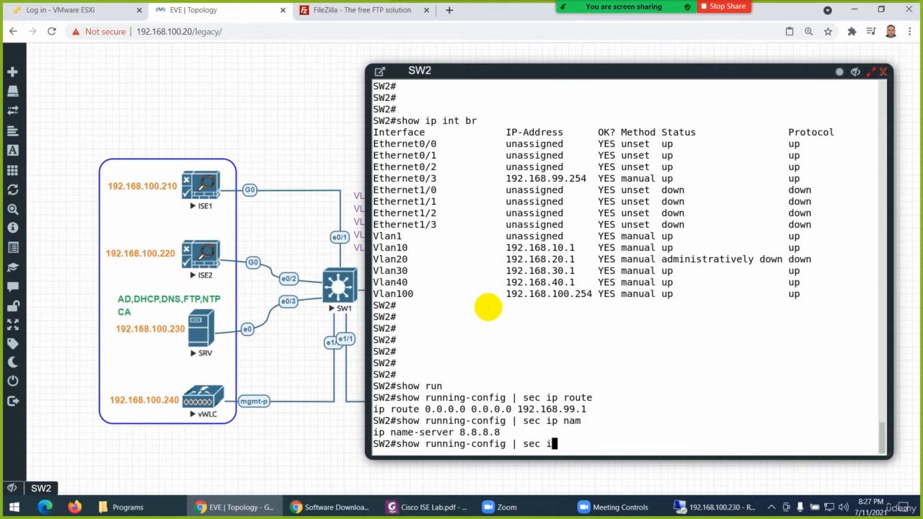
key("BackSpace")
key("BackSpace")
key("BackSpace")
key("BackSpace")
key("BackSpace")
key("BackSpace")
key("BackSpace")
key("BackSpace")
key("BackSpace")
key("BackSpace")
key("BackSpace")
key("BackSpace")
key("BackSpace")
key("BackSpace")
key("BackSpace")
key("BackSpace")
key("BackSpace")
key("BackSpace")
key("BackSpace")
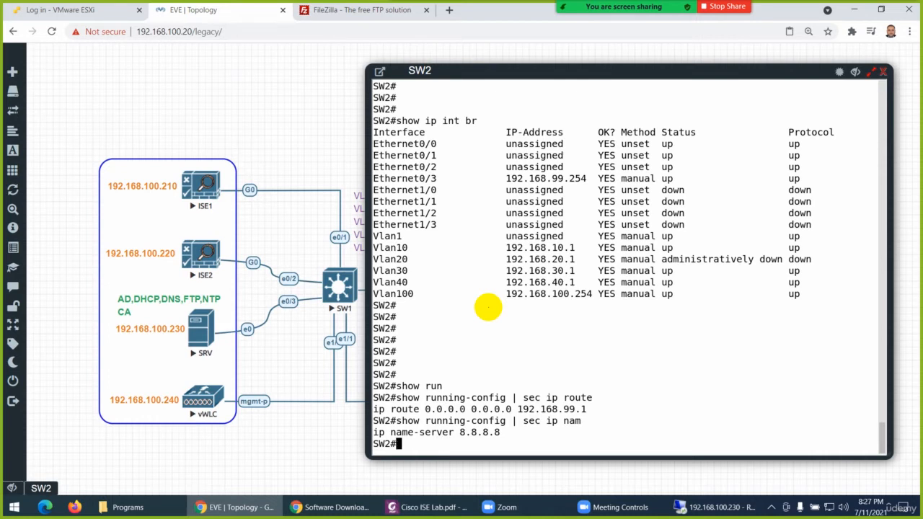
key("Return")
key("Return")
key("Return")
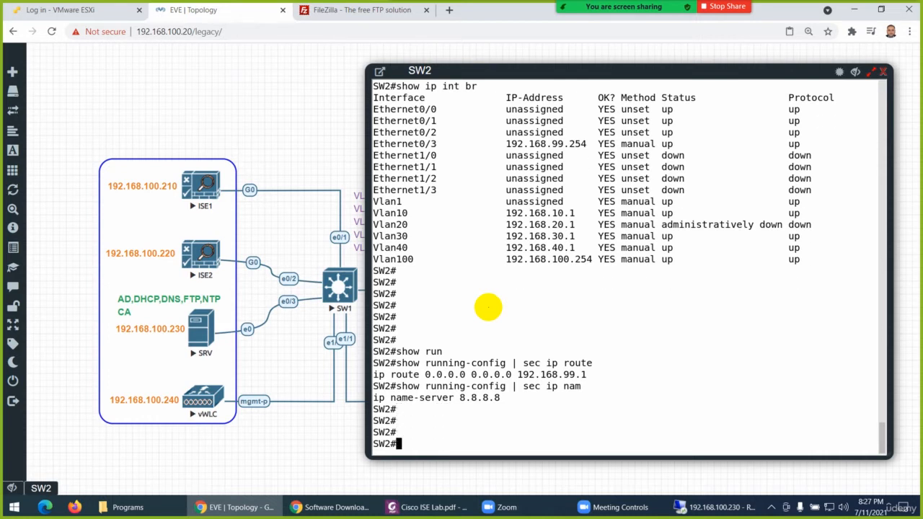
Display the running configuration of SW2's VLAN 10 interface
type("show run")
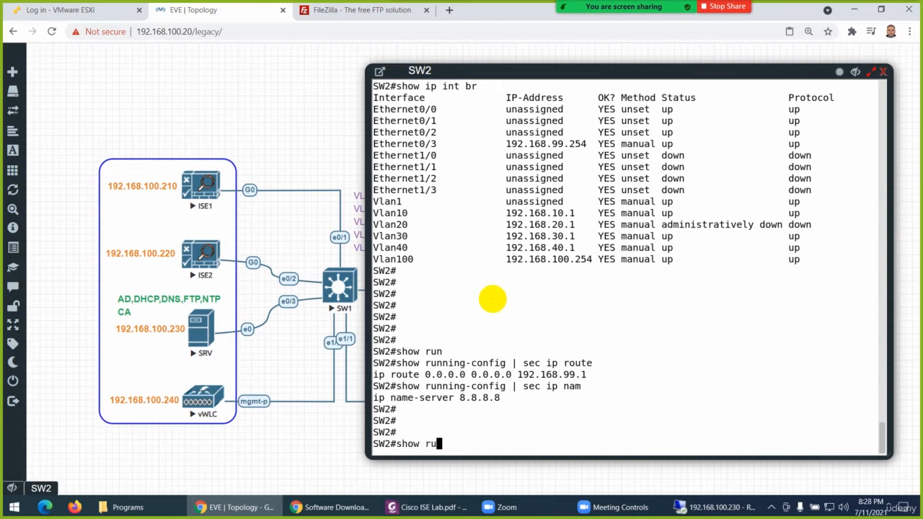
key("Tab")
type("in")
key("Tab")
type("vl")
key("Tab")
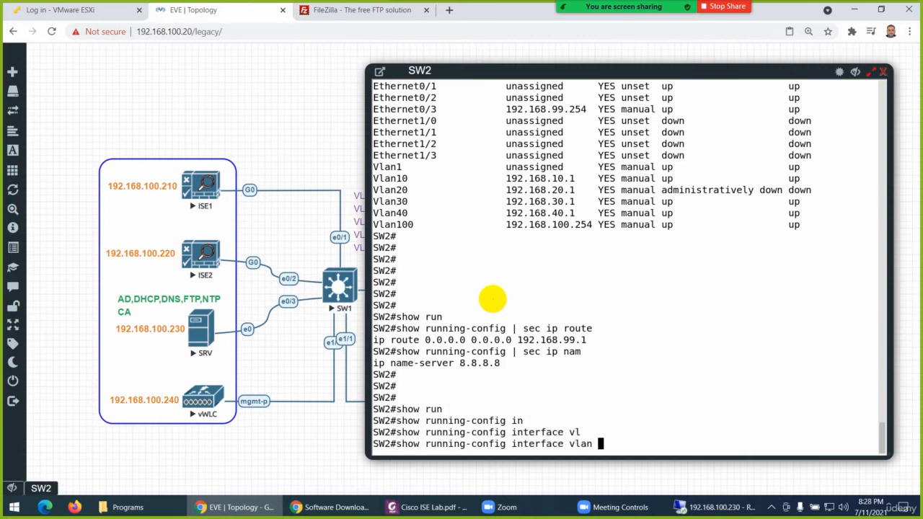
type("10")
key("Return")
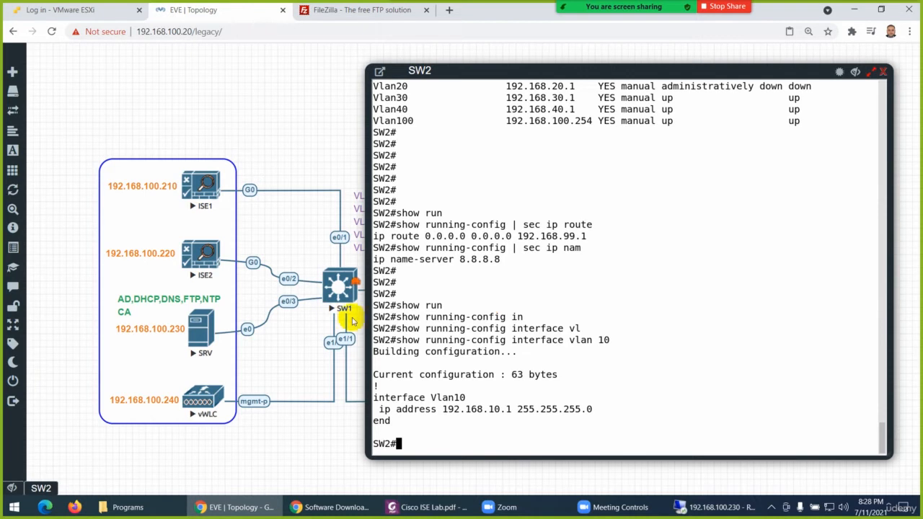
Hide the SW2 console and start the PC1 node in the topology
left_click(856, 72)
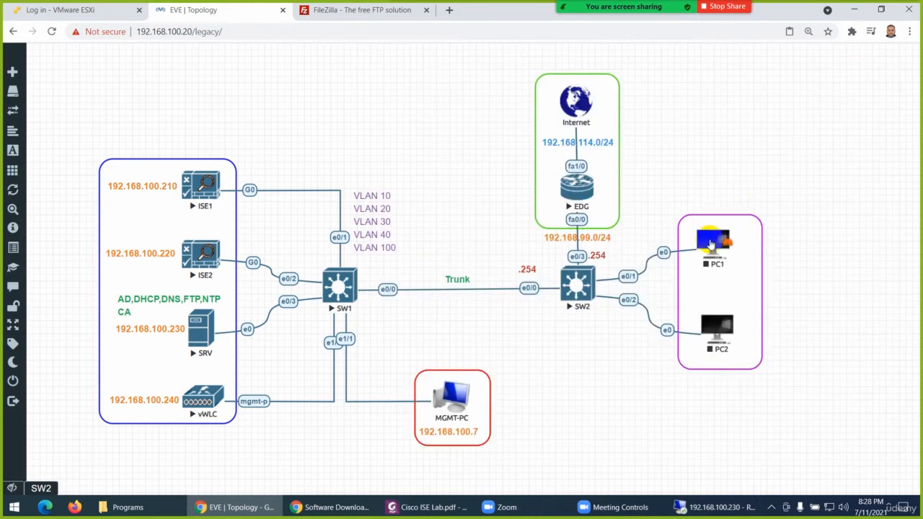
right_click(718, 242)
left_click(743, 257)
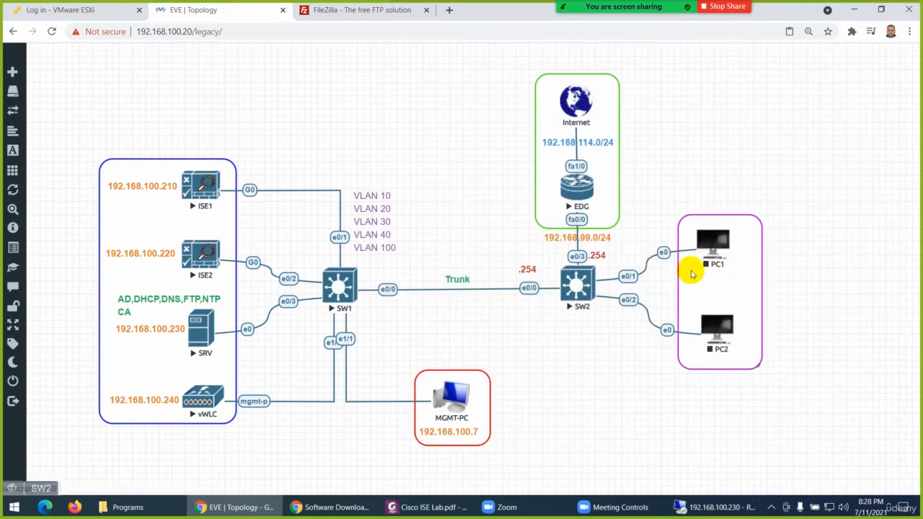
left_click(585, 285)
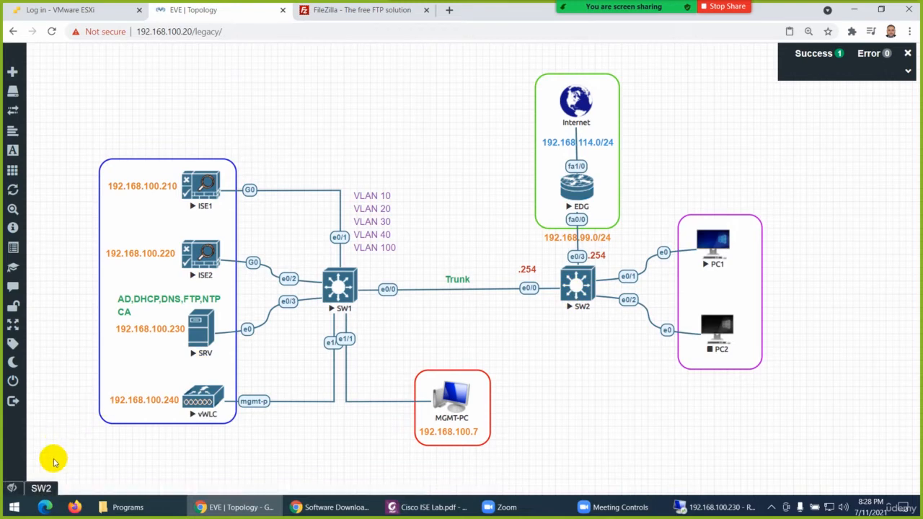
Bring back the SW2 console and enter global configuration mode with config t
left_click(39, 484)
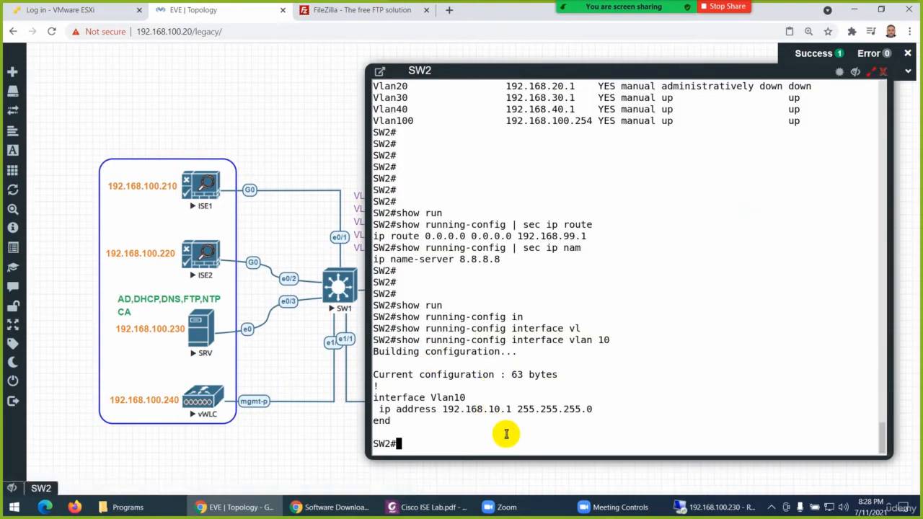
type("ocnfig")
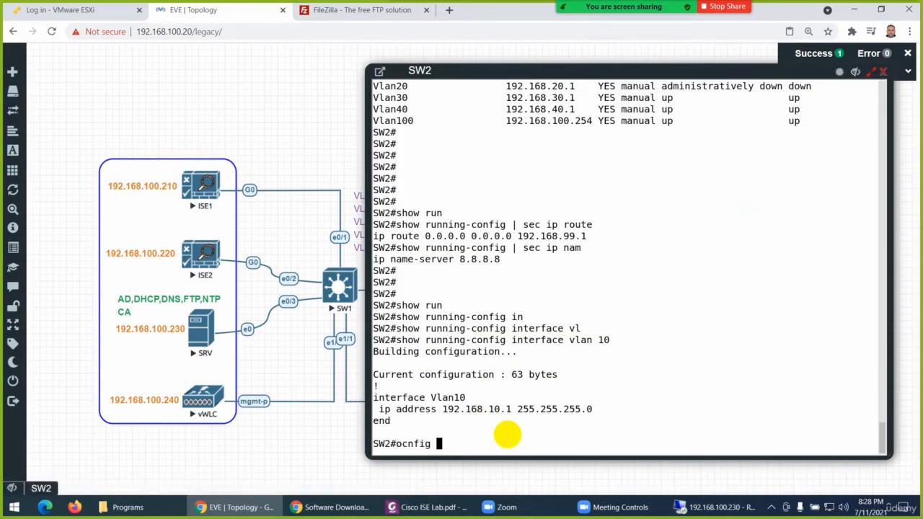
key("BackSpace")
key("BackSpace")
key("BackSpace")
key("BackSpace")
type("config t")
key("Return")
key("Return")
key("Return")
Enter the configuration of the existing VLAN 10 interface on SW2
type("in")
key("Tab")
type("vl")
key("Tab")
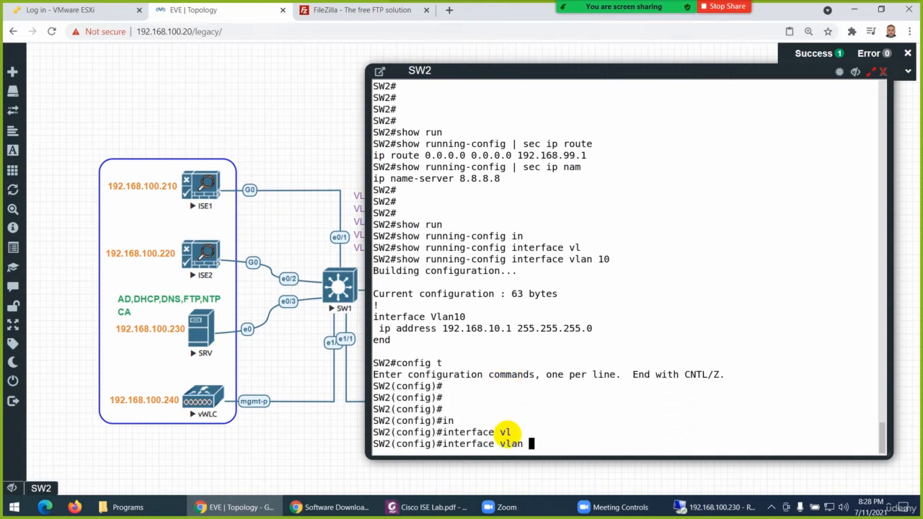
type("10")
key("Return")
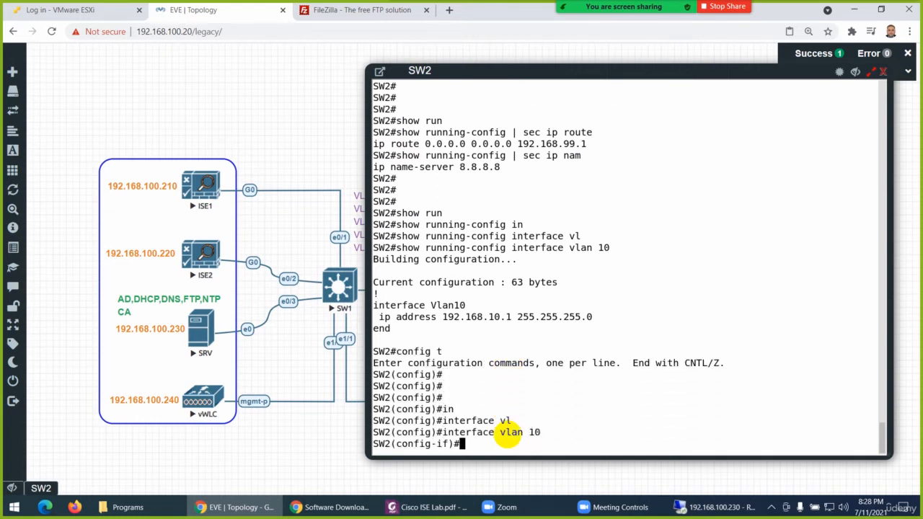
Set the VLAN 10 interface's IP helper address to 192.168.100.230 and return to global configuration mode
type("ip hel")
key("Tab")
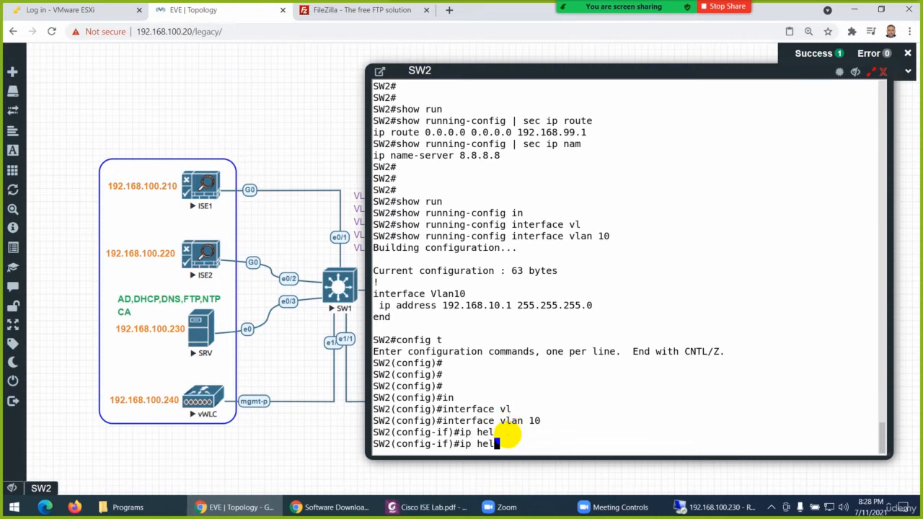
type("p")
key("Tab")
type("192.168.")
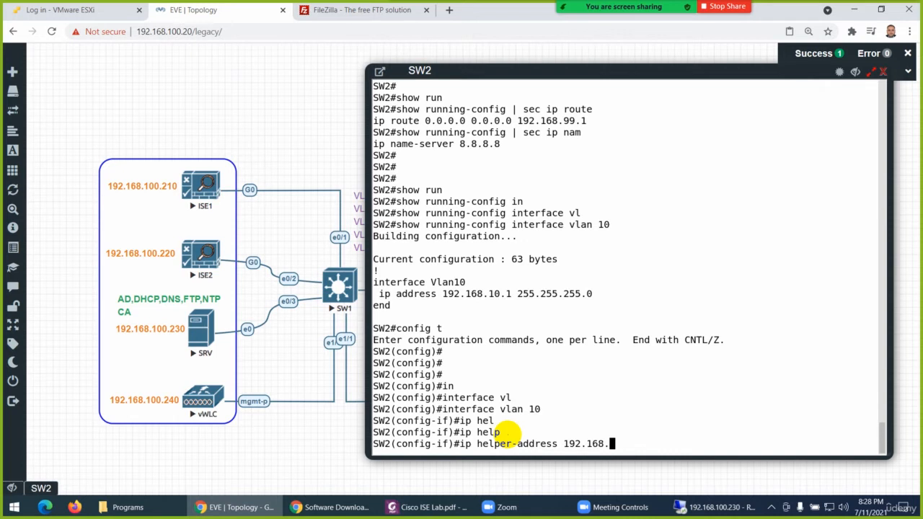
type("100.230")
key("Return")
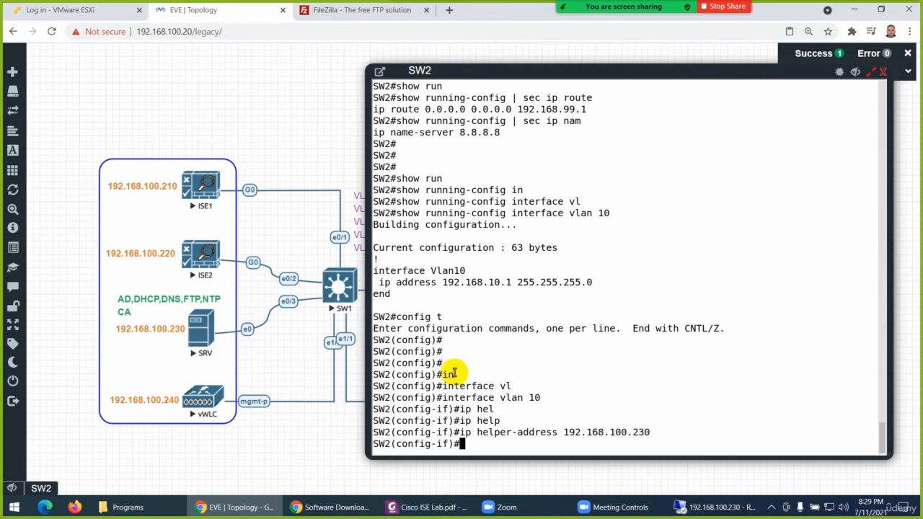
type("exit")
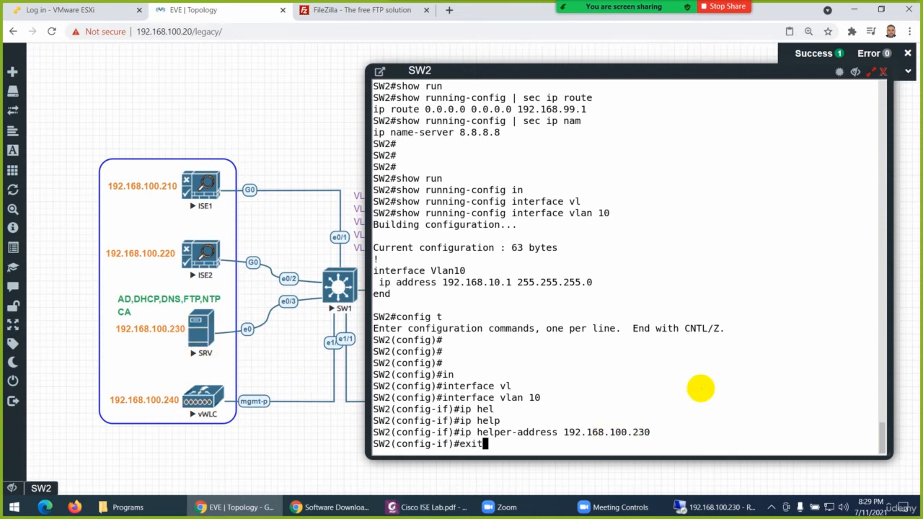
key("Return")
Configure the VLAN 20 interface on SW2 with IP helper address 192.168.100.230 and exit the interface
key("Up")
key("Up")
key("Up")
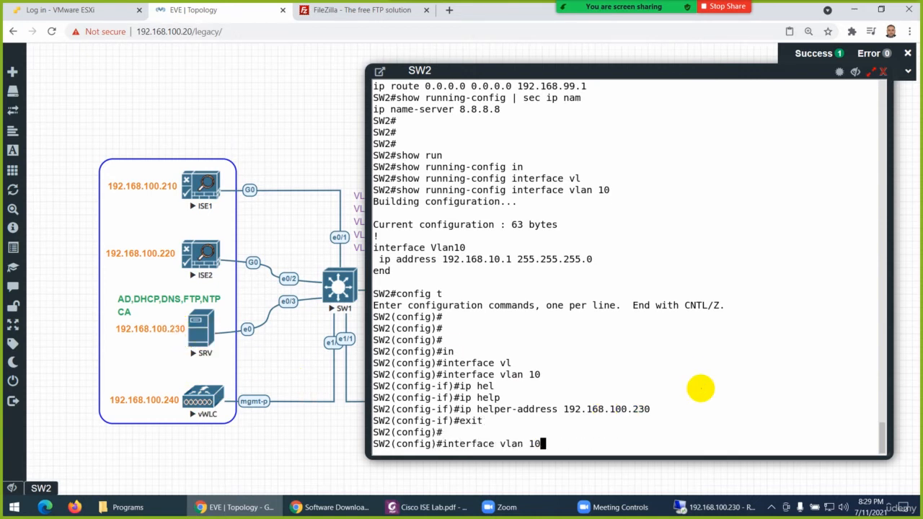
key("BackSpace")
key("BackSpace")
type("20")
key("Return")
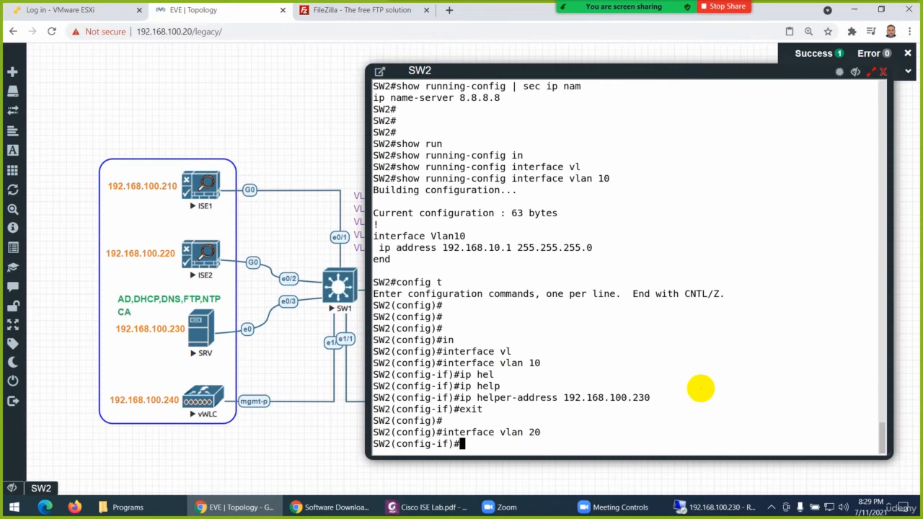
key("Up")
key("Up")
key("Up")
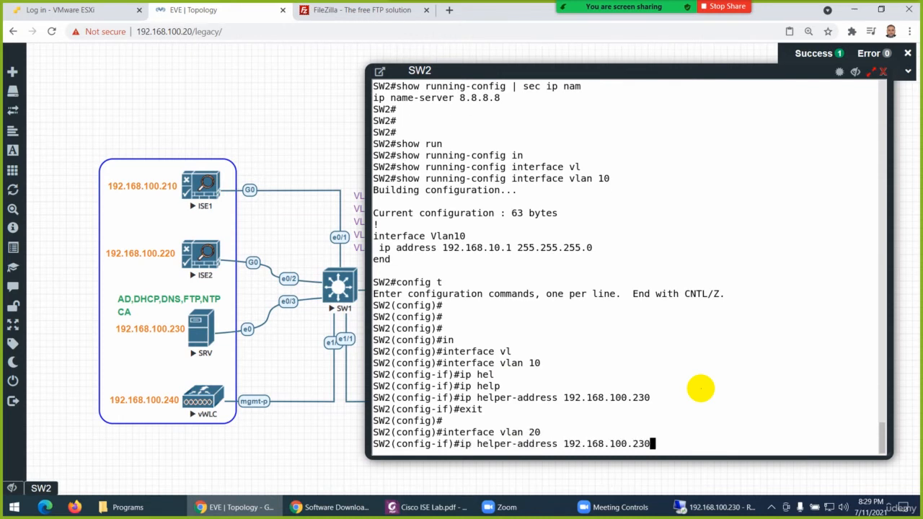
key("Return")
type("exit")
key("Return")
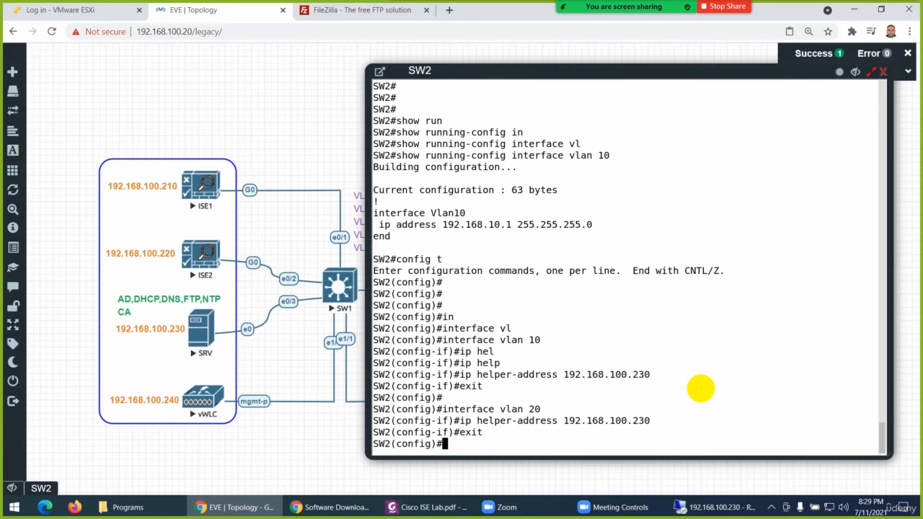
Configure the VLAN 30 interface on SW2 with IP helper address 192.168.100.230 and exit the interface
key("Up")
key("Up")
key("Up")
key("BackSpace")
key("BackSpace")
type("30")
key("Return")
key("Up")
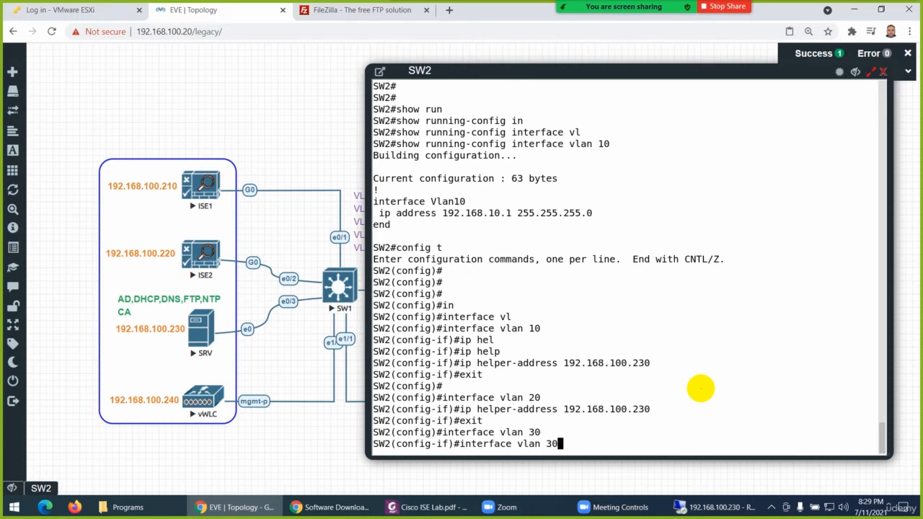
key("Up")
key("Up")
key("Return")
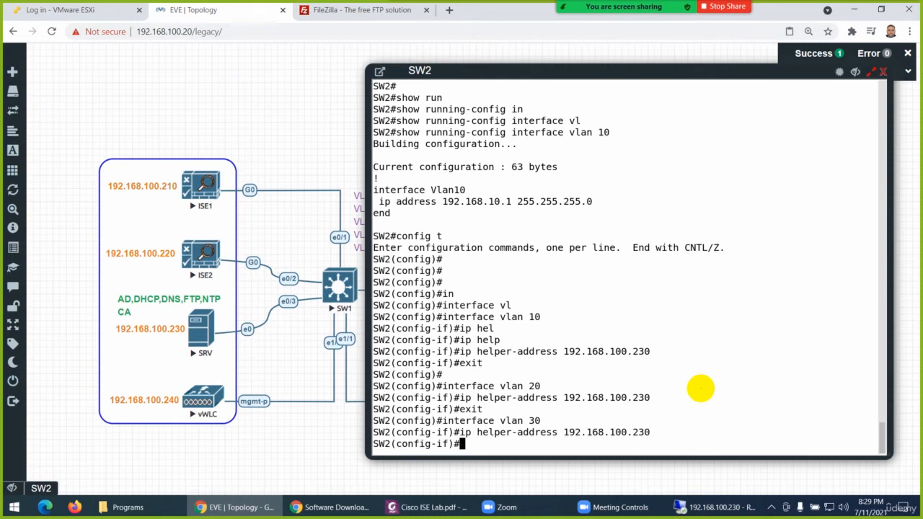
type("exit")
key("Return")
Configure the VLAN 40 interface with IP helper address 192.168.100.230 and leave SW2's configuration mode
key("Up")
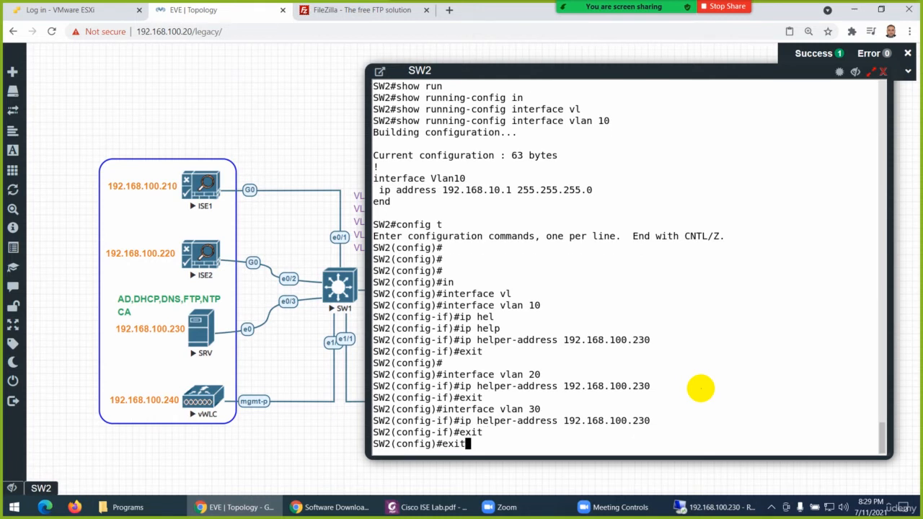
key("Up")
key("Up")
key("BackSpace")
key("BackSpace")
type("40")
key("Return")
key("Up")
key("Up")
key("Up")
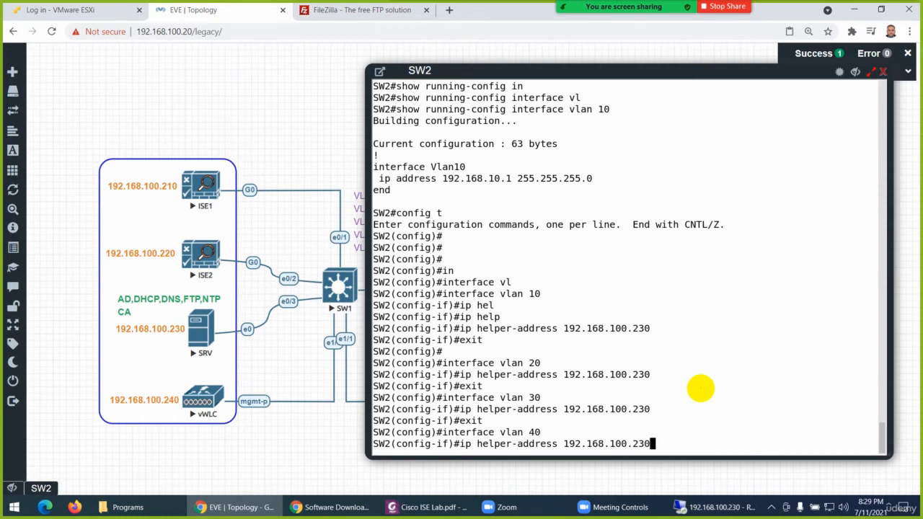
key("Return")
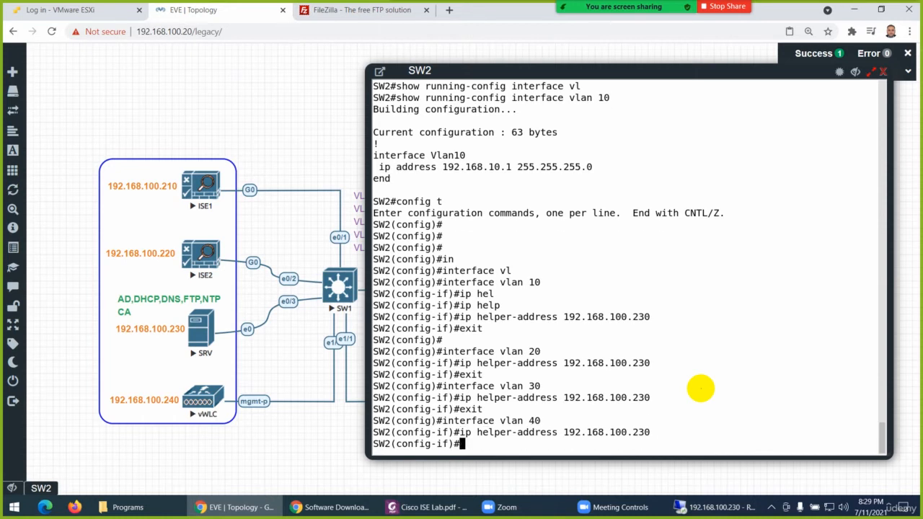
type("exit")
key("Return")
key("Return")
key("Return")
key("Return")
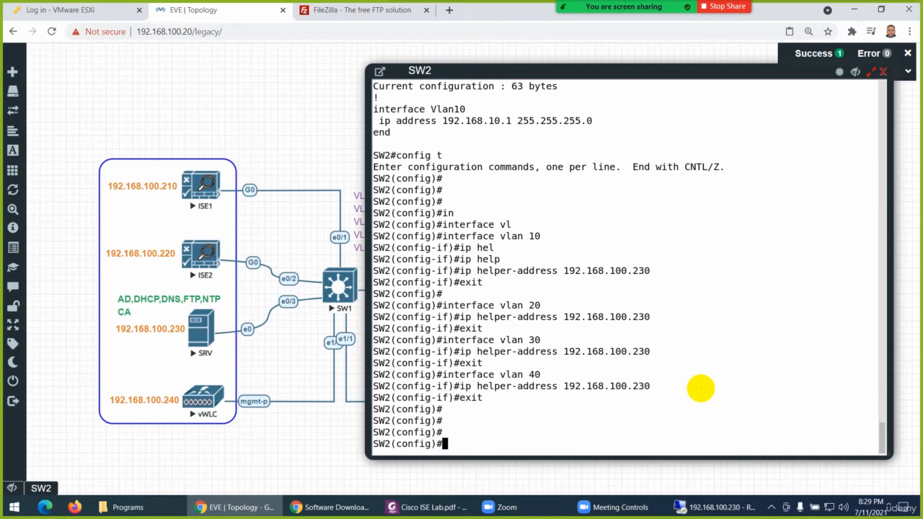
key("ctrl+z")
key("Return")
key("Return")
Check the helper address on SW2 with show running-config interface vlan 10
type("show ")
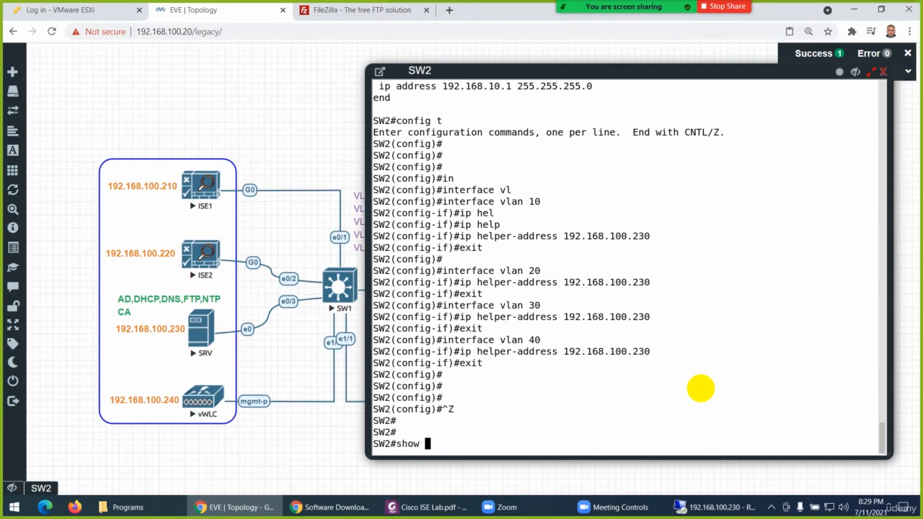
type("run")
key("Tab")
type("in")
key("Tab")
type("vl")
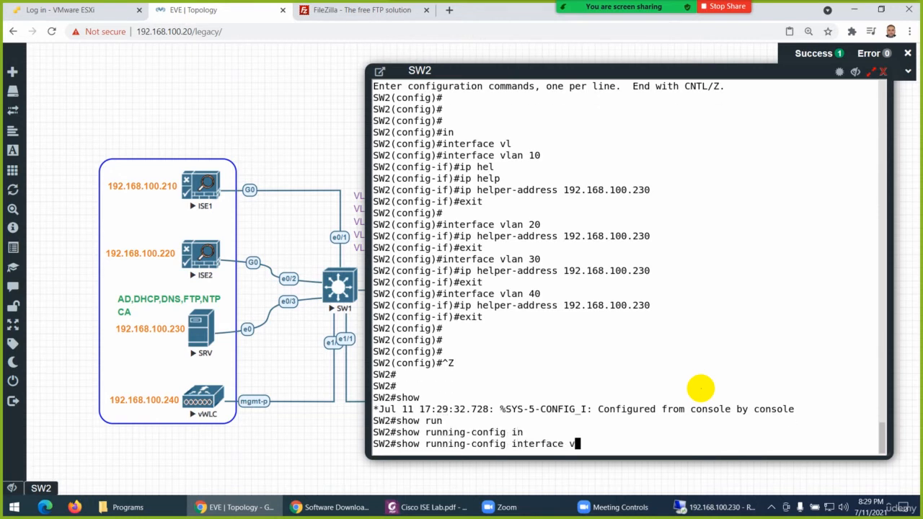
key("Tab")
type("10")
key("Return")
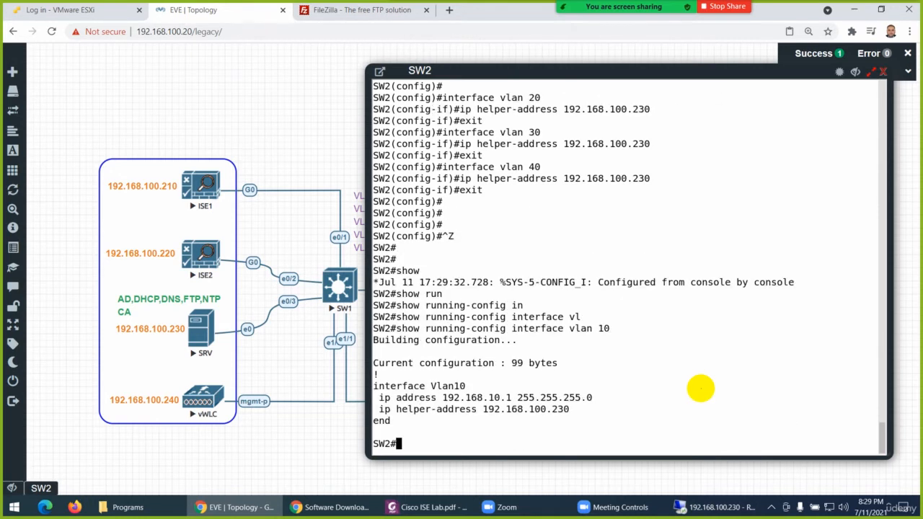
key("Return")
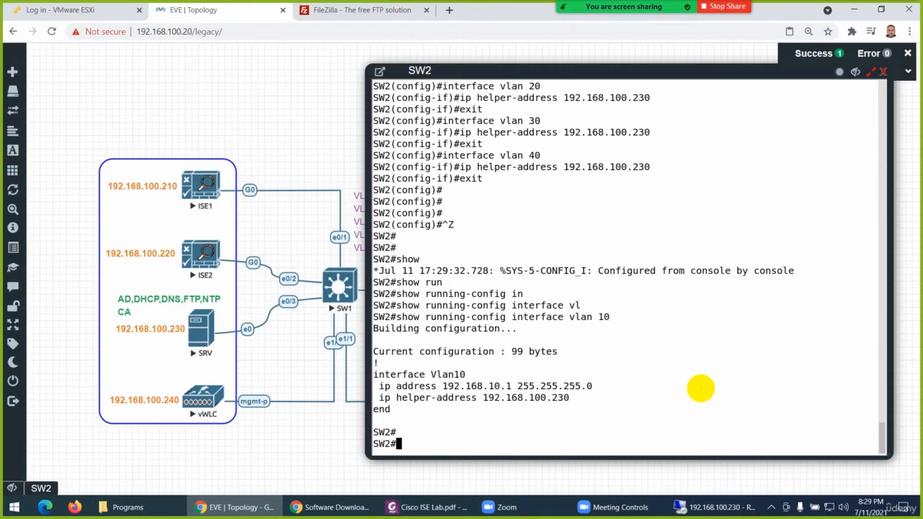
Save SW2's configuration with wr, dismiss the notification and hide the SW2 console
type("wr")
key("Return")
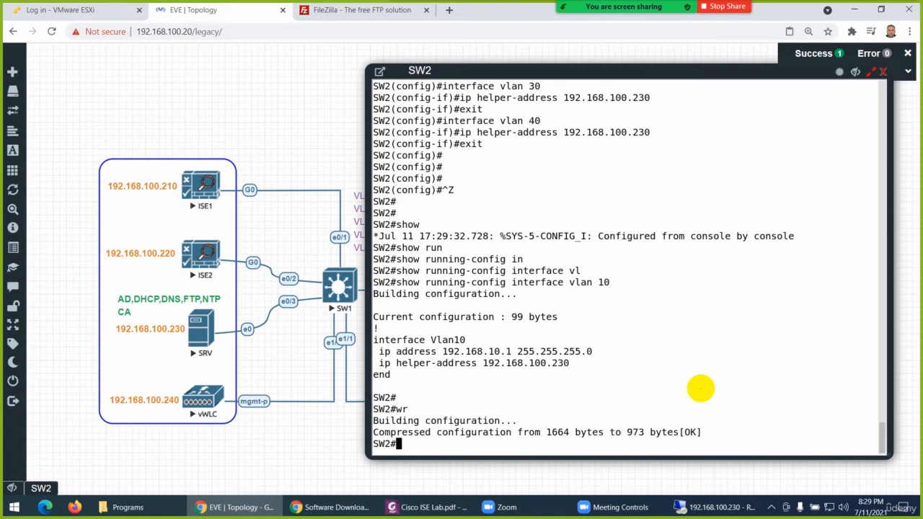
left_click(908, 52)
left_click_drag(699, 68, 479, 76)
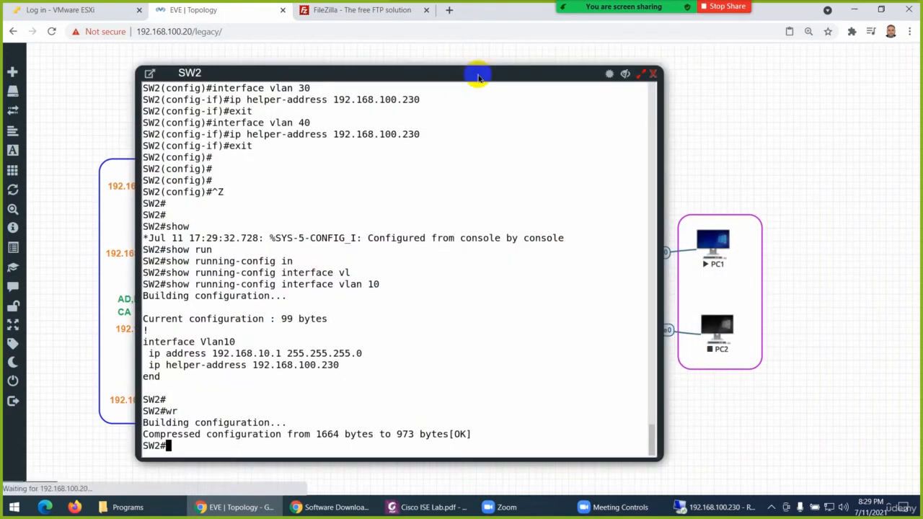
left_click(625, 73)
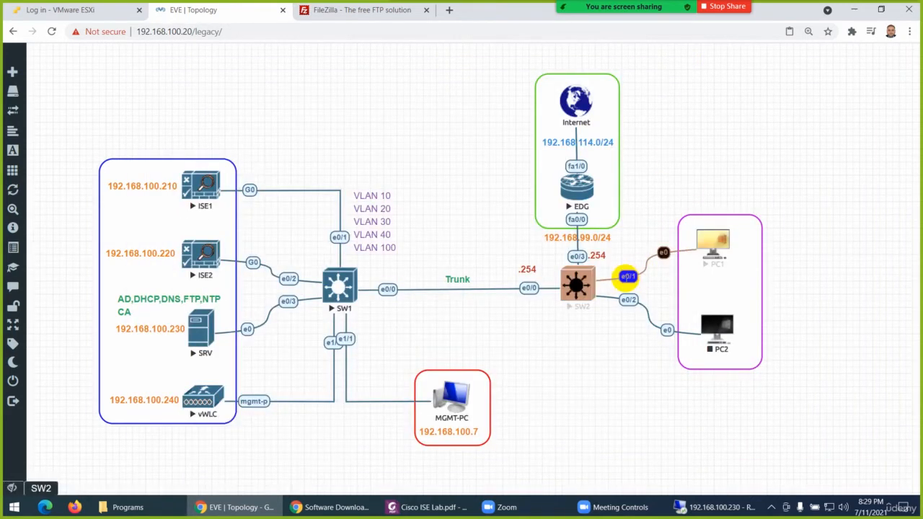
Open the PC1 console from the topology and sign in to Windows with the account password
left_click(712, 244)
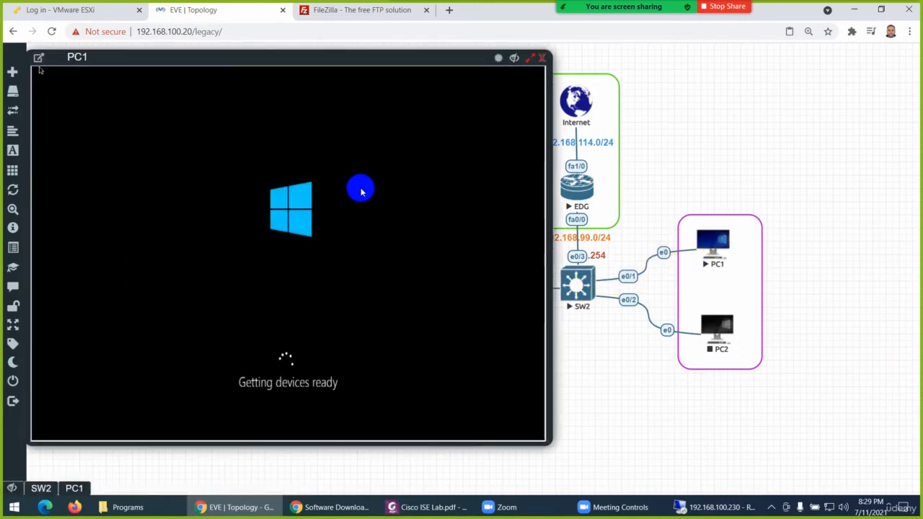
left_click_drag(318, 60, 590, 72)
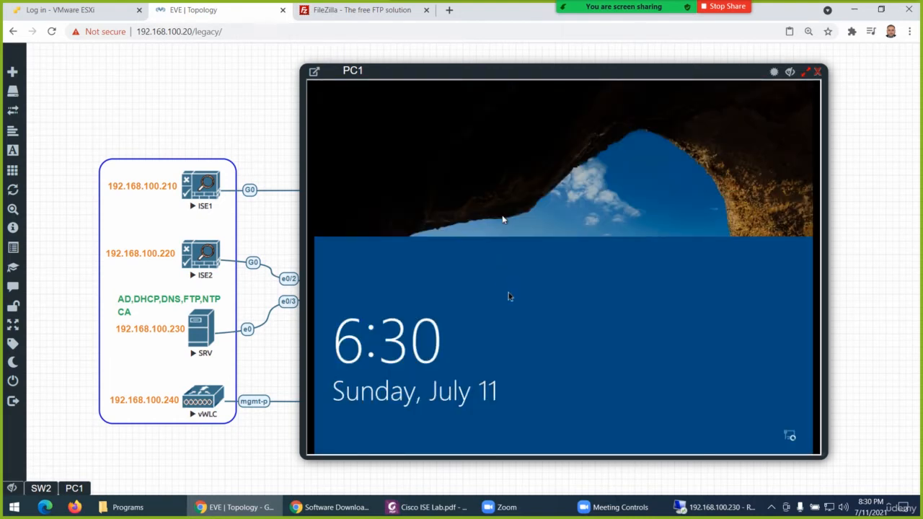
left_click(531, 191)
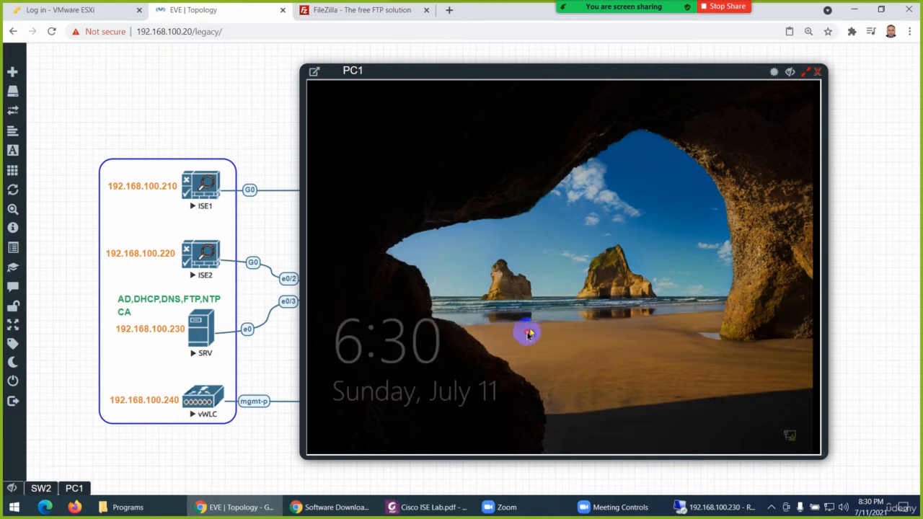
left_click_drag(520, 346, 509, 117)
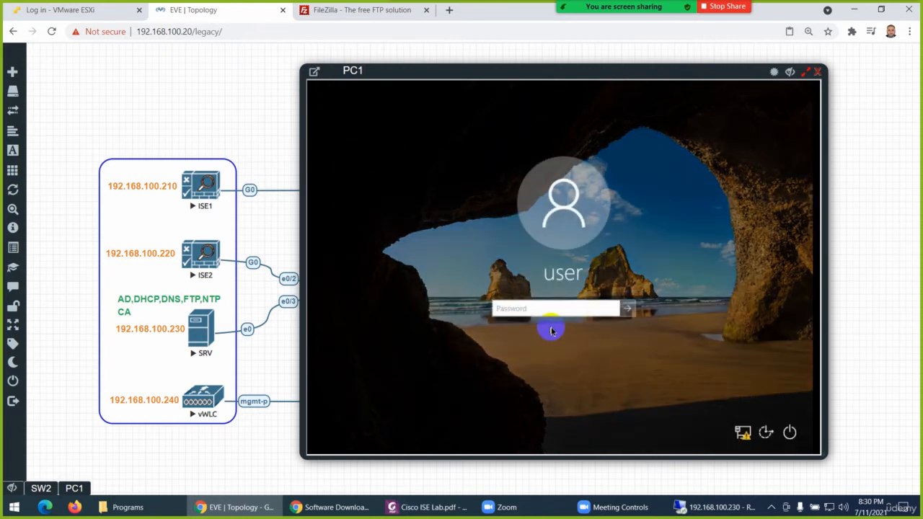
type("••••••")
key("Return")
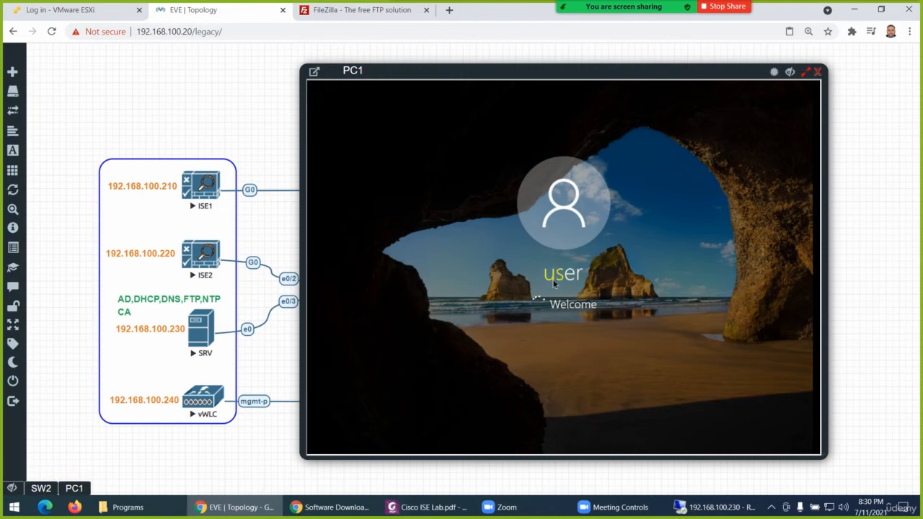
Move the PC1 console window aside and make it temporarily transparent to view the topology behind it
left_click_drag(538, 74, 399, 78)
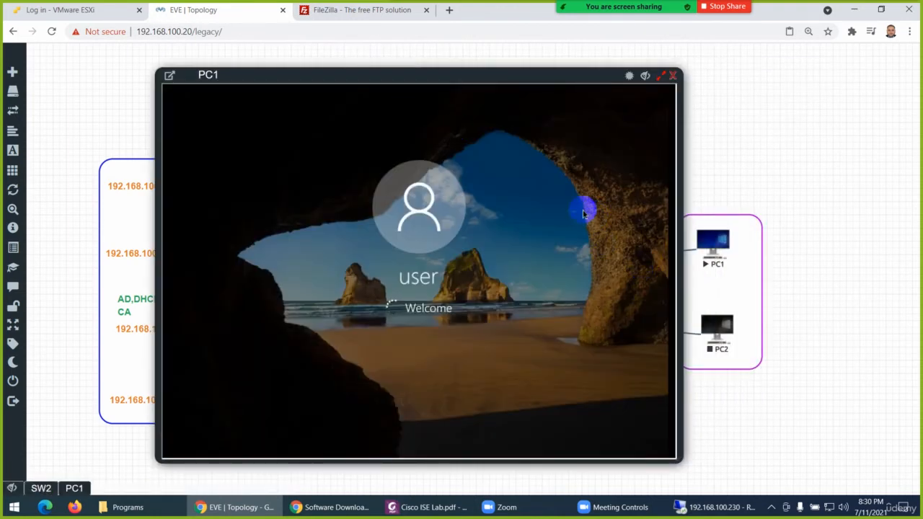
left_click(629, 75)
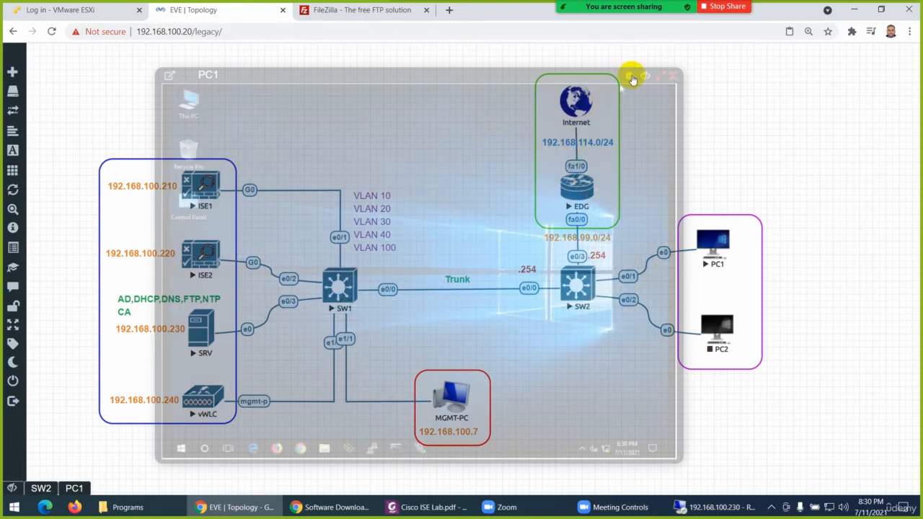
left_click(626, 78)
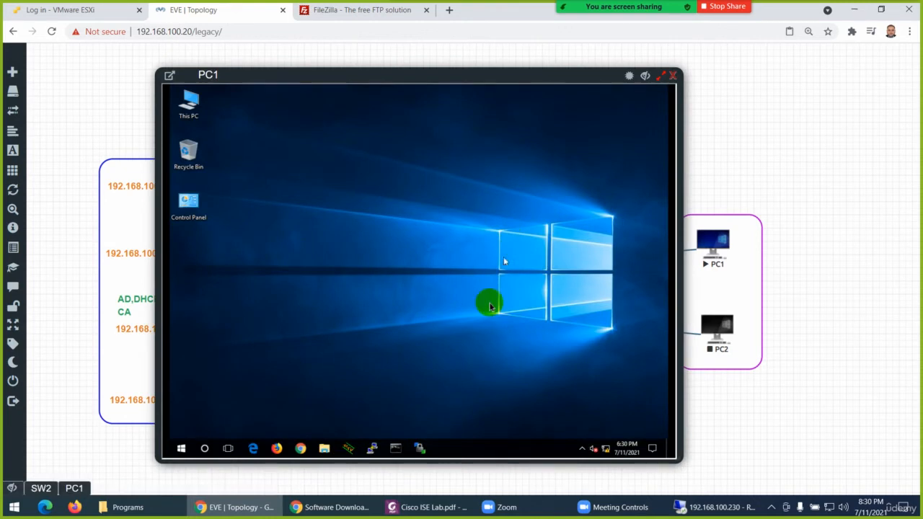
Open the network connection details of PC1's Ethernet adapter to check its IP addressing
right_click(606, 449)
left_click(608, 439)
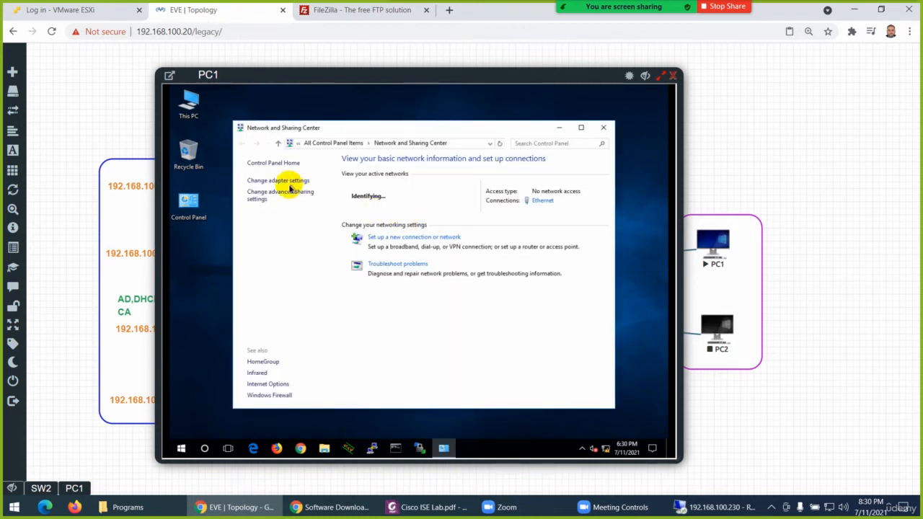
left_click(279, 182)
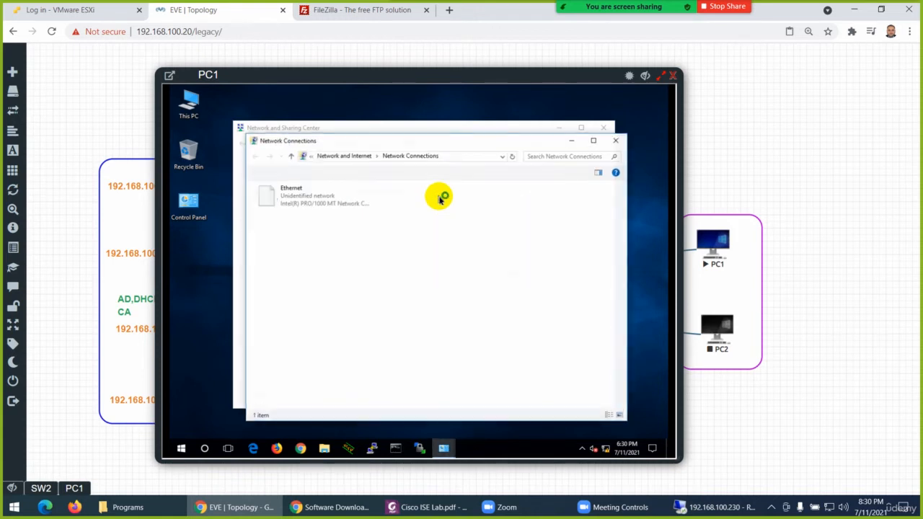
left_click(300, 197)
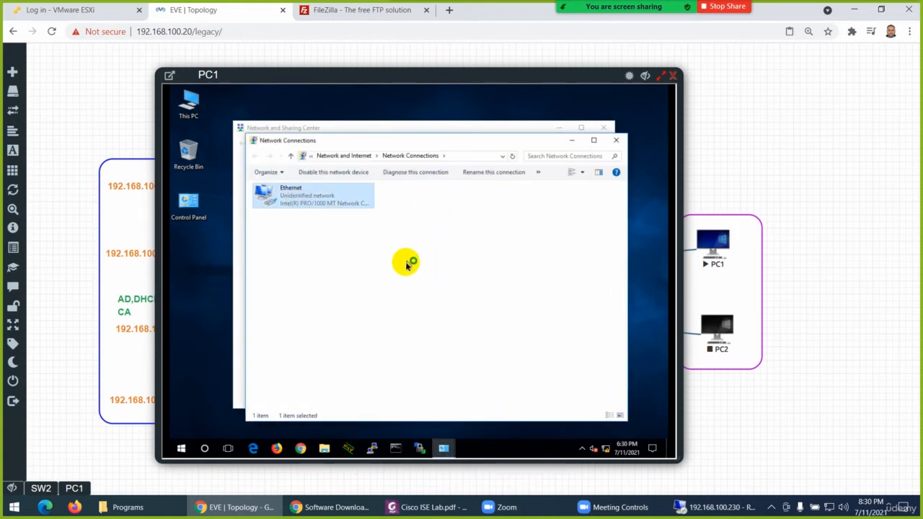
left_click(369, 262)
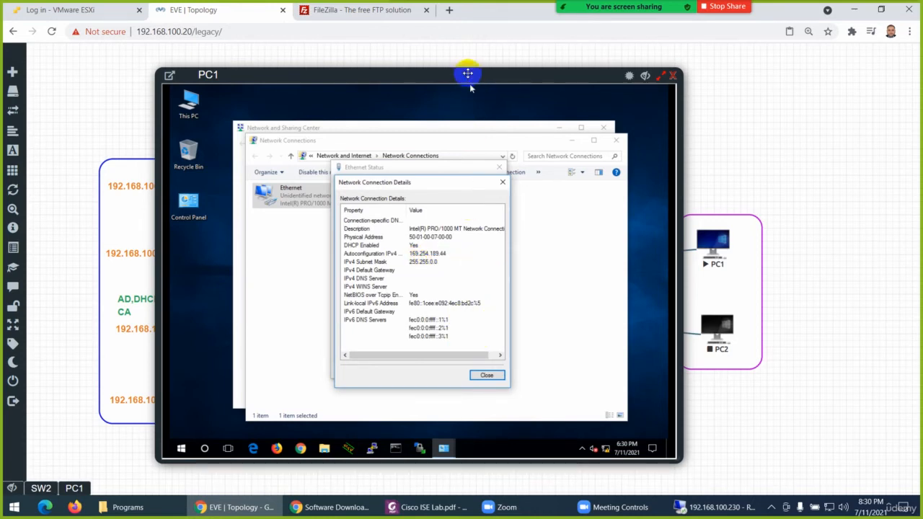
left_click_drag(470, 87, 450, 89)
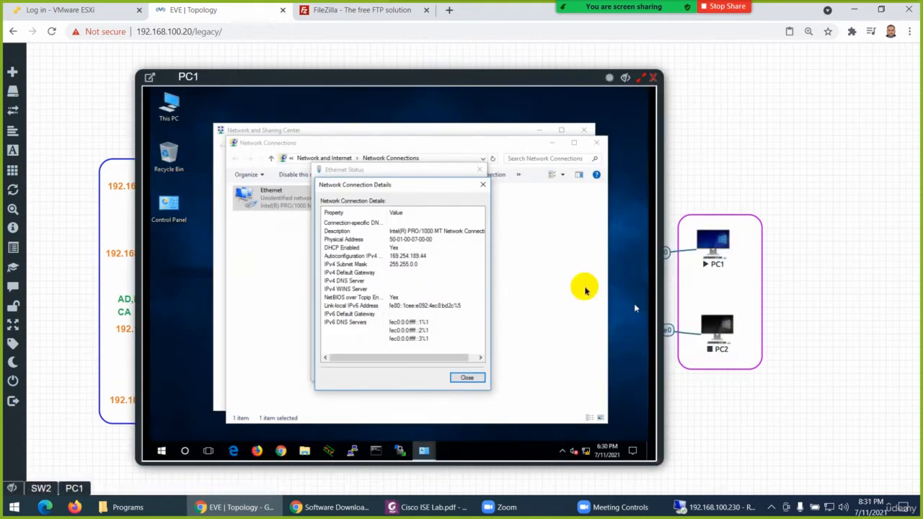
Return to the SW2 console, enter global configuration mode and enter interface e0/1
left_click(41, 488)
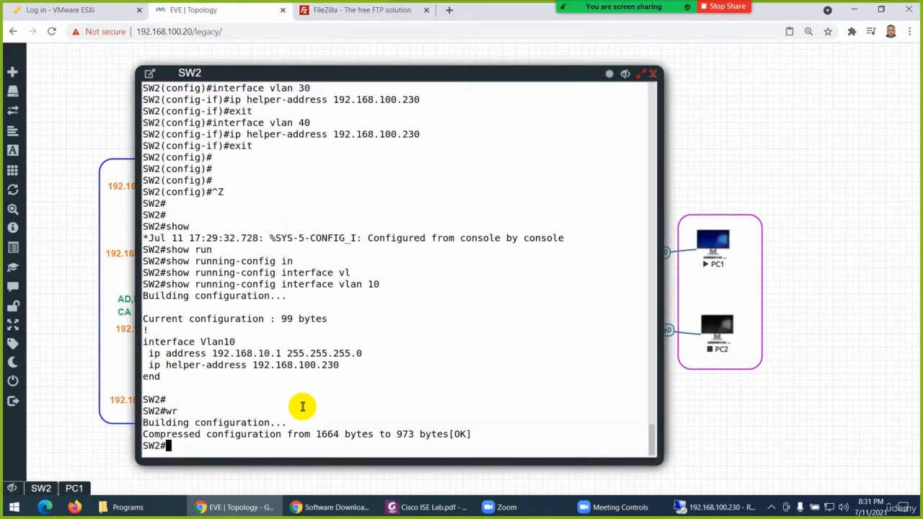
type("config t")
key("Return")
key("Return")
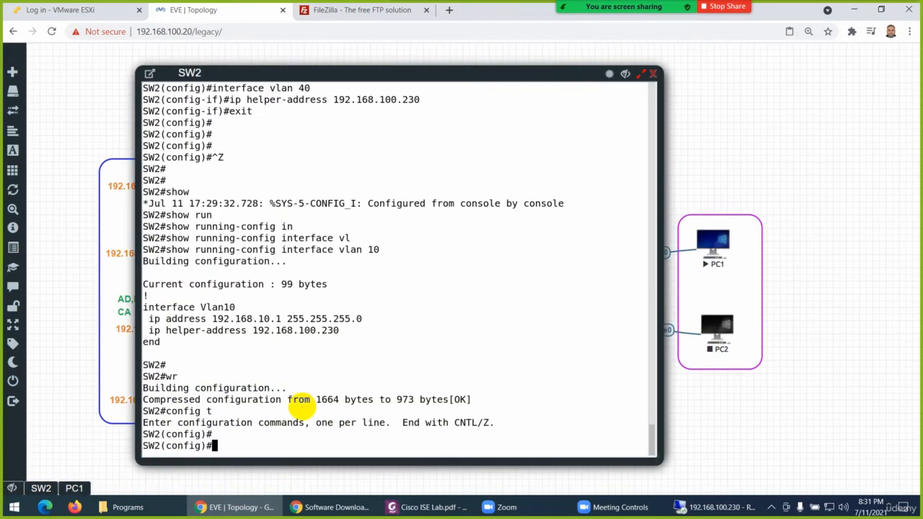
type("in")
key("Tab")
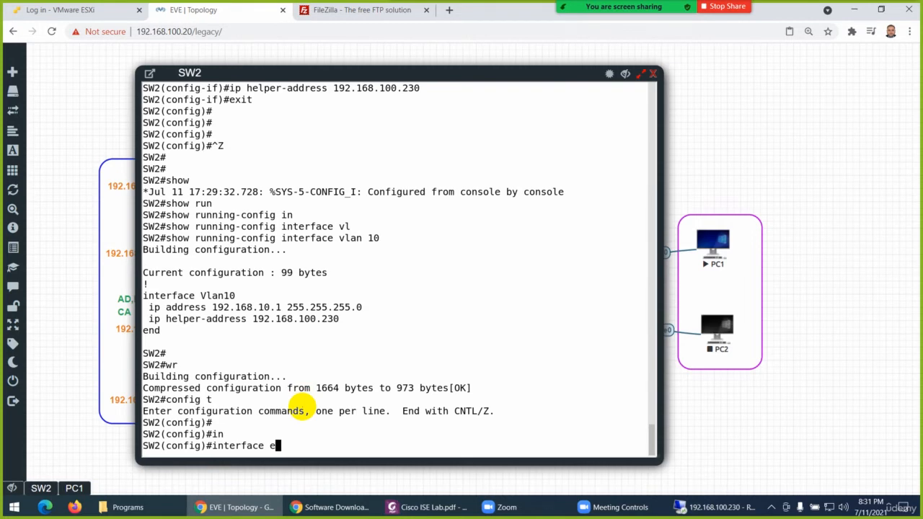
type("e0/1")
key("Return")
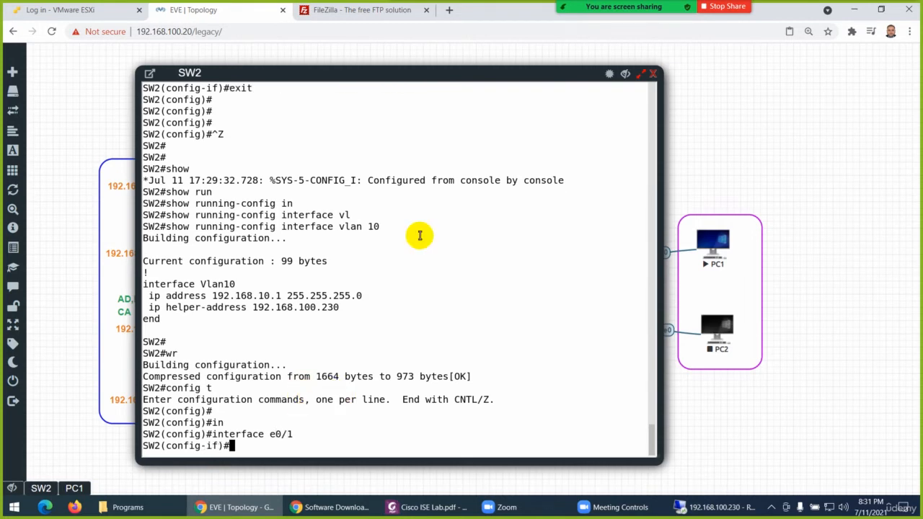
Check the topology behind the SW2 console, and assign interface e0/1 to access VLAN 10
left_click(610, 75)
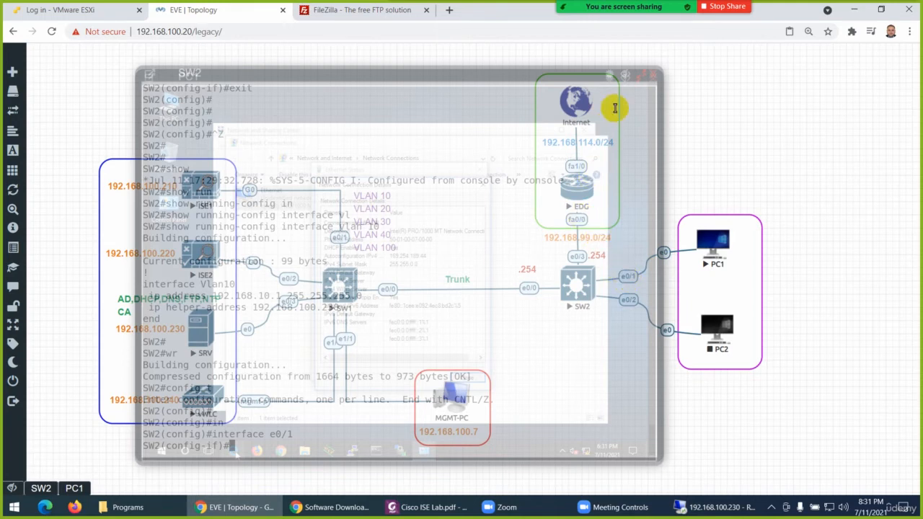
left_click(610, 74)
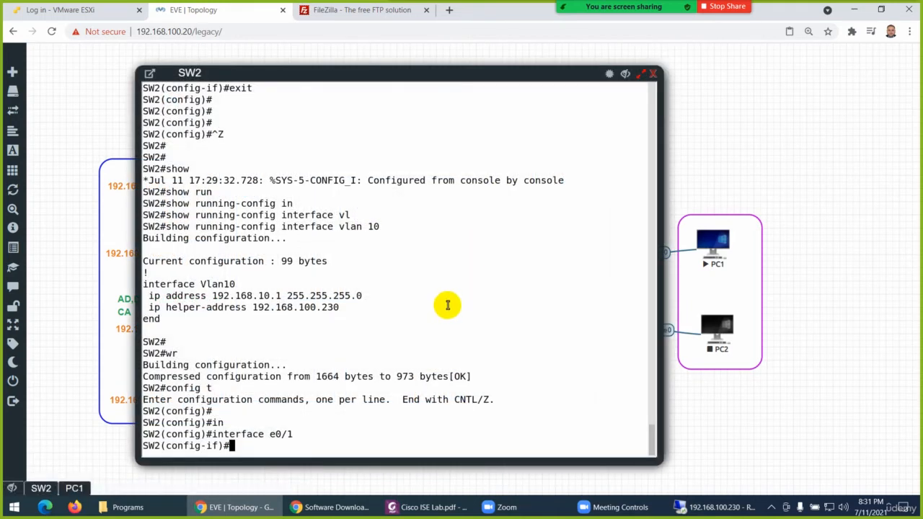
type("sw")
key("Tab")
type("ac")
key("Tab")
type("v")
key("Tab")
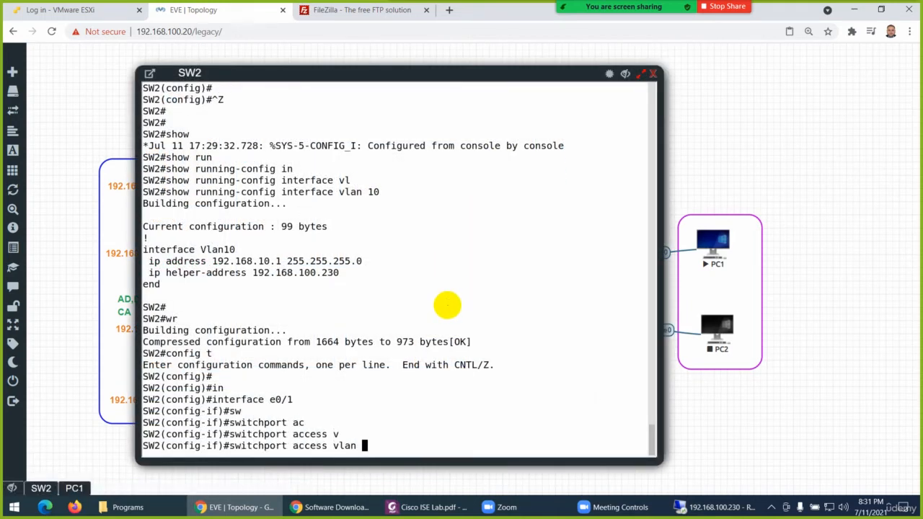
key("Return")
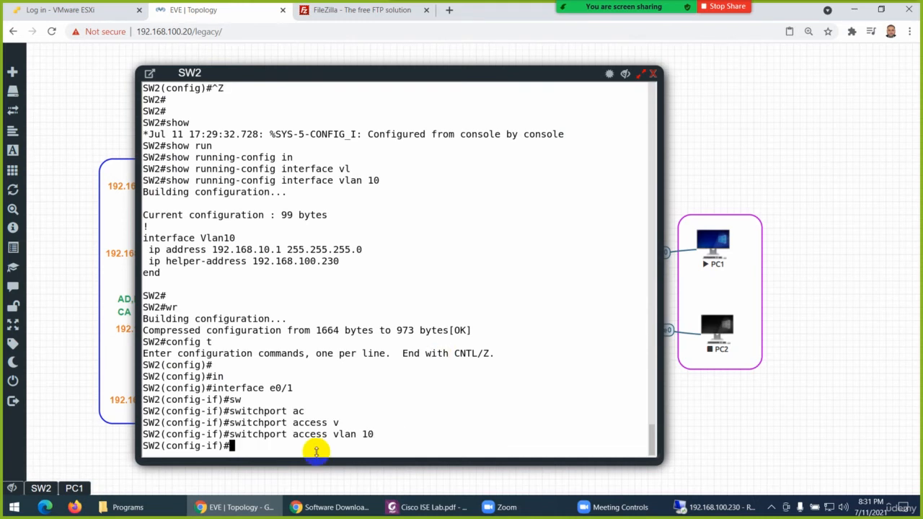
Switch to the PC1 console and reopen the Ethernet adapter's connection details to check its addressing, minimizing the meeting video panel
left_click(78, 488)
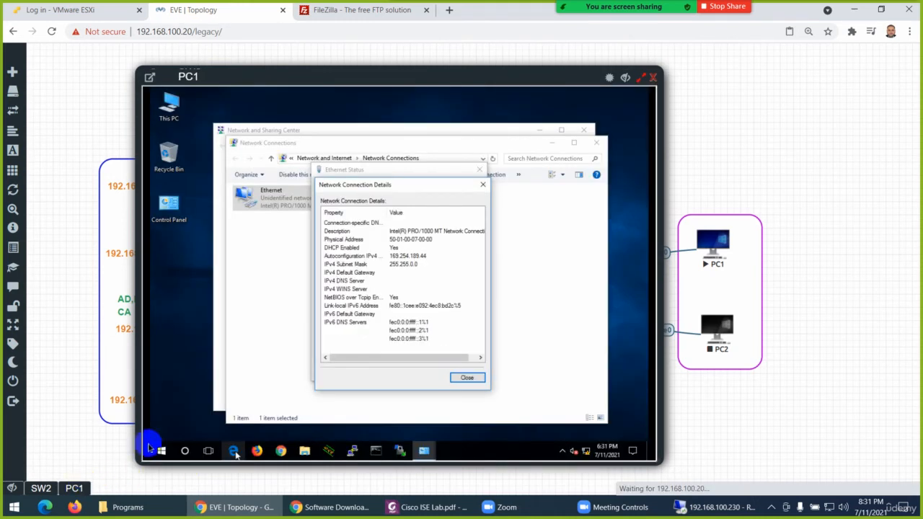
left_click(484, 190)
left_click(479, 170)
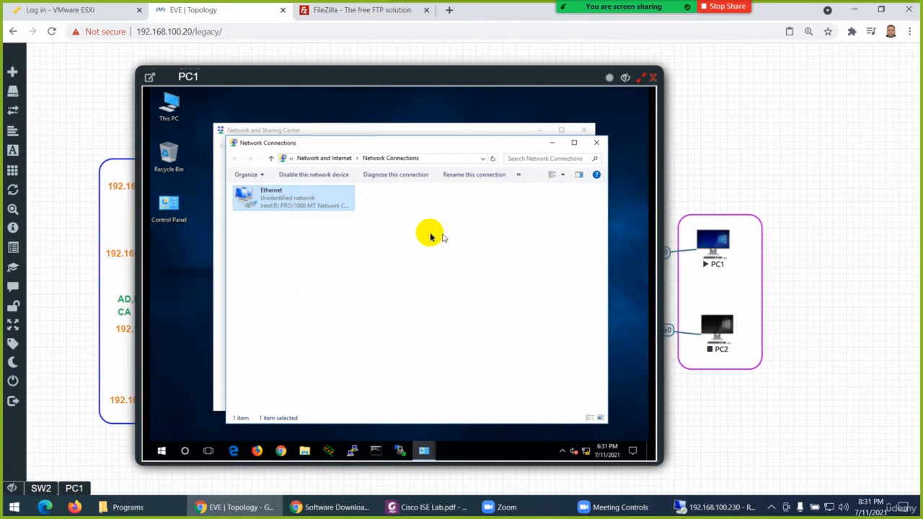
double_click(284, 201)
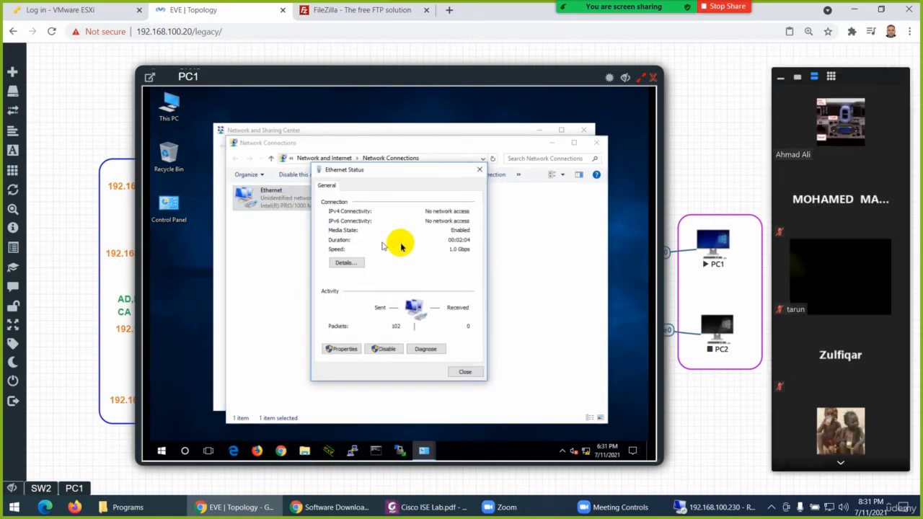
left_click(781, 76)
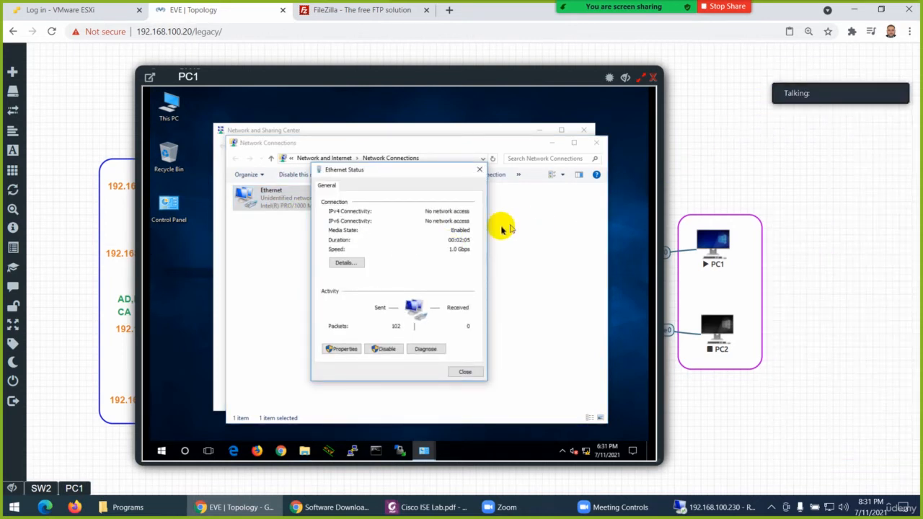
left_click(345, 264)
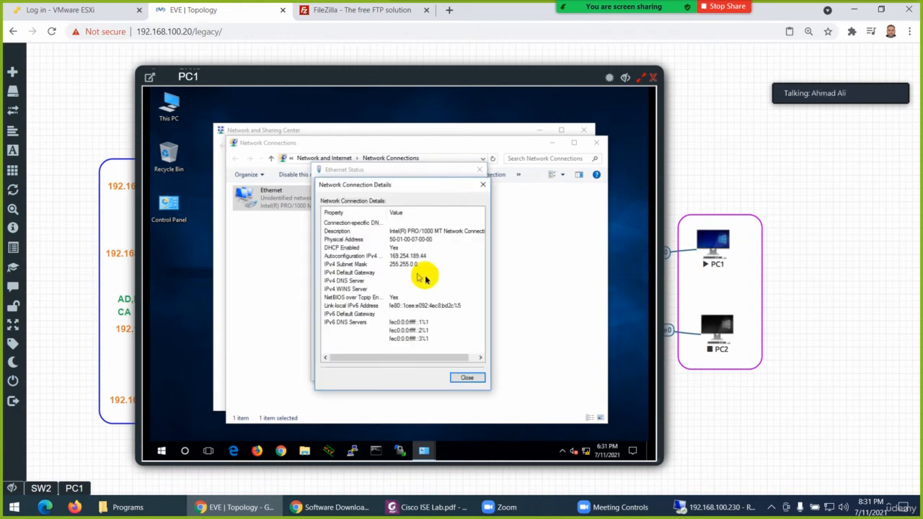
Reload PC1's Ethernet connection details several times to recheck the IPv4 address, and close the status dialogs
left_click(463, 378)
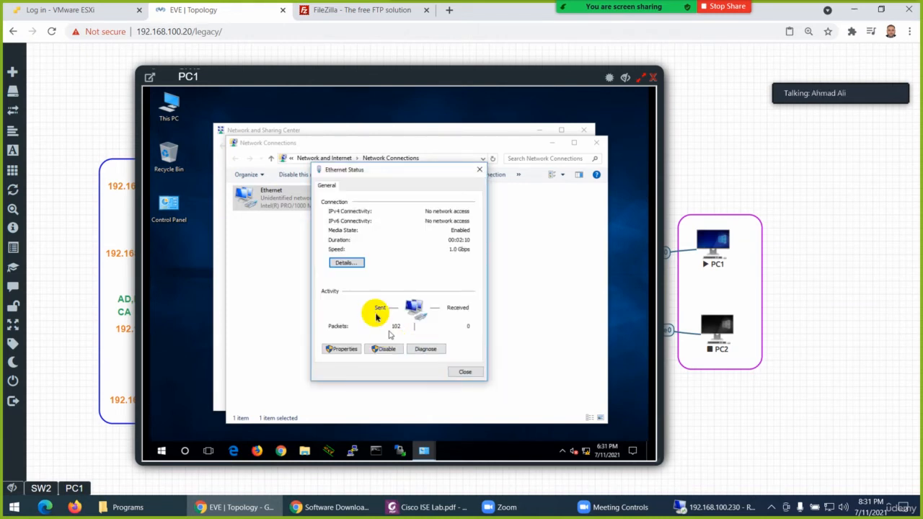
left_click(335, 263)
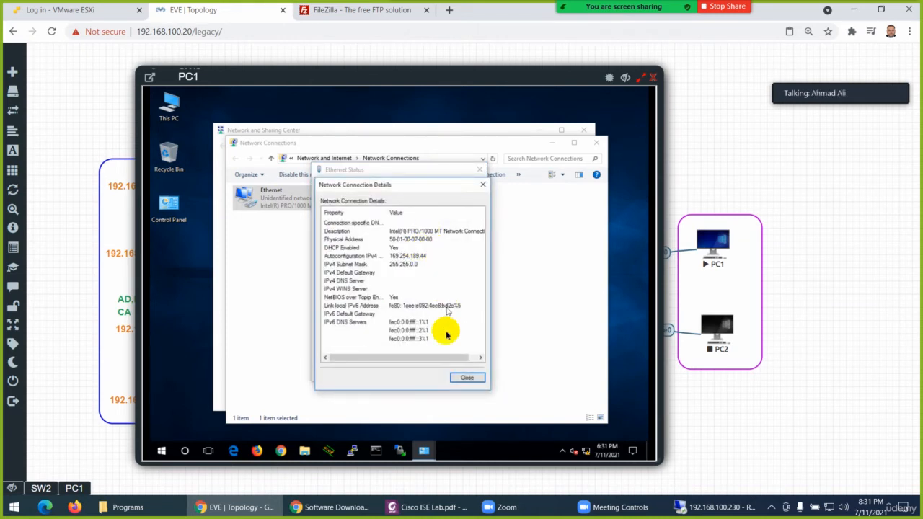
left_click(461, 378)
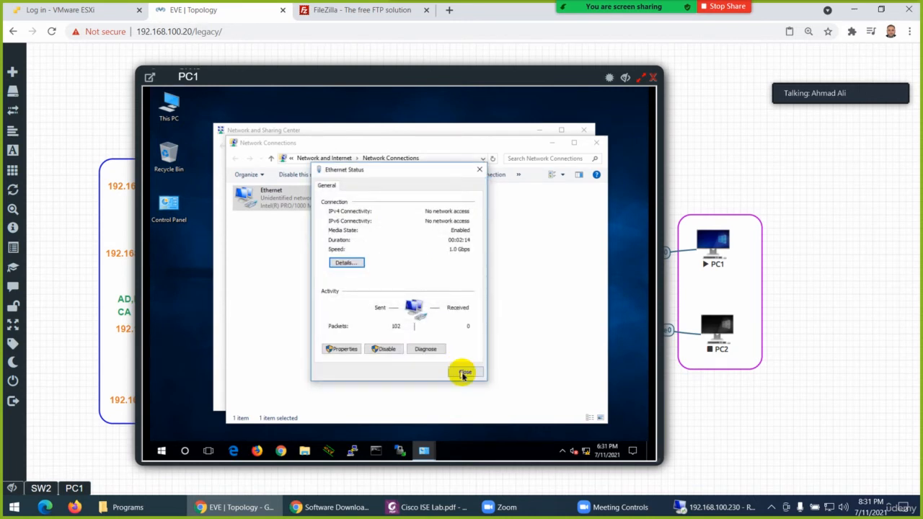
left_click(463, 376)
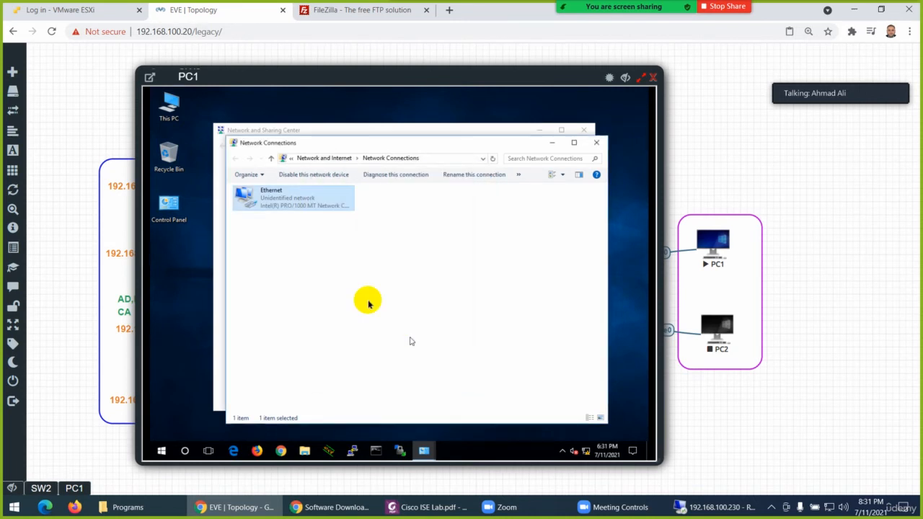
double_click(292, 209)
left_click(345, 263)
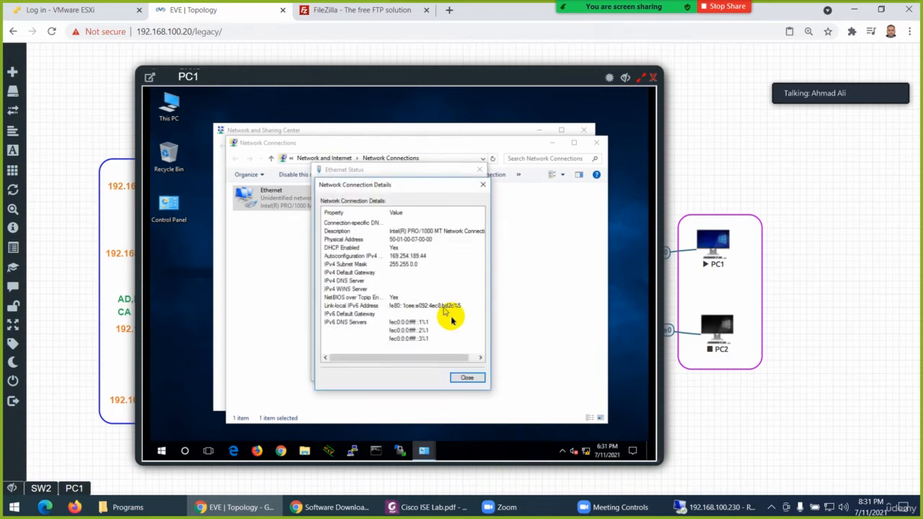
left_click(467, 376)
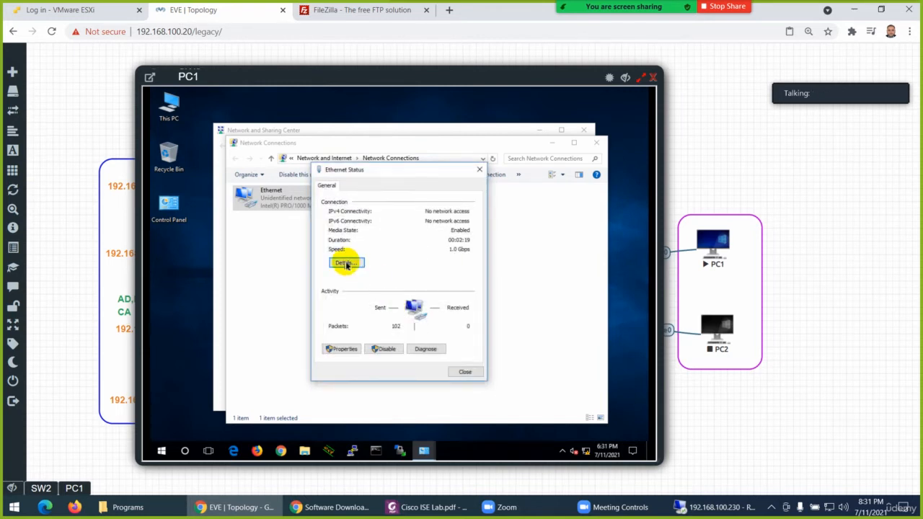
left_click(346, 262)
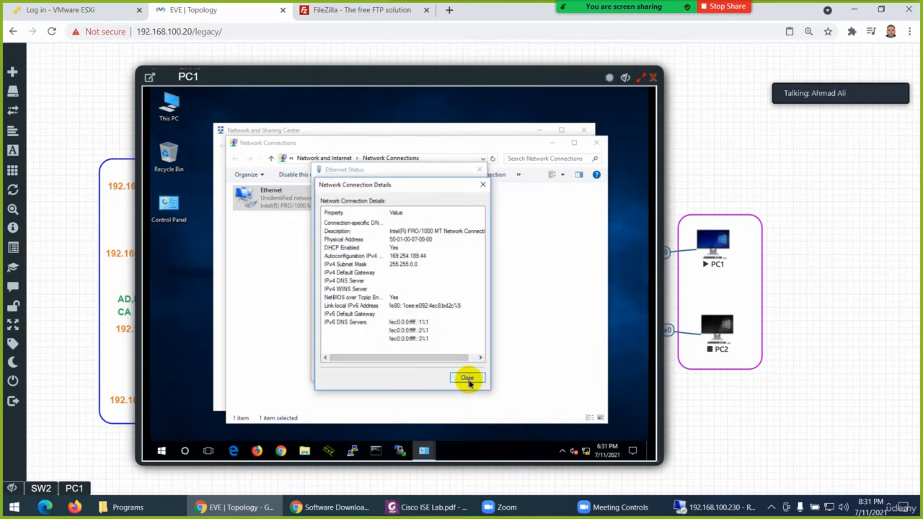
left_click(465, 376)
left_click(465, 372)
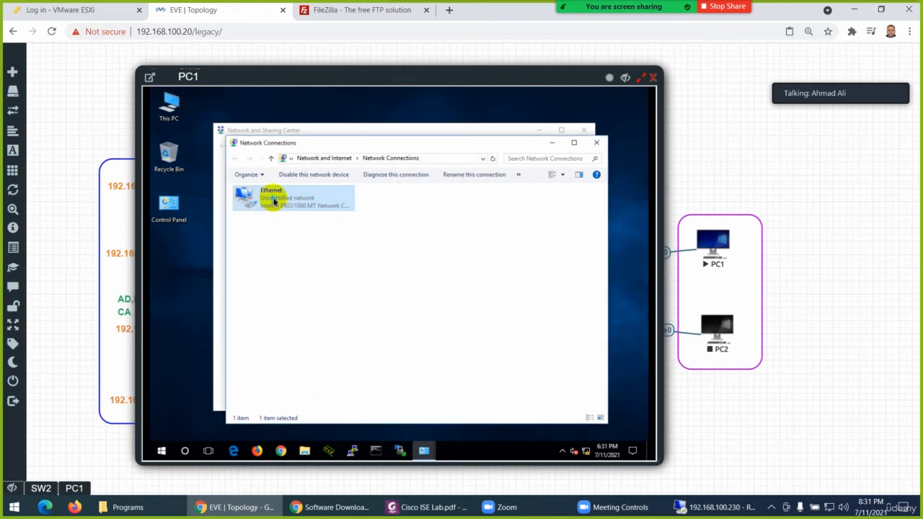
Disable and re-enable PC1's Ethernet adapter to request a new DHCP lease
right_click(274, 200)
left_click(291, 205)
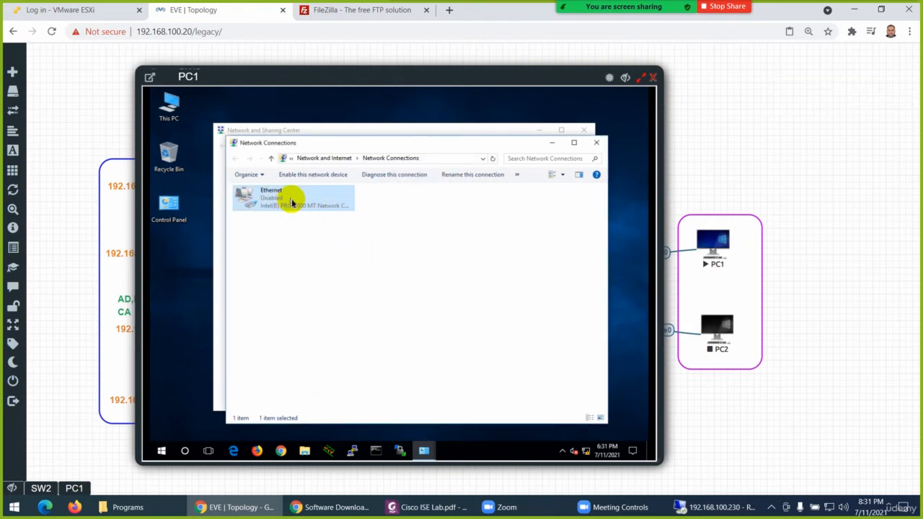
right_click(290, 205)
left_click(309, 206)
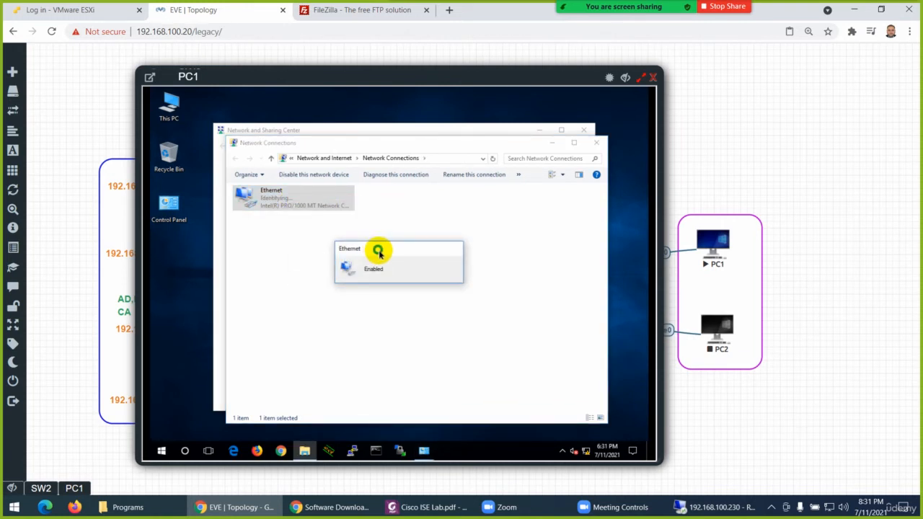
View the Ethernet connection details on PC1 to verify the DHCP lease, and close the dialogs
double_click(272, 201)
left_click(598, 269)
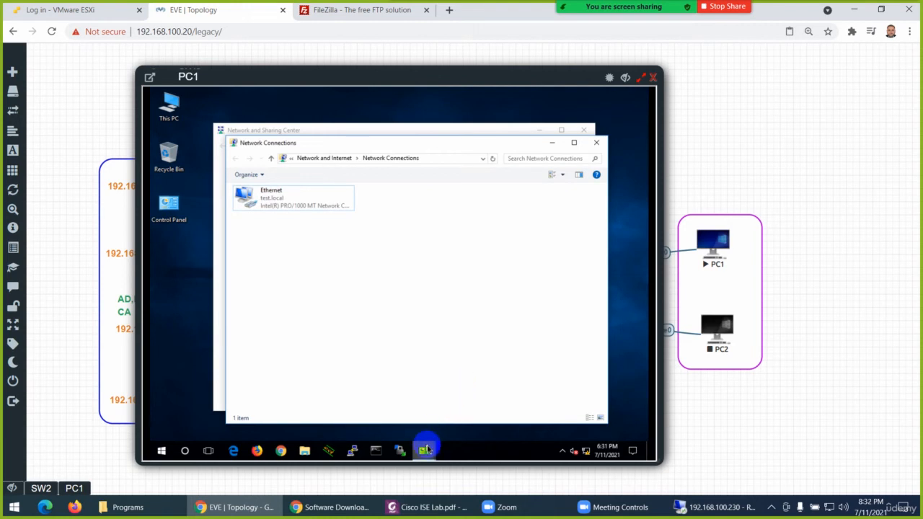
double_click(288, 200)
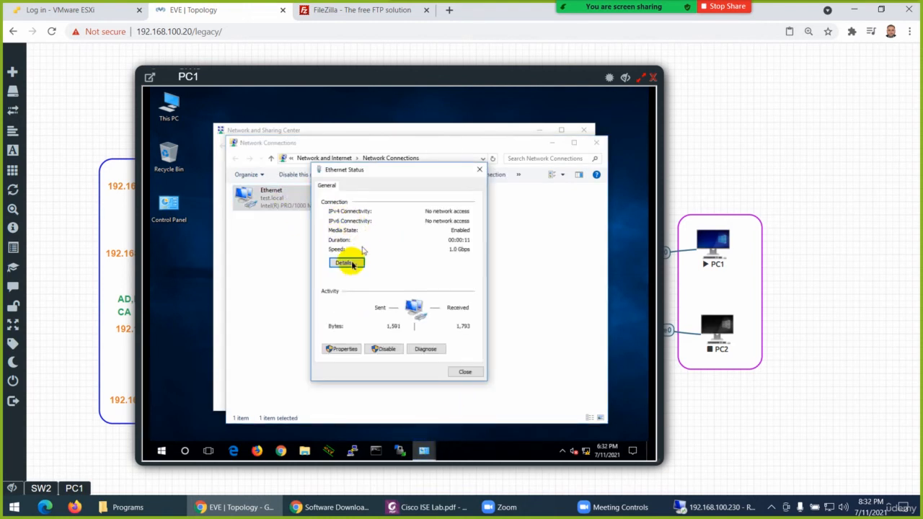
left_click(346, 264)
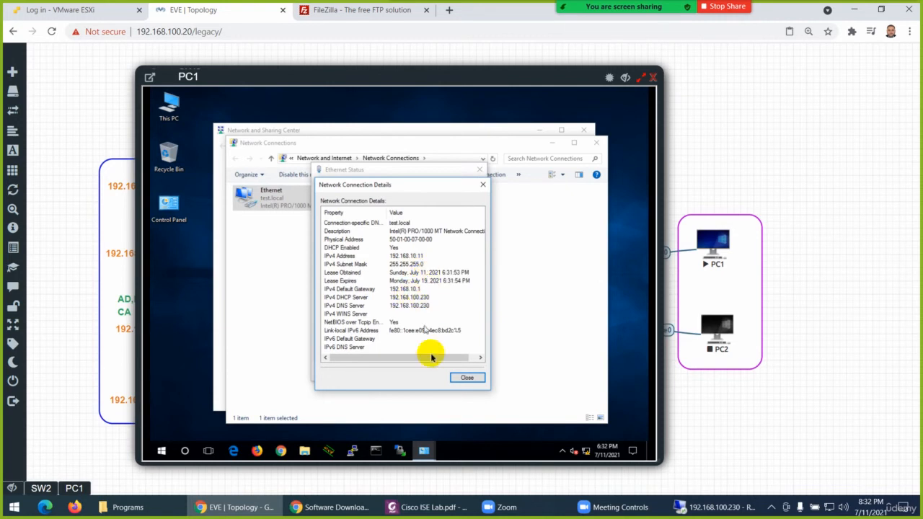
left_click(467, 377)
left_click(466, 372)
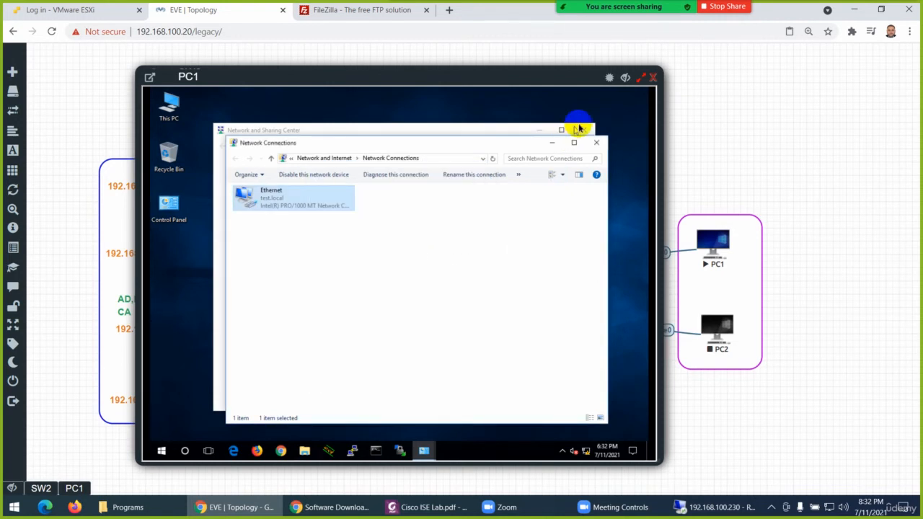
Return to the SW2 console and change interface e0/1's access VLAN to 20
left_click(41, 489)
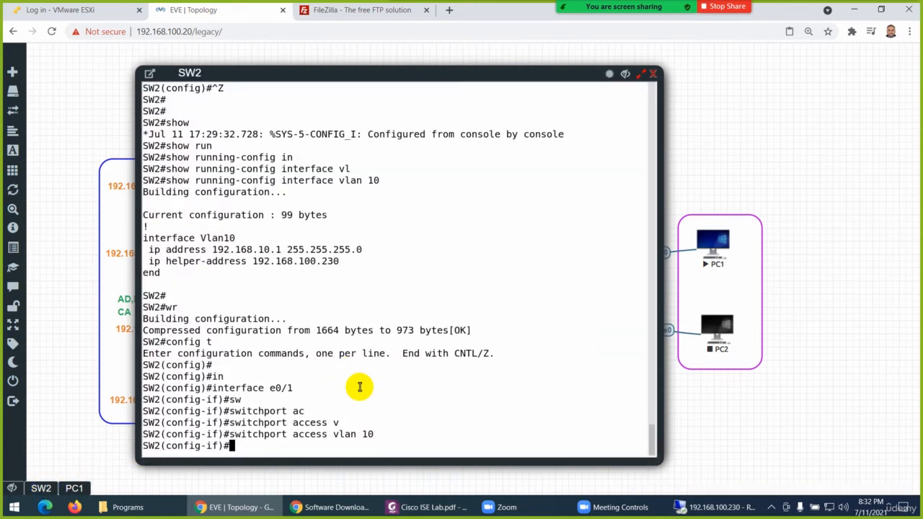
key("Up")
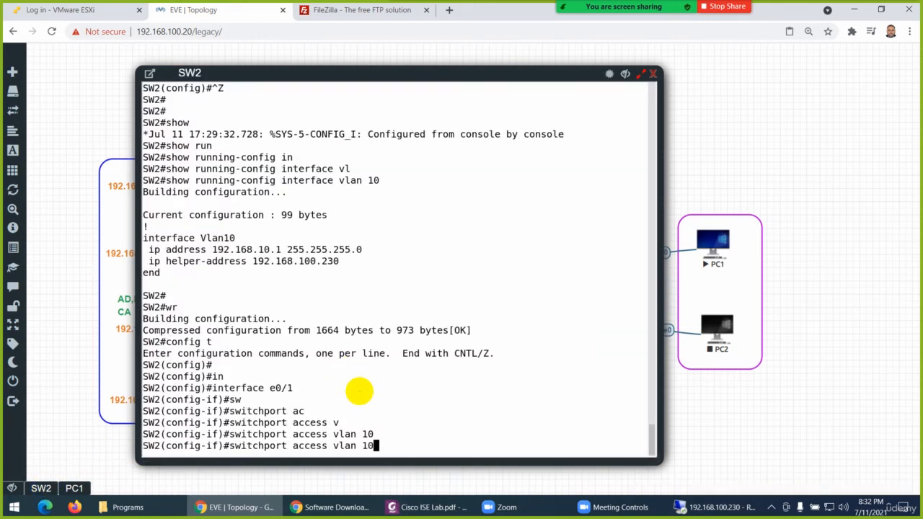
key("BackSpace")
key("BackSpace")
type("20")
key("Return")
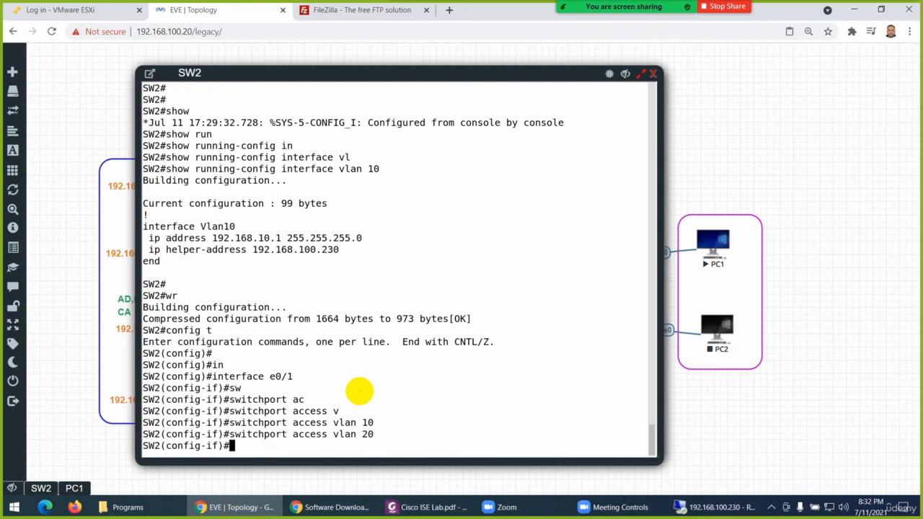
Switch to PC1 and restart its Ethernet adapter to renew the address on VLAN 20
left_click(73, 487)
right_click(297, 206)
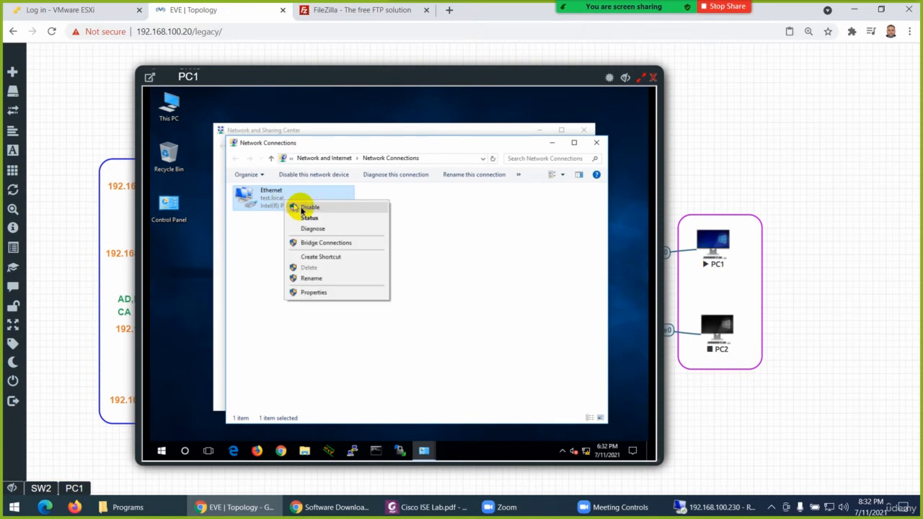
key("Escape")
right_click(289, 196)
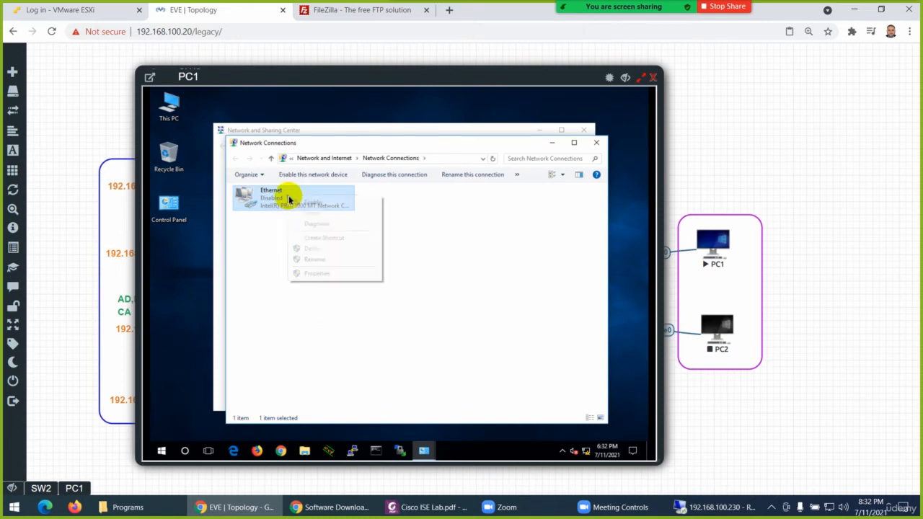
left_click(307, 204)
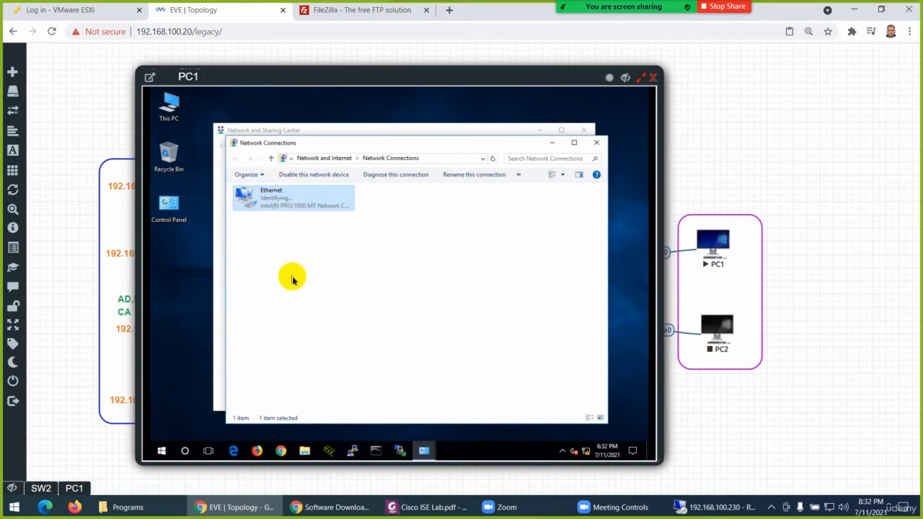
Switch to the SW2 console and enable spanning-tree portfast on interface e0/1
left_click(41, 488)
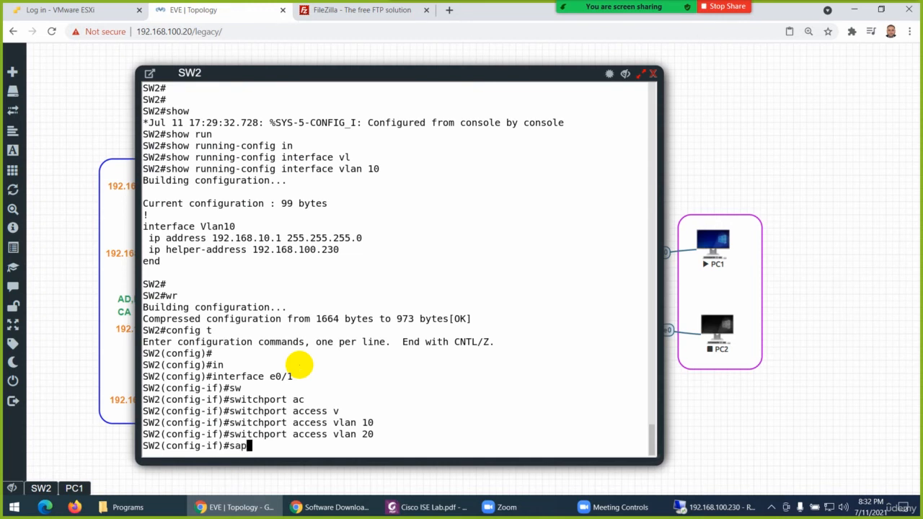
key("BackSpace")
key("BackSpace")
type("pan")
key("Tab")
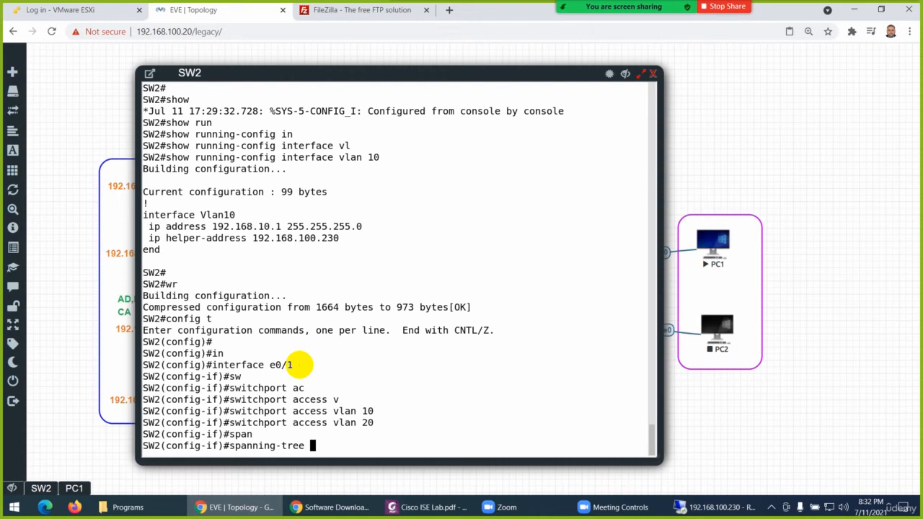
type("f")
key("Tab")
key("Tab")
type("rt")
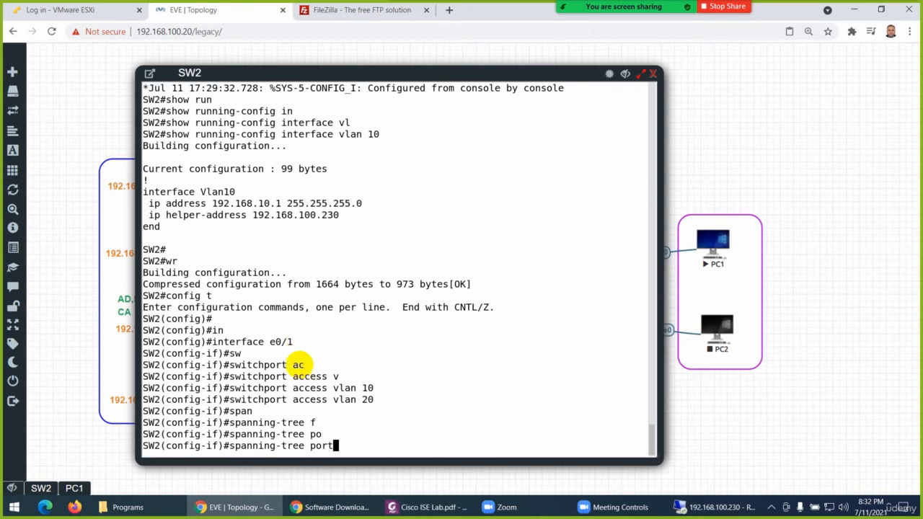
type("f")
key("Tab")
key("Return")
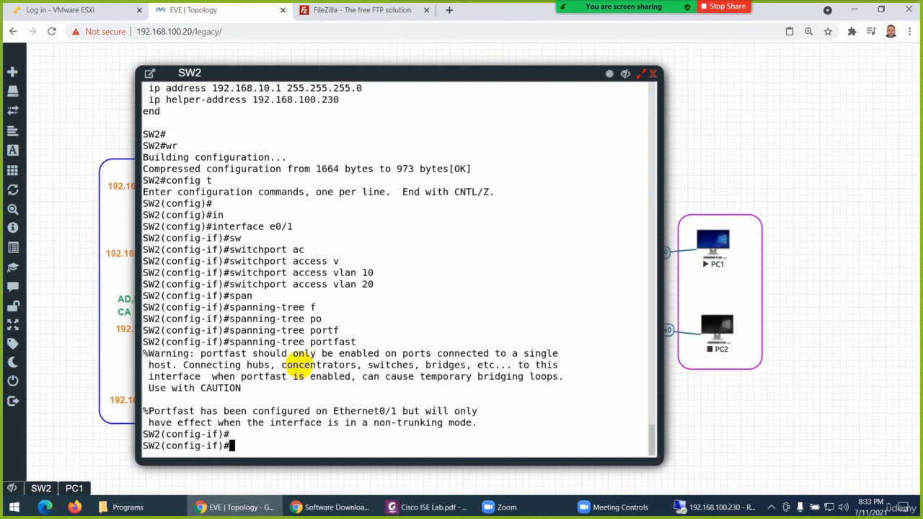
Return to PC1 and disable and re-enable its Ethernet adapter to retry the DHCP request
left_click(74, 489)
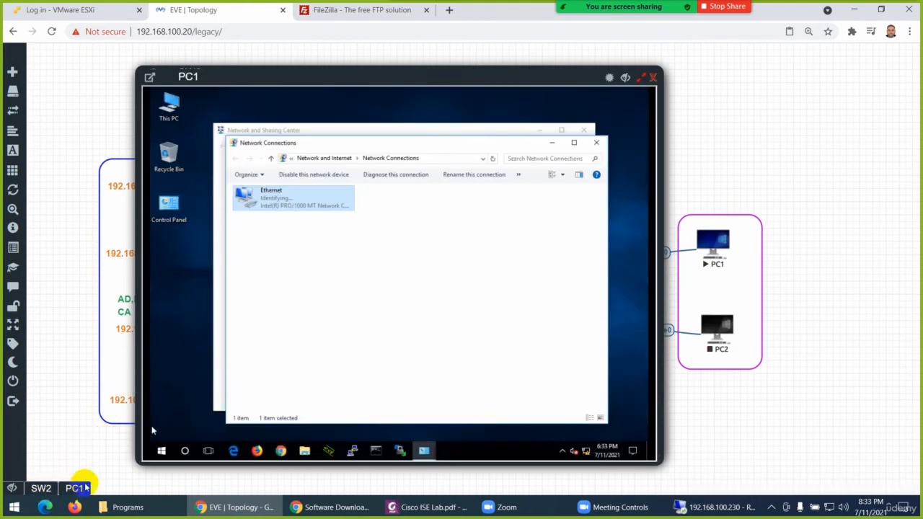
right_click(276, 196)
left_click(293, 203)
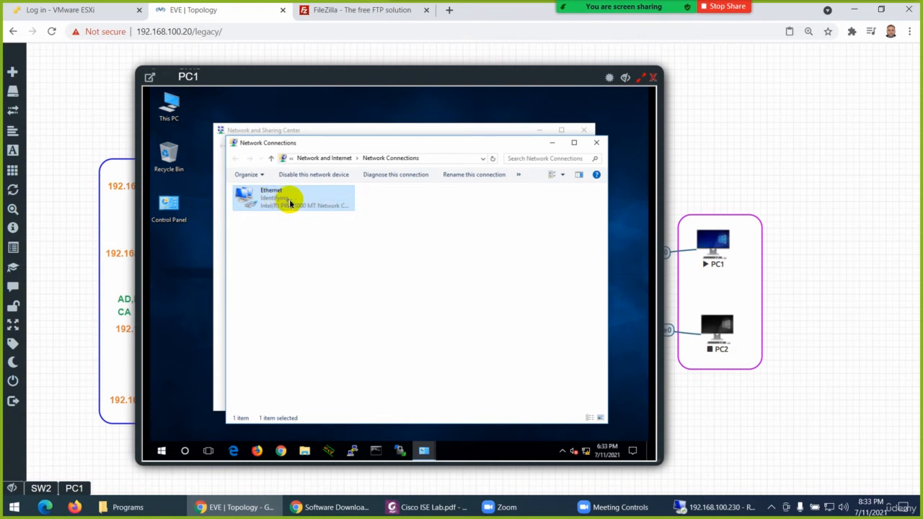
right_click(290, 202)
left_click(310, 207)
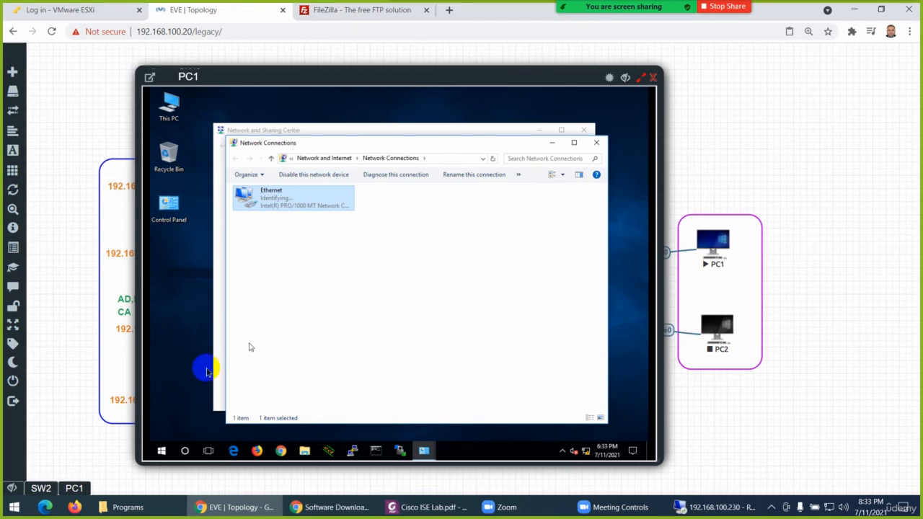
Go back to the SW2 console and exit configuration mode to the privileged prompt
left_click(32, 488)
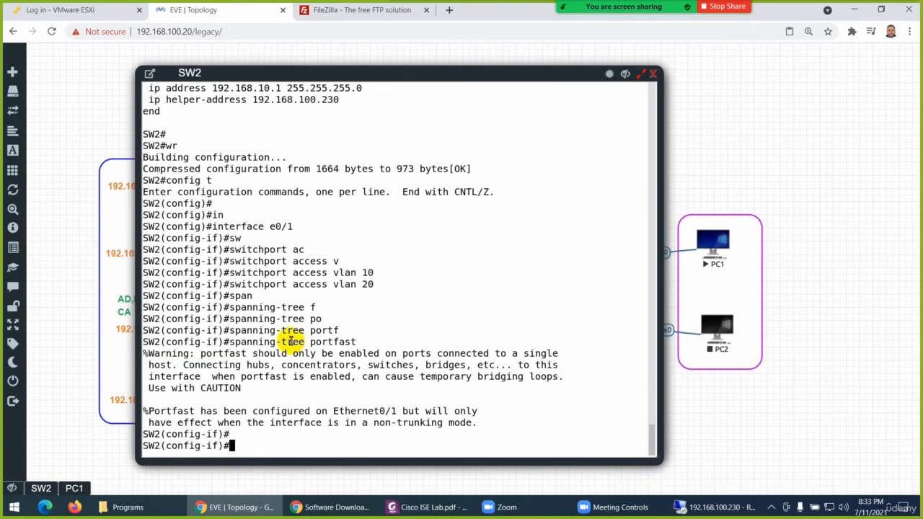
type("exit")
key("Return")
key("Return")
type("show")
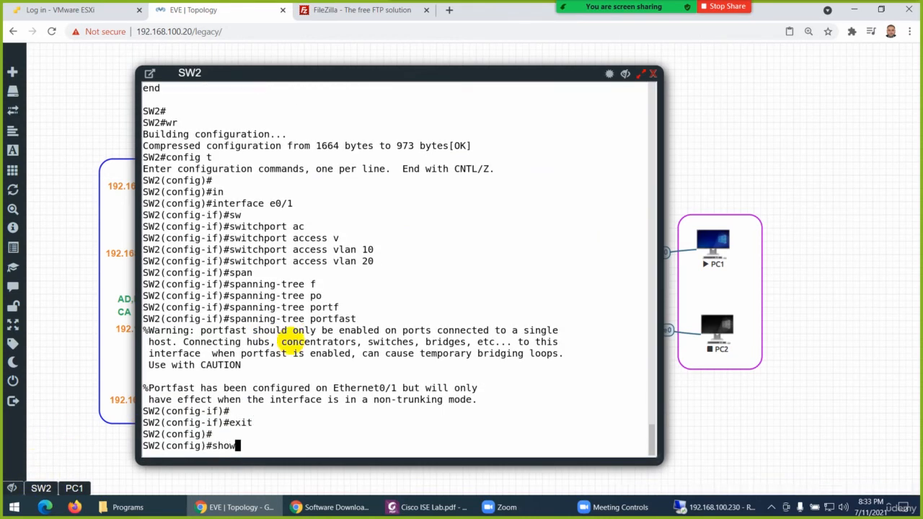
key("BackSpace")
key("BackSpace")
key("BackSpace")
type("t")
key("Return")
key("Return")
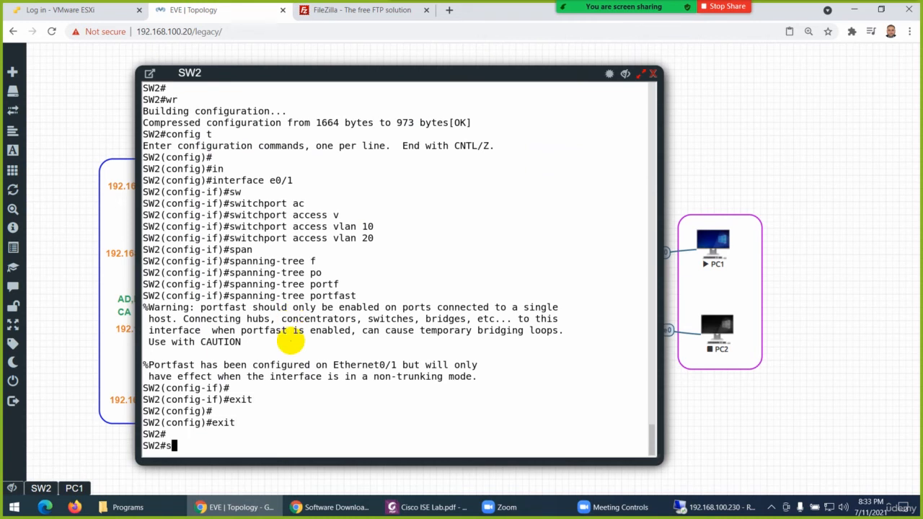
Show the running configuration of interface VLAN 20 on SW2 to check its address, helper address and status
type("show run")
key("Tab")
type("in")
key("Tab")
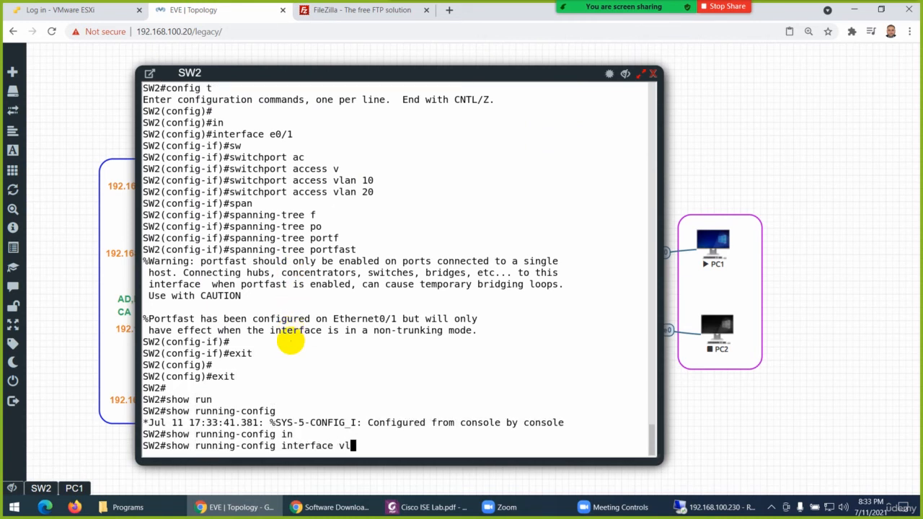
type("vlan 20")
key("Return")
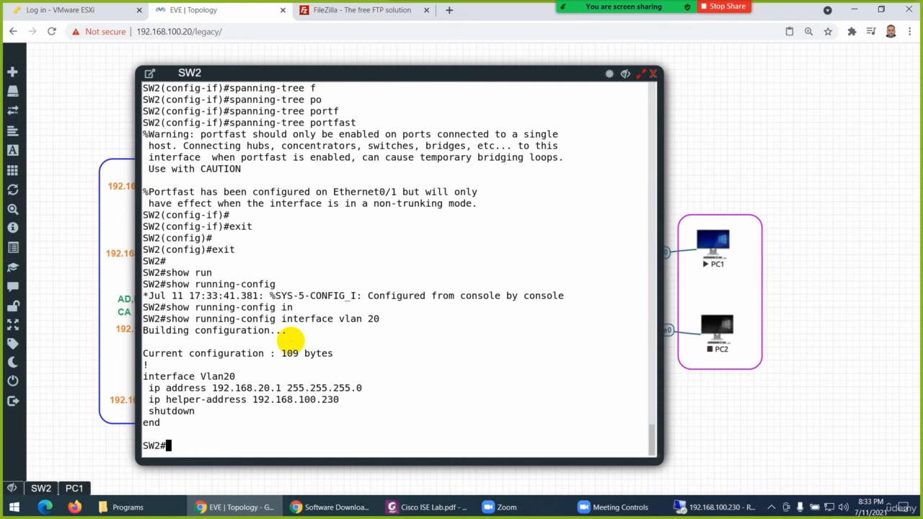
Enter configuration mode for interface VLAN 20 on SW2 and bring it up with no shutdown
type("config t")
key("Return")
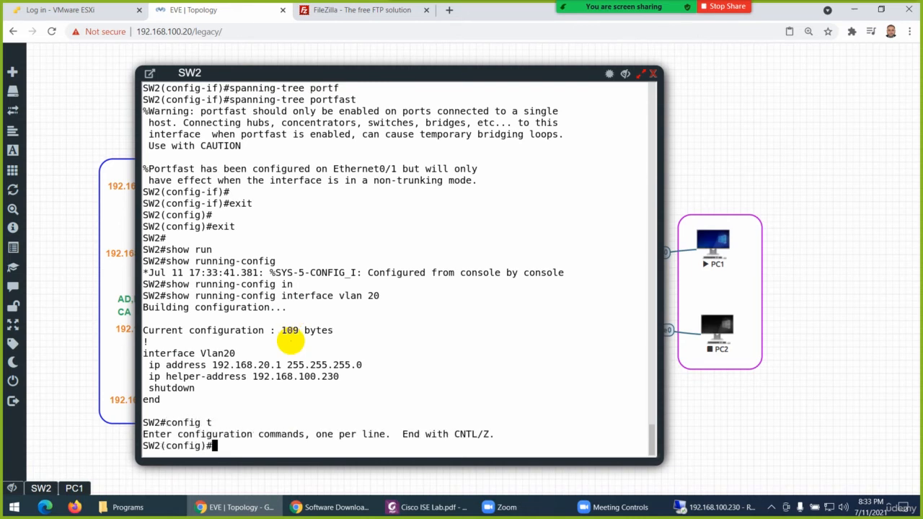
type("in")
key("Tab")
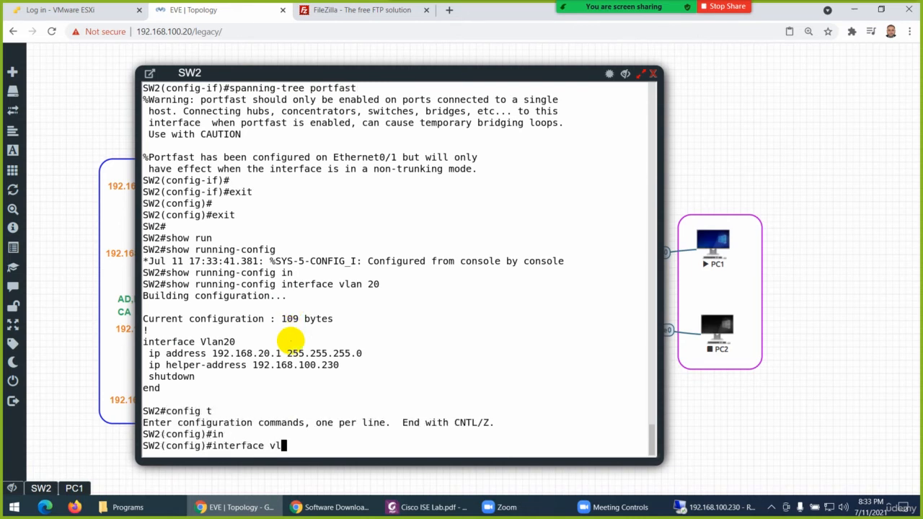
type("vl")
key("Tab")
type("20")
key("Return")
type("no sh")
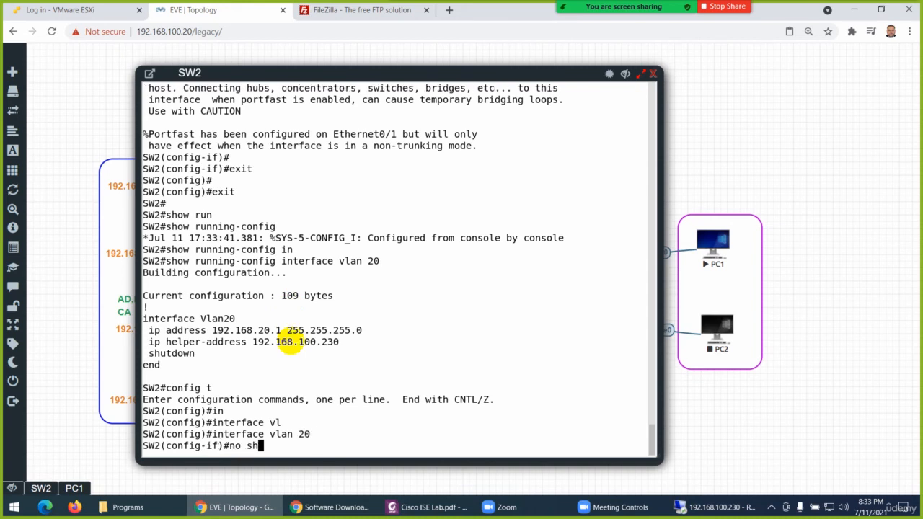
key("Return")
Save the SW2 configuration and leave configuration mode
type("do wr")
key("Return")
key("Return")
key("Return")
key("Return")
key("Return")
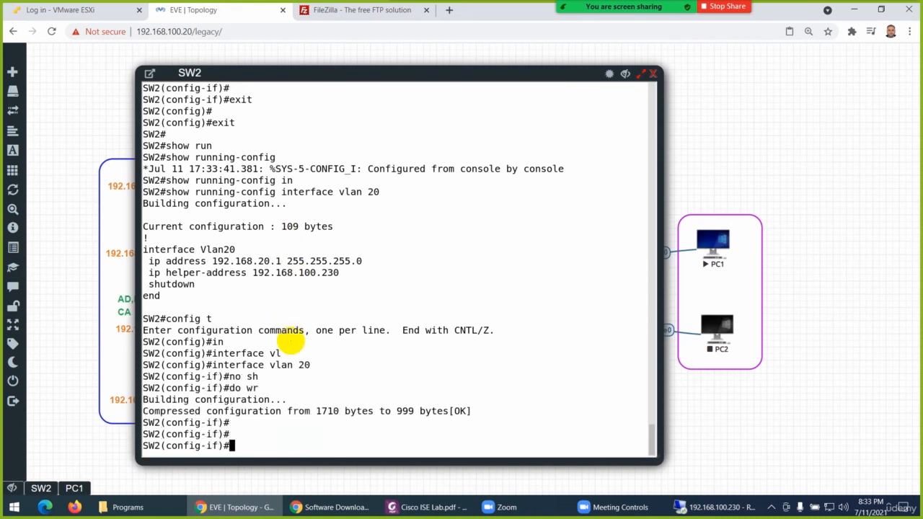
key("ctrl+z")
key("Return")
key("Return")
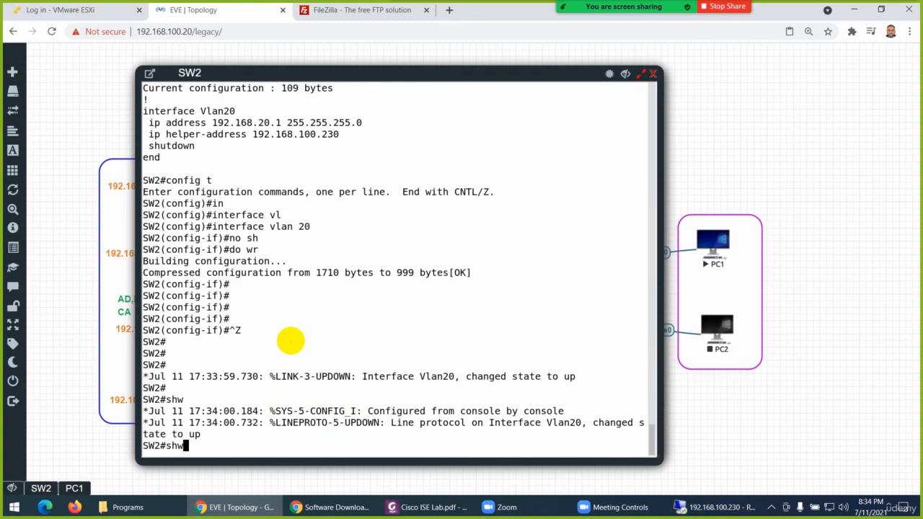
Clear the stray text at the SW2 prompt and enter interface configuration mode for e0/1
key("BackSpace")
key("BackSpace")
key("BackSpace")
key("BackSpace")
key("Return")
key("Return")
type("config ")
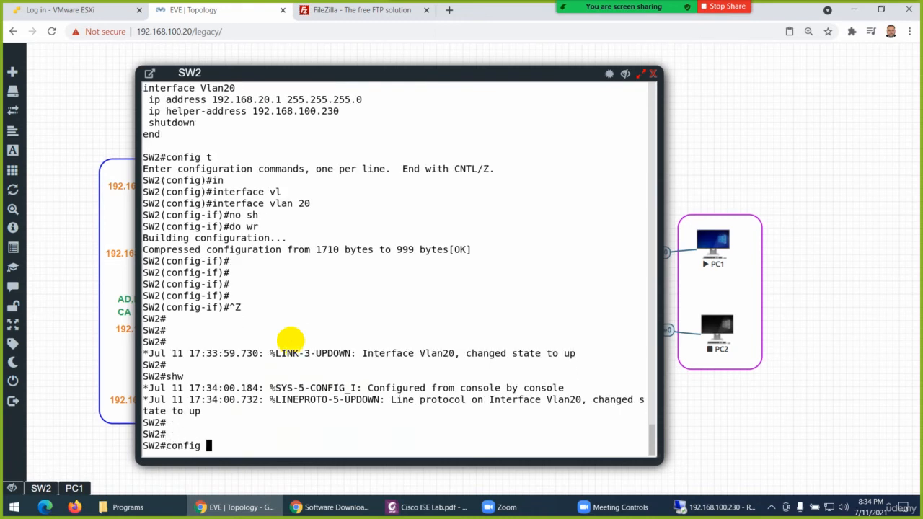
type("t")
key("Return")
key("Return")
type("in")
key("Tab")
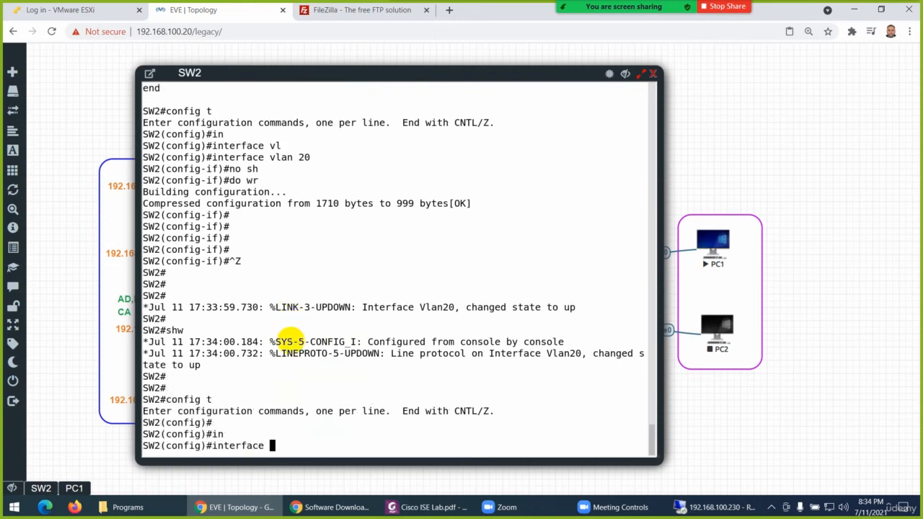
left_click(610, 75)
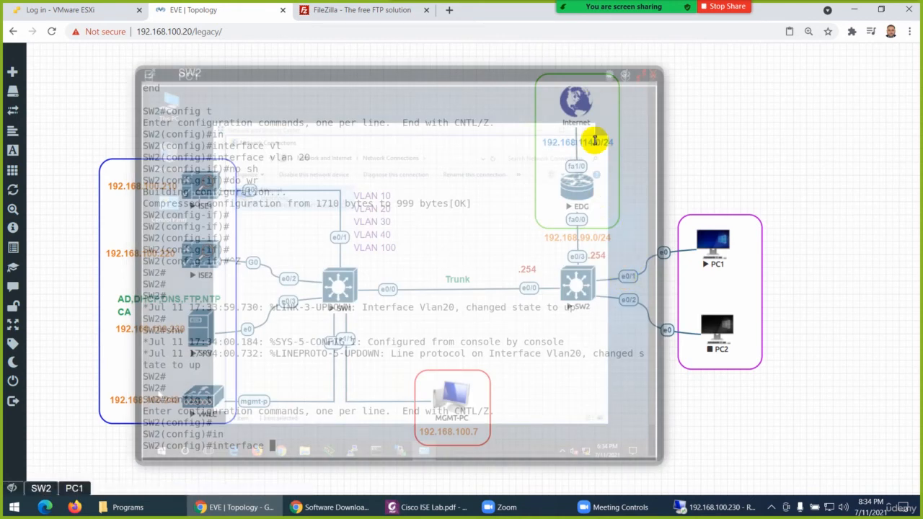
left_click(453, 250)
type("e")
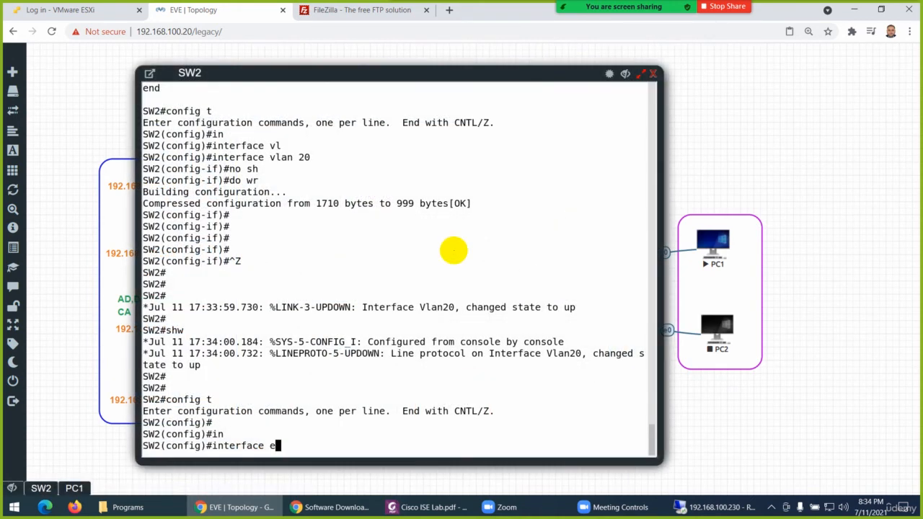
type("0/1")
key("Return")
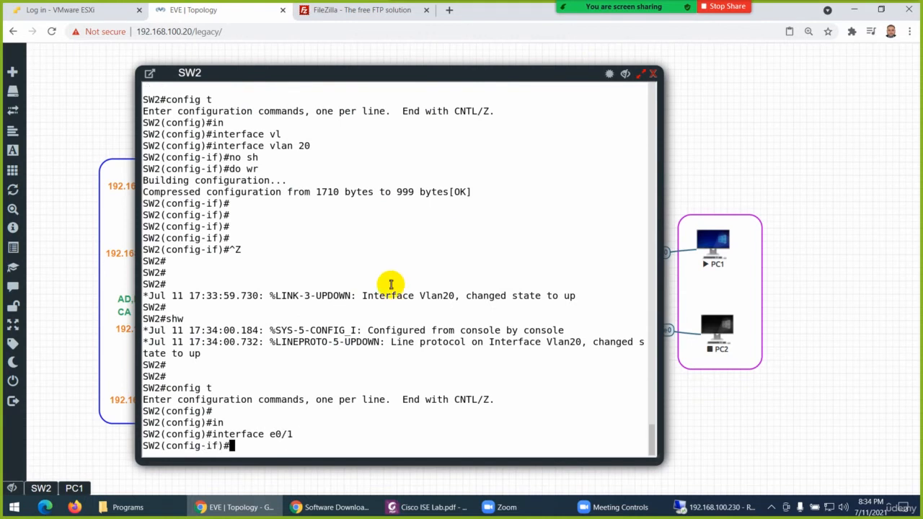
Restart PC1's Ethernet adapter and view its connection details to verify the DHCP lease on VLAN 20
left_click(74, 489)
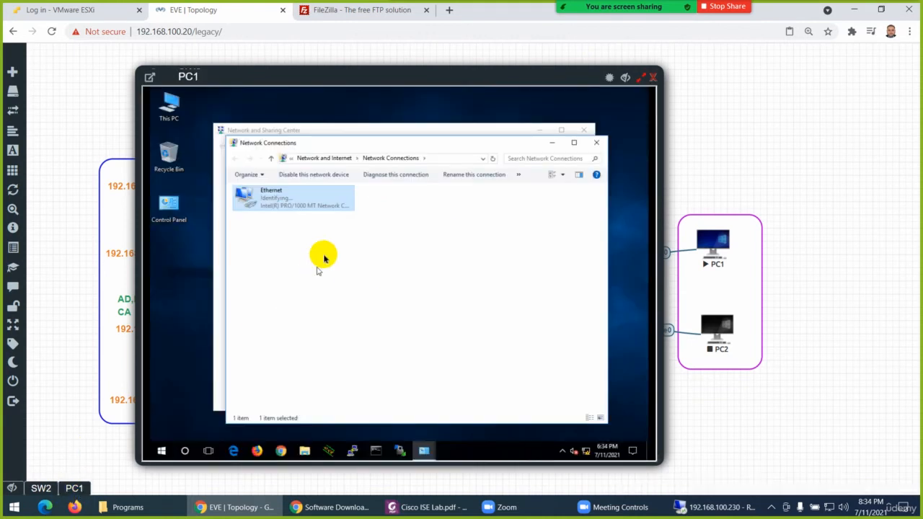
right_click(287, 201)
left_click(305, 207)
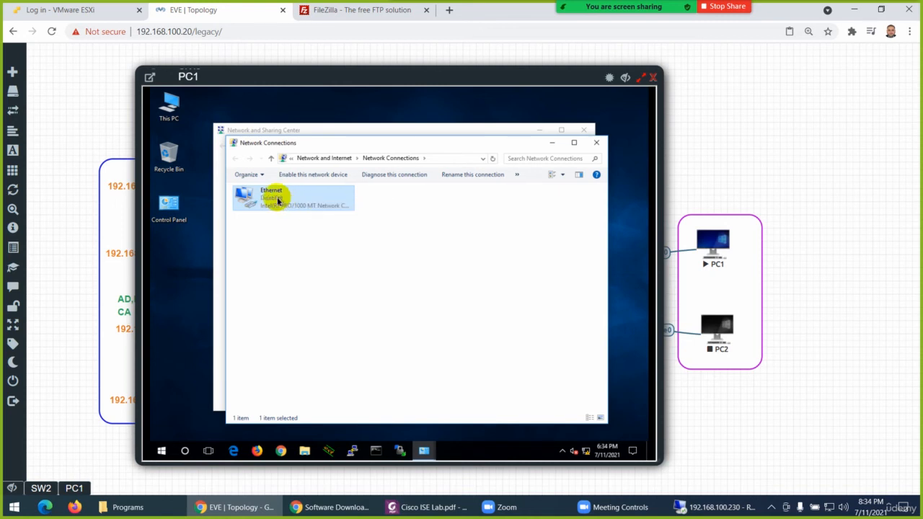
right_click(286, 203)
left_click(299, 205)
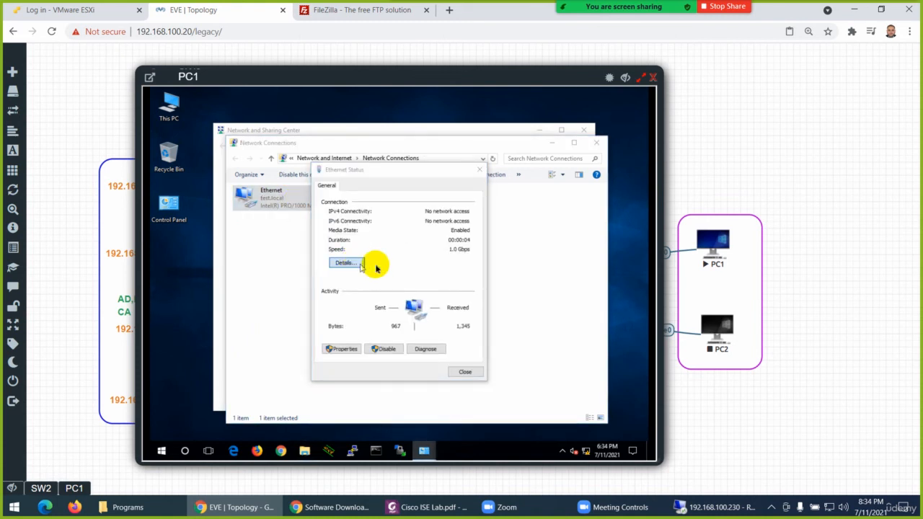
left_click(355, 264)
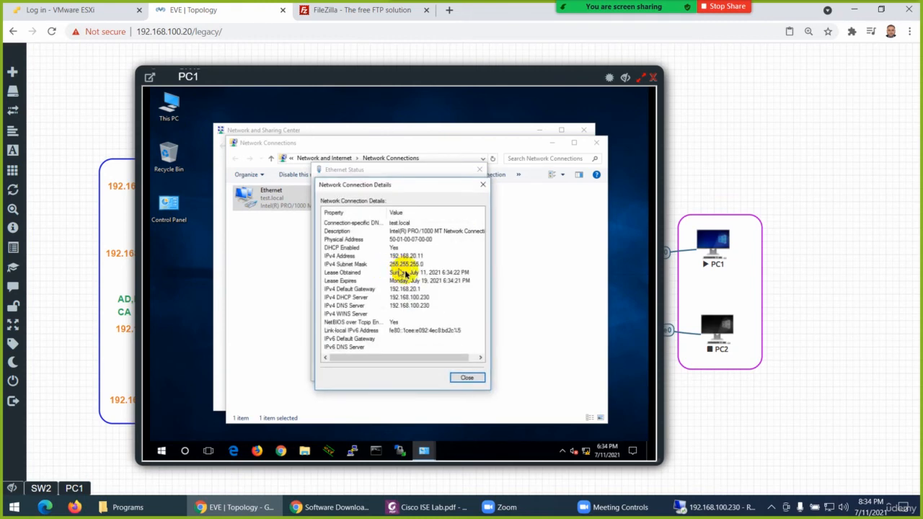
left_click(467, 377)
Return to the SW2 console and set interface e0/1's access VLAN to 30
left_click(41, 488)
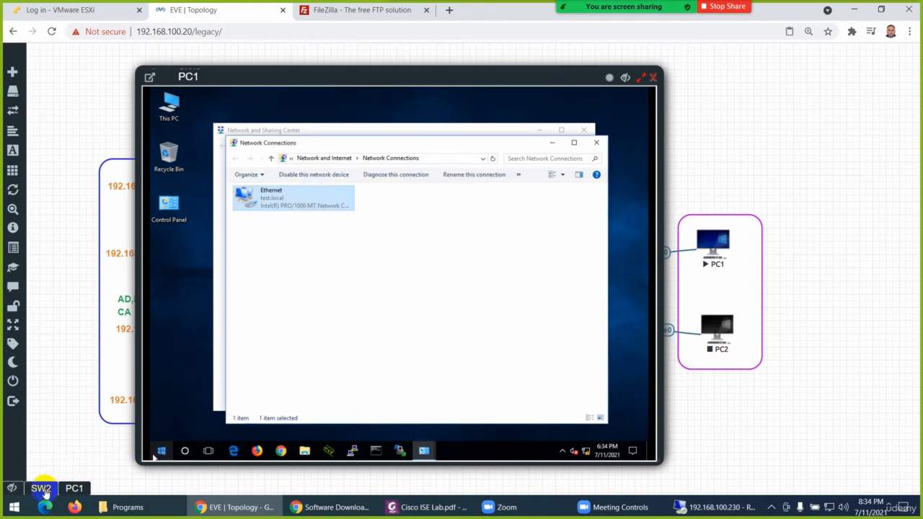
type("sw")
key("Tab")
type("ac")
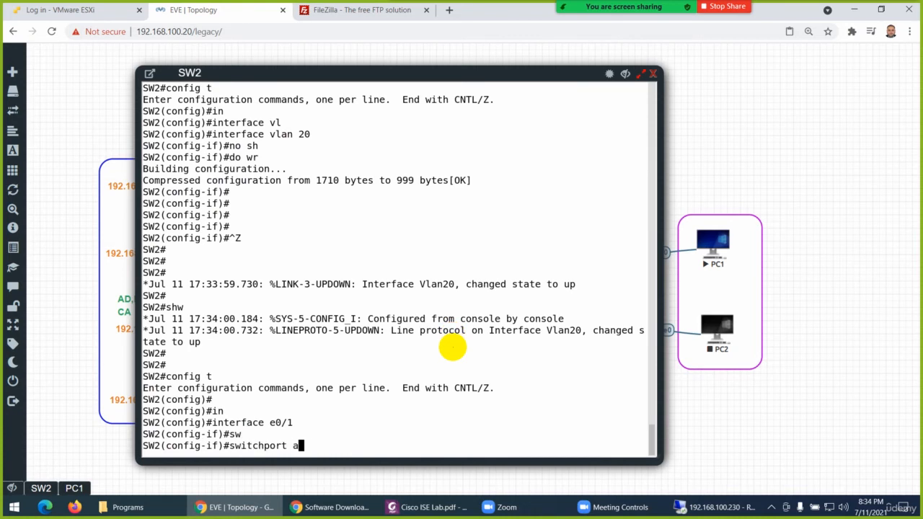
key("Tab")
type("v")
key("Tab")
type("30")
key("Return")
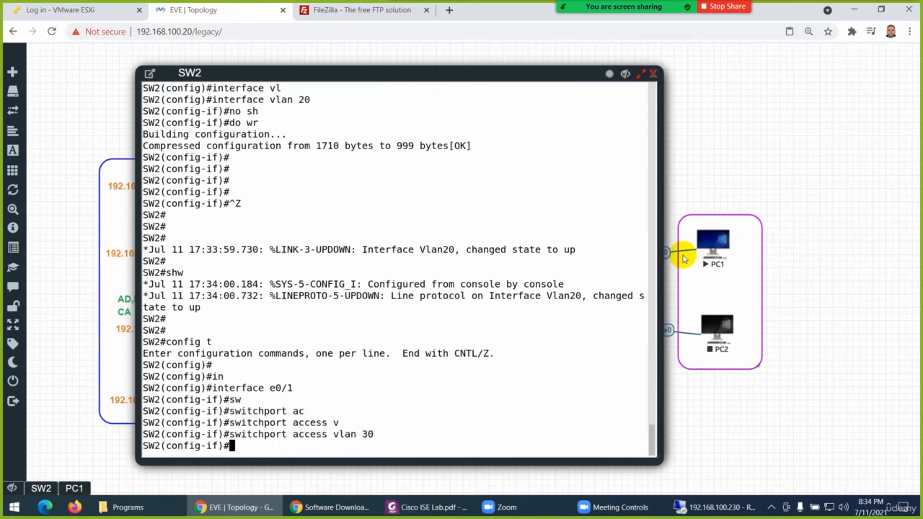
Switch to PC1 and disable and re-enable its Ethernet adapter to request a lease on VLAN 30
left_click(77, 488)
right_click(291, 200)
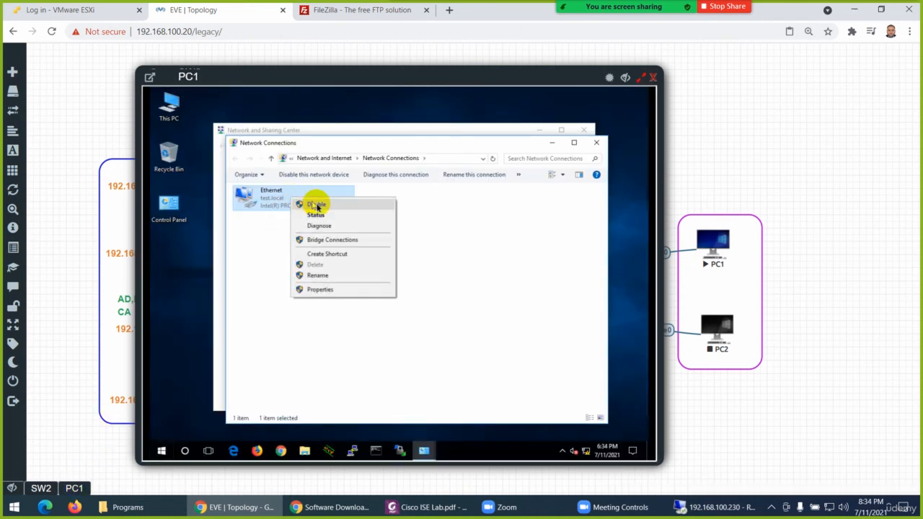
left_click(316, 204)
right_click(269, 200)
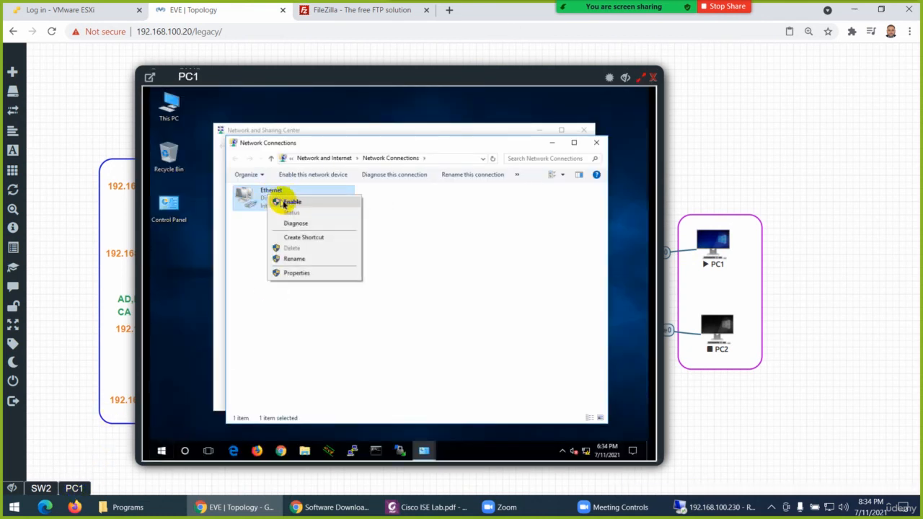
left_click(313, 205)
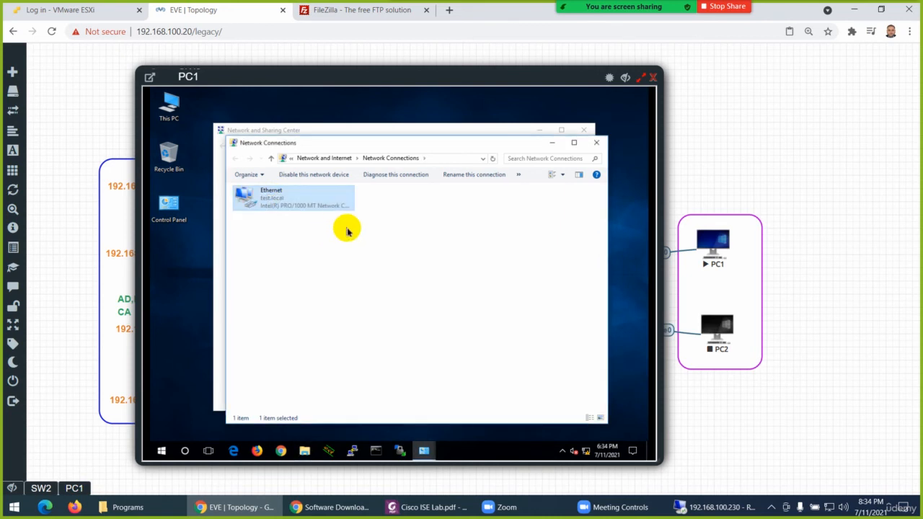
View PC1's Ethernet connection details to verify the VLAN 30 lease, and close the dialogs
double_click(309, 209)
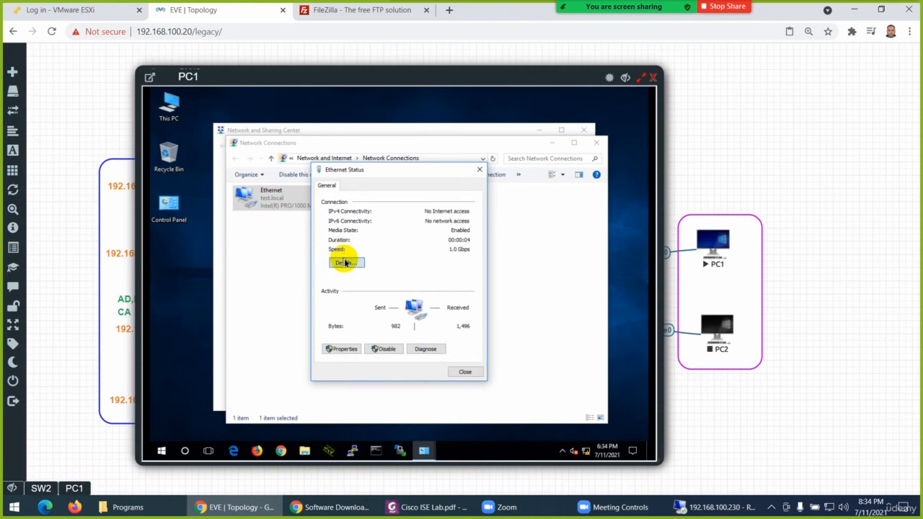
left_click(344, 261)
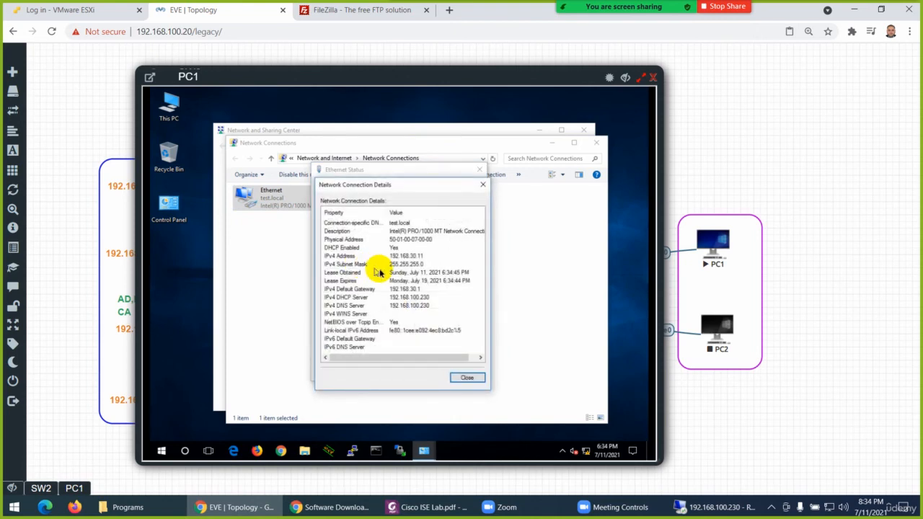
left_click(466, 377)
left_click(466, 373)
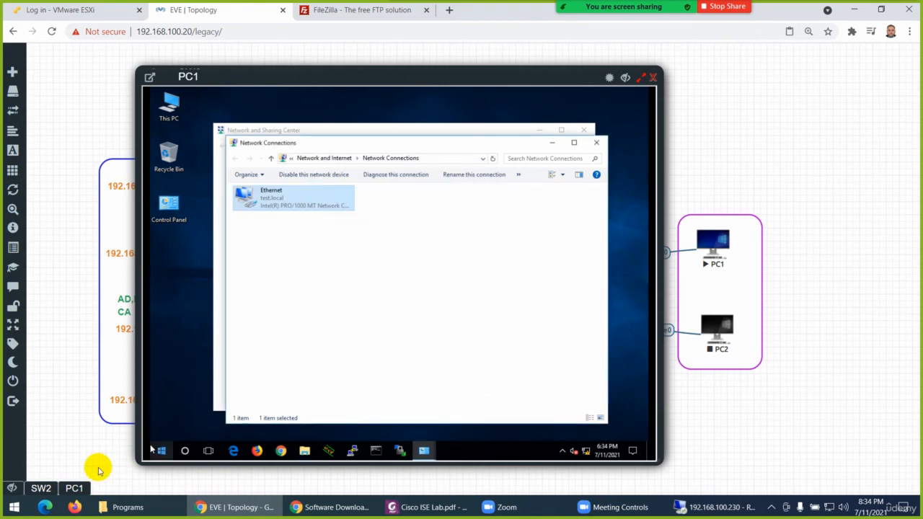
Return to the SW2 console and set interface e0/1's access VLAN to 40
left_click(43, 491)
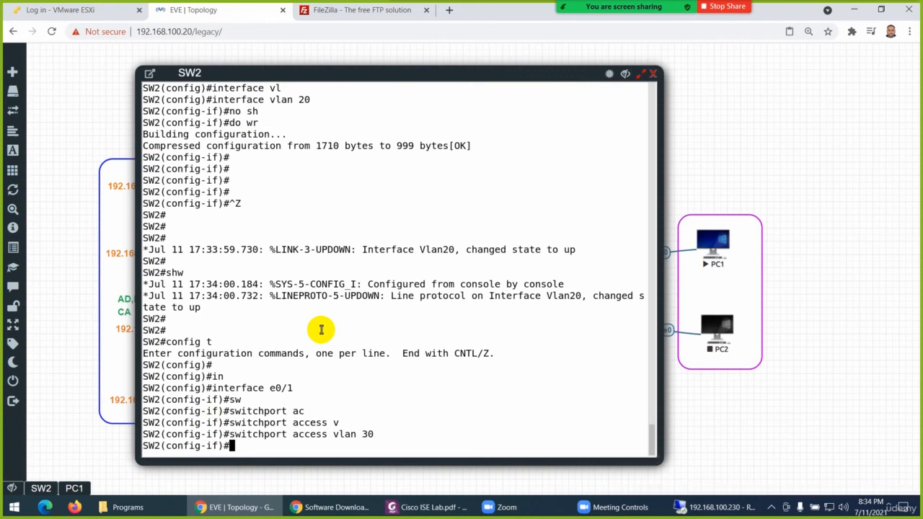
key("Up")
key("BackSpace")
key("BackSpace")
type("40")
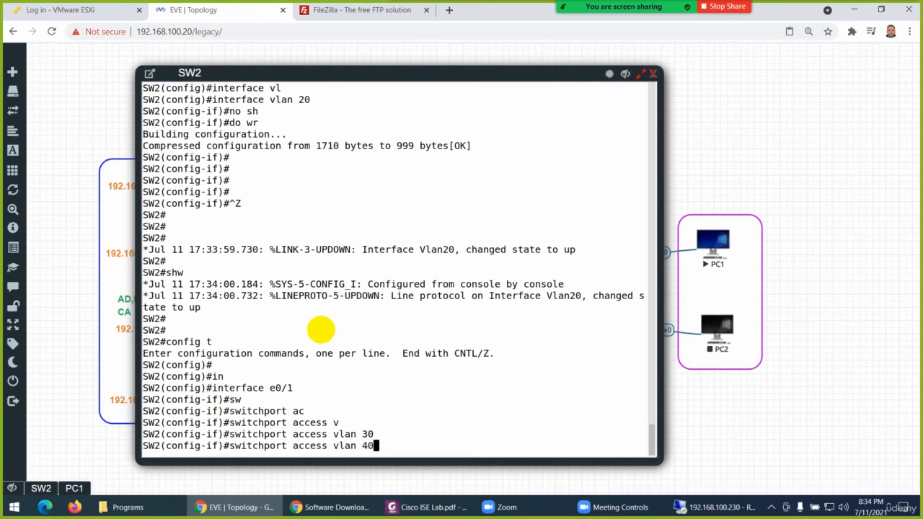
key("Return")
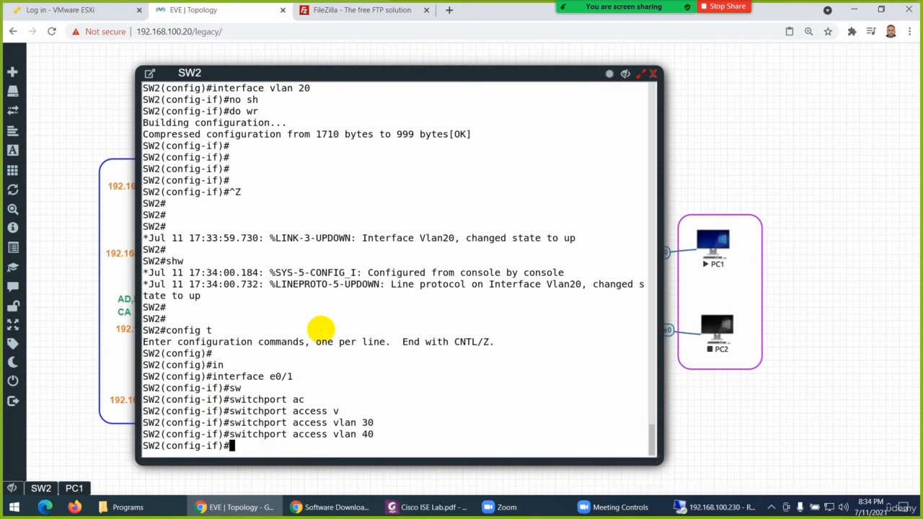
Switch to PC1 and run ipconfig /release and ipconfig /renew in Command Prompt to request a VLAN 40 lease
left_click(74, 488)
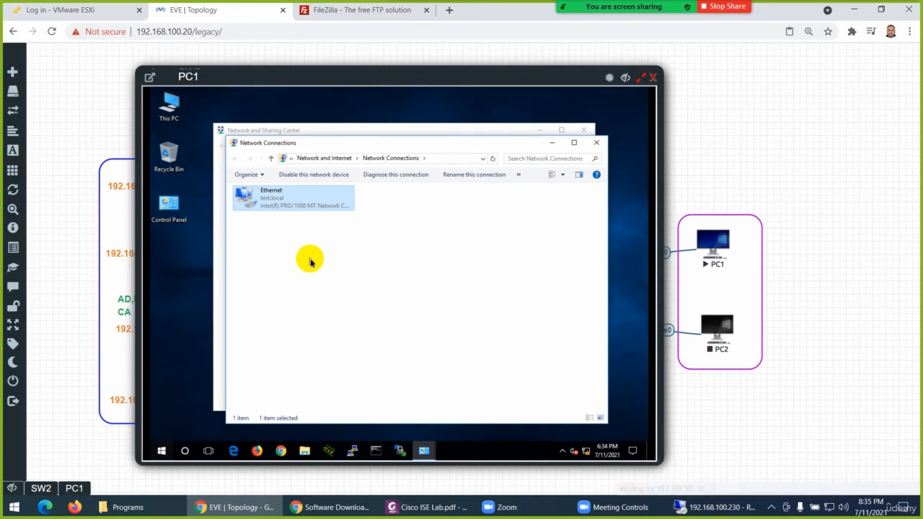
left_click(378, 451)
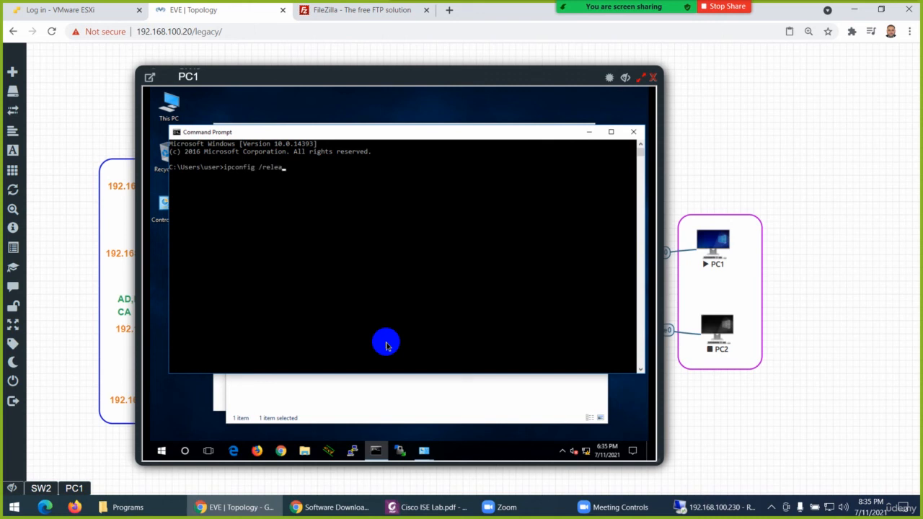
type("ipconfig /release")
key("Return")
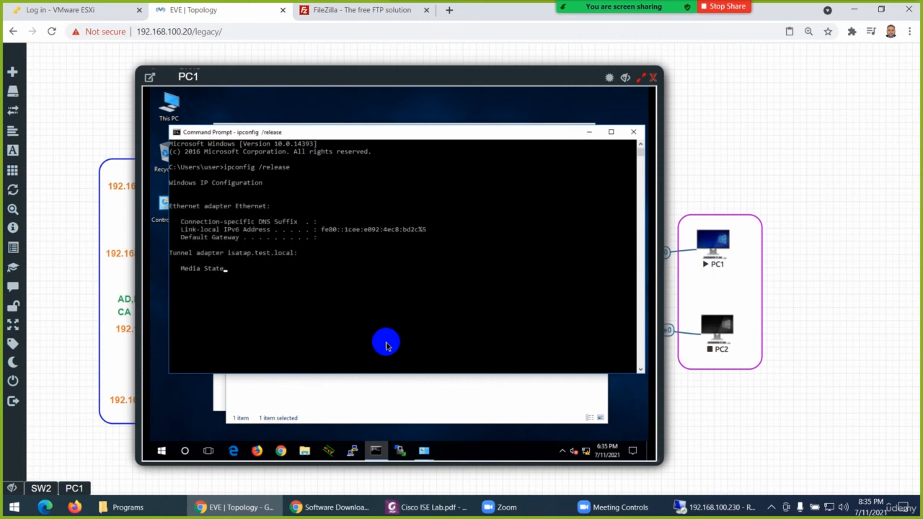
key("Up")
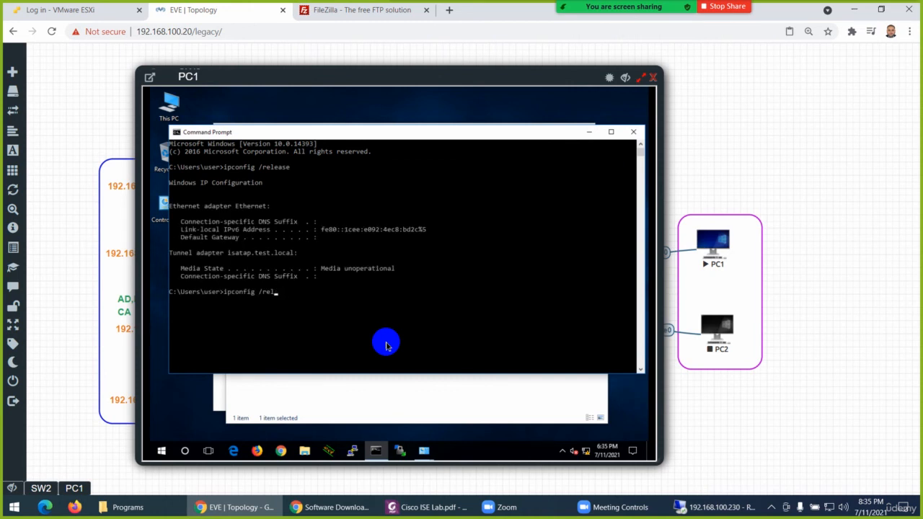
type("w")
key("Return")
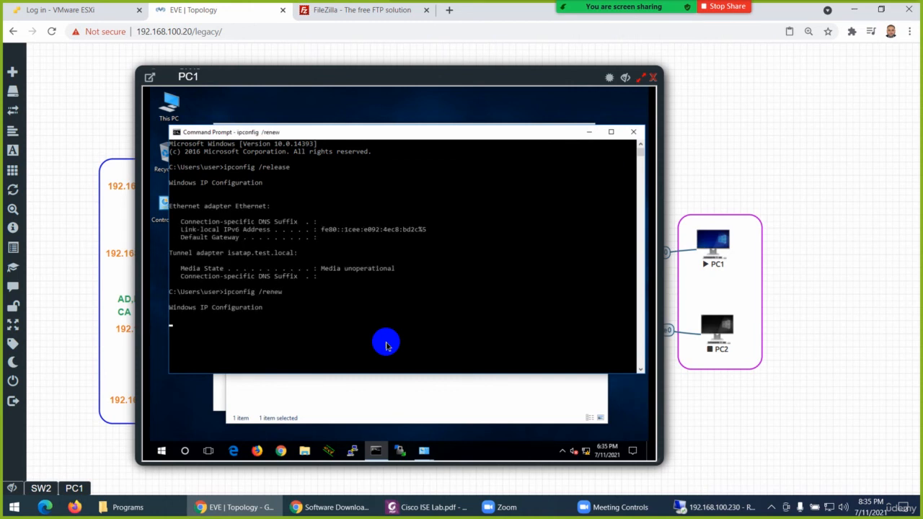
View PC1's Ethernet connection details to verify the DHCP lease on VLAN 40, and close the dialogs
left_click(371, 393)
double_click(285, 206)
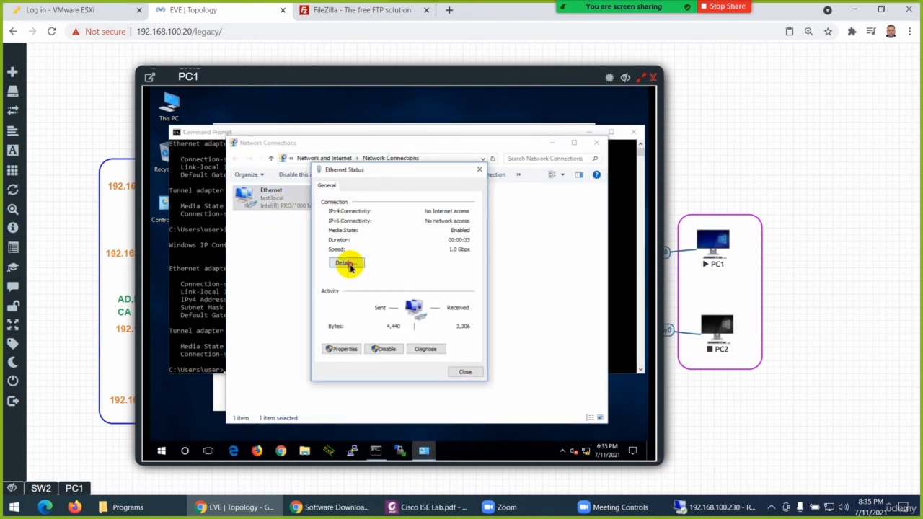
left_click(347, 263)
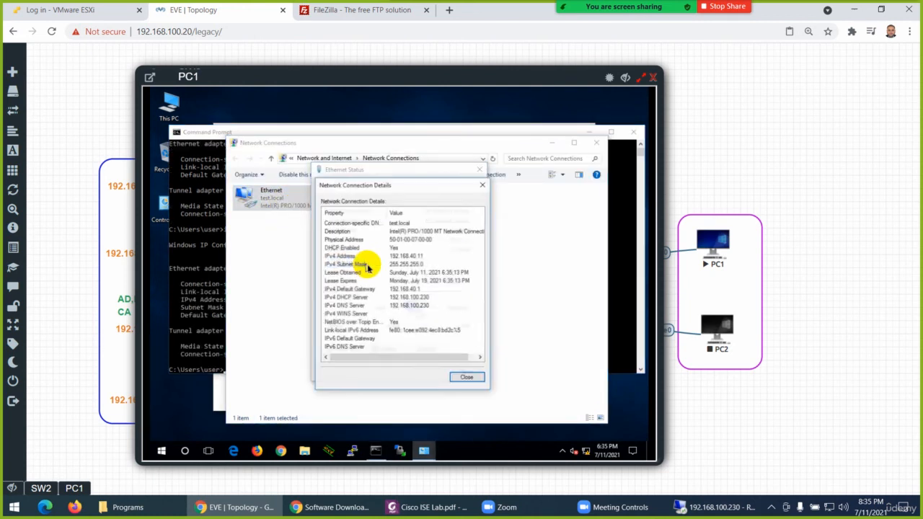
left_click(483, 184)
left_click(480, 170)
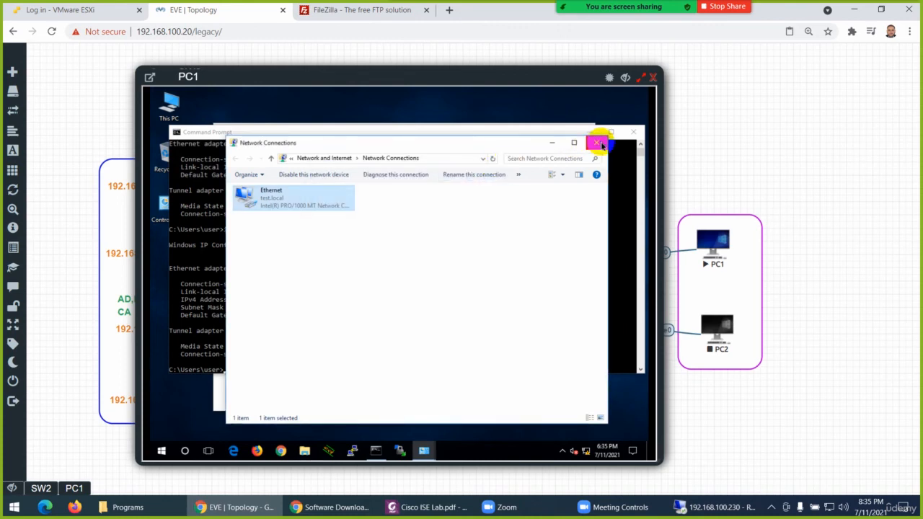
Close PC1's open windows and its console session
left_click(596, 142)
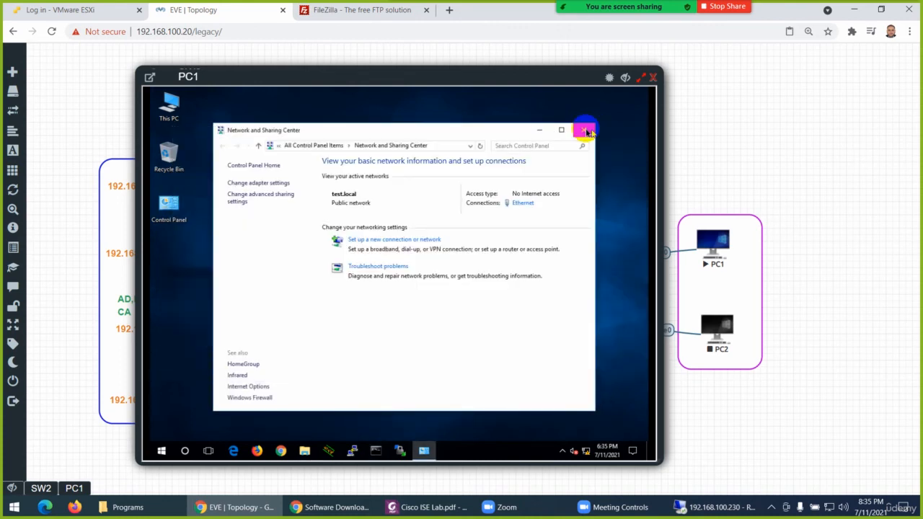
left_click(583, 130)
left_click(652, 75)
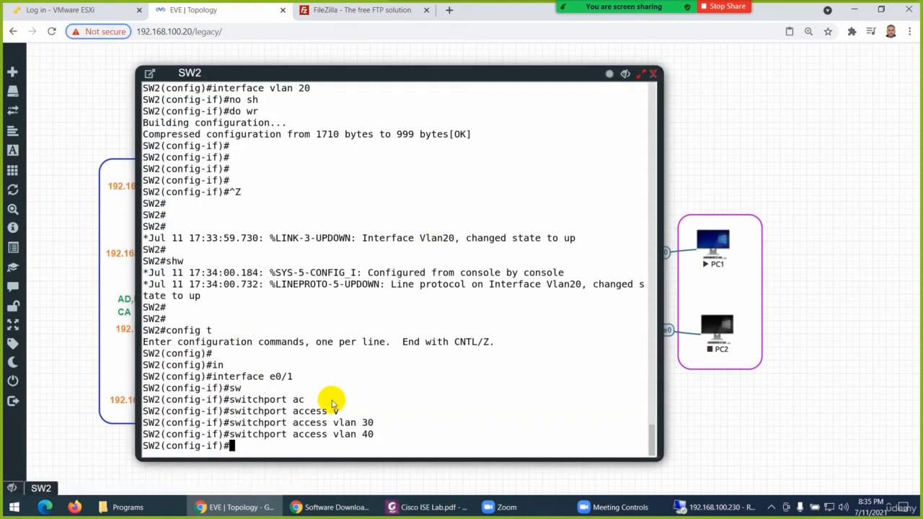
Set the access VLAN of SW2's interface e0/1 back to VLAN 1
type("sw")
key("Tab")
type("ac")
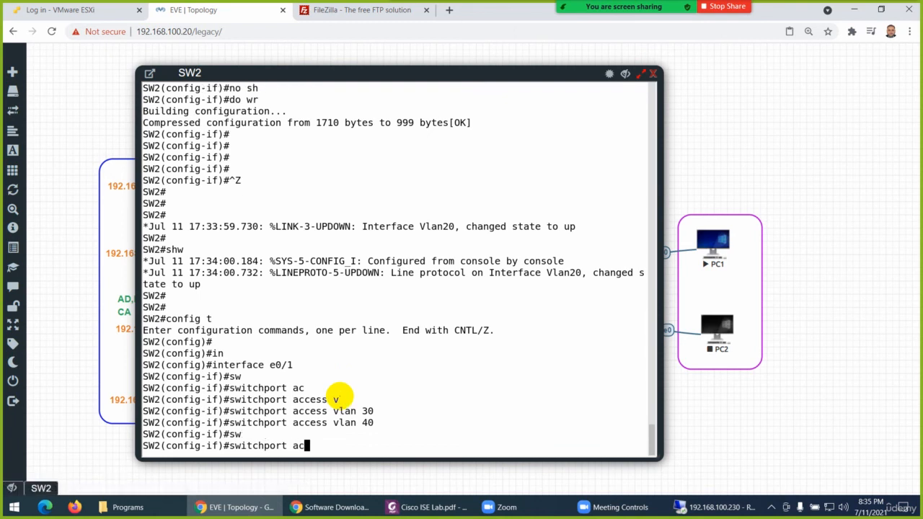
key("Tab")
type("v")
key("Tab")
type("1")
key("Return")
key("Return")
key("Return")
key("Return")
key("Return")
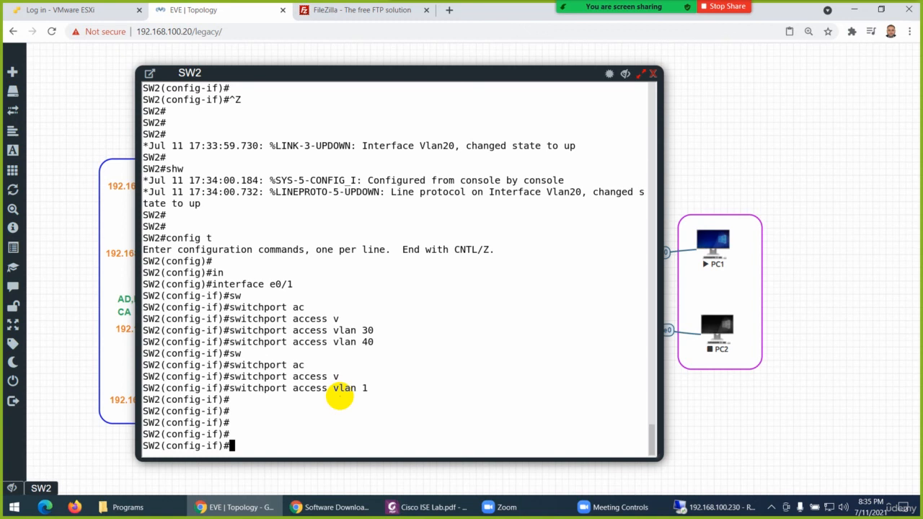
Exit configuration mode on SW2 and save the configuration with wr
key("ctrl+z")
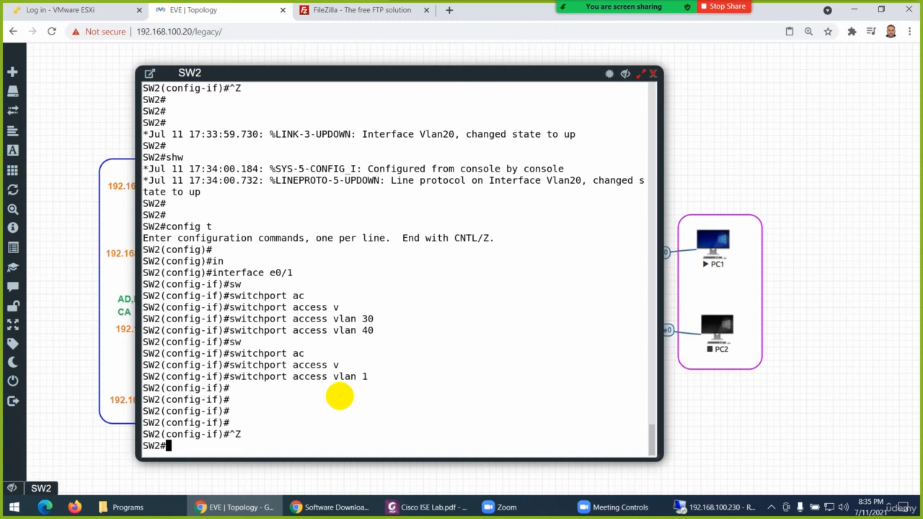
key("Return")
key("Return")
key("Return")
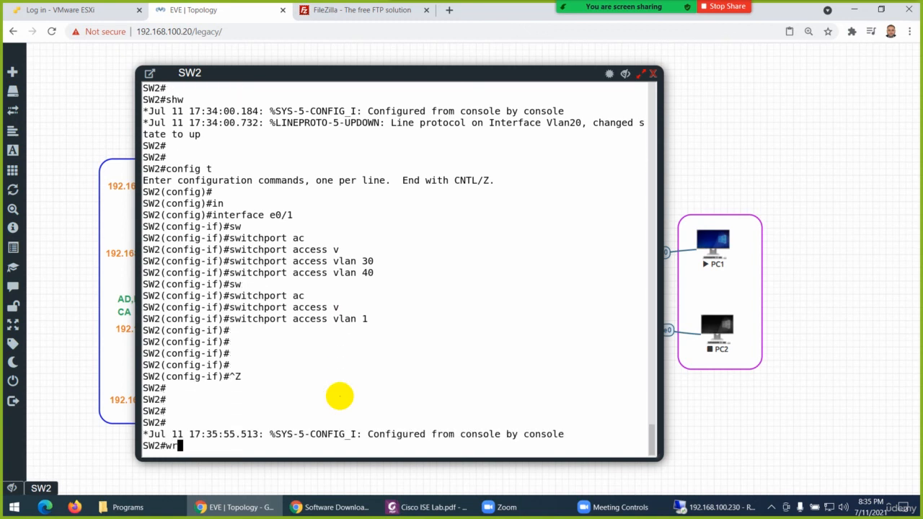
type("wr")
key("Return")
key("Return")
key("Return")
Run show ip int br on SW2 to check the addresses and status of its interfaces
type("show ")
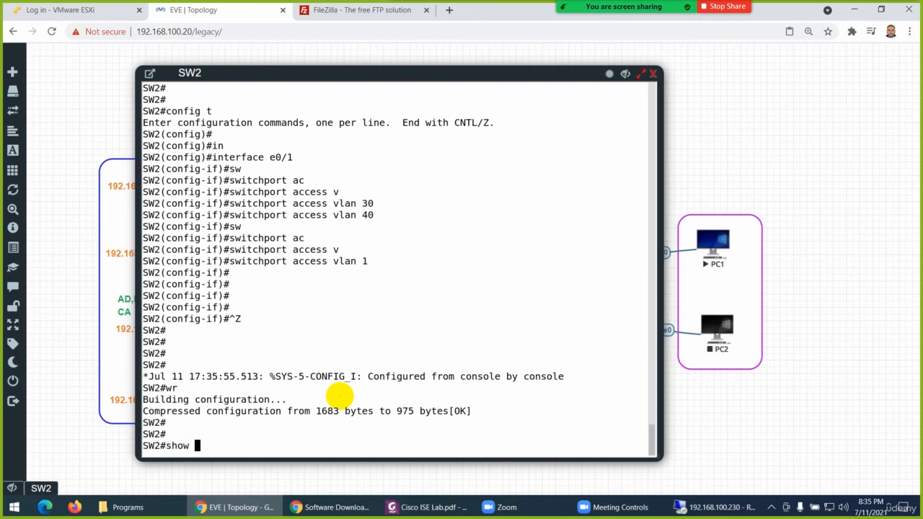
type("ip int br")
key("Return")
key("Return")
key("Return")
key("Return")
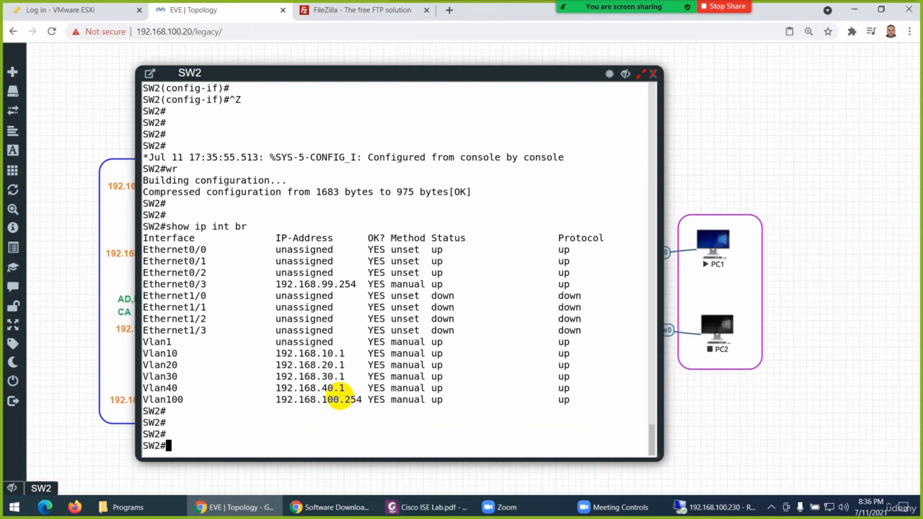
Save SW2's configuration again with wr and close its console
type("wr")
key("Return")
key("Return")
key("Return")
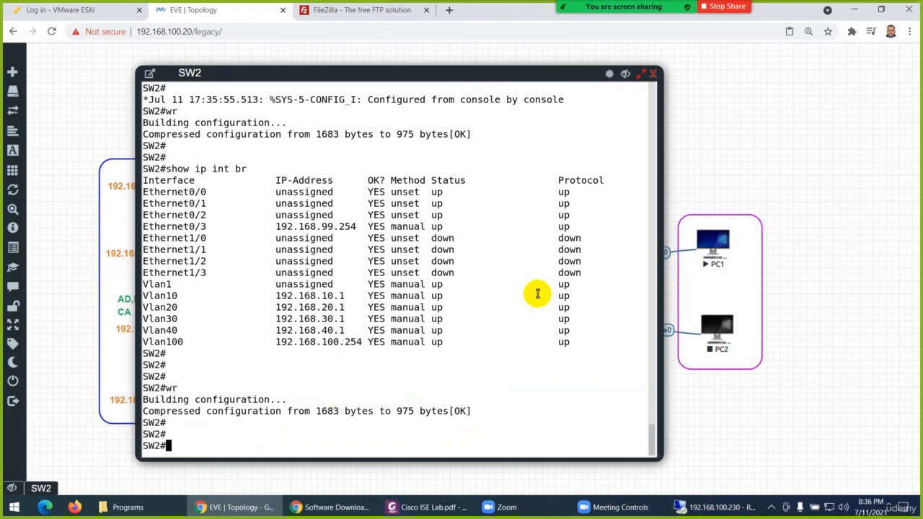
left_click(653, 73)
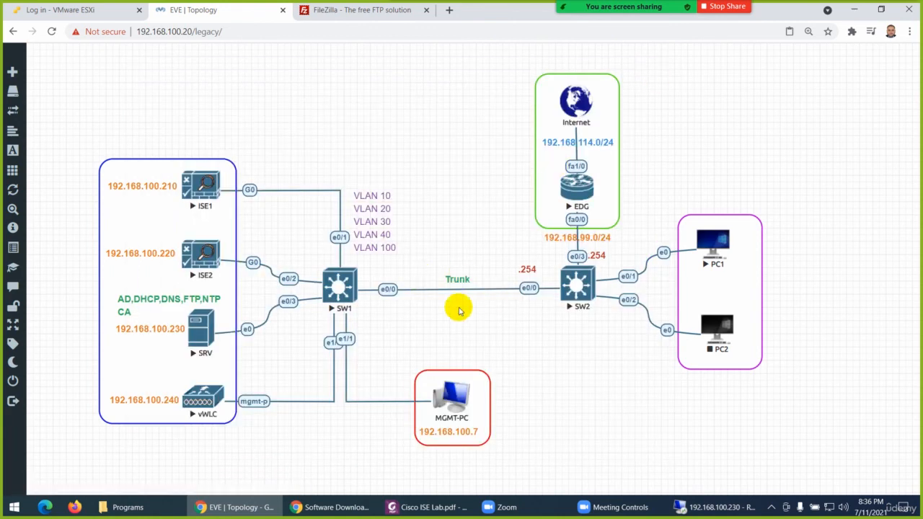
Review the SW2 configuration commands in Cisco ISE Lab.pdf, and return to the EVE topology
left_click(420, 501)
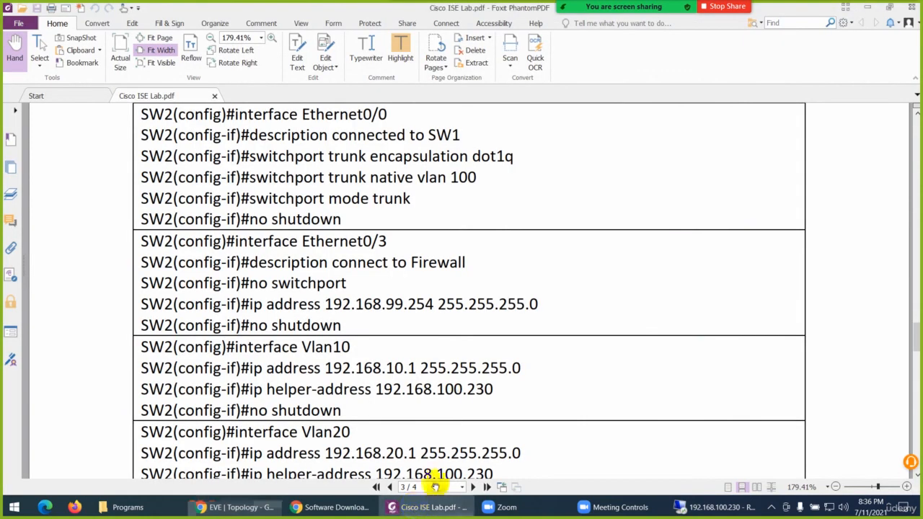
scroll(429, 295, "down", 2)
scroll(426, 296, "down", 6)
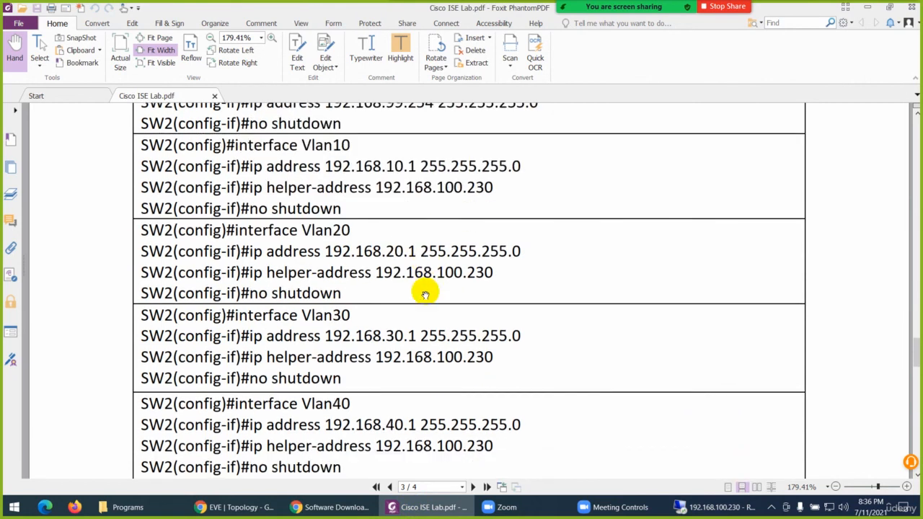
scroll(349, 267, "down", 2)
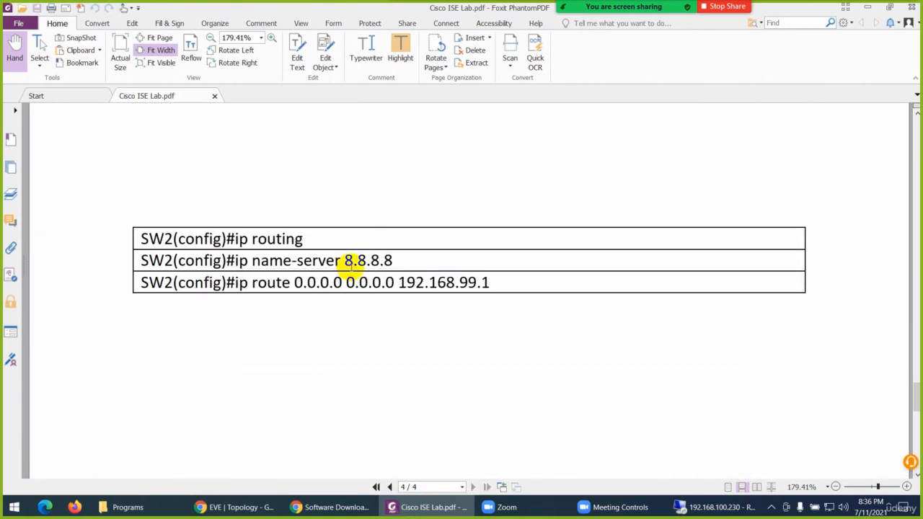
scroll(305, 274, "up", 10)
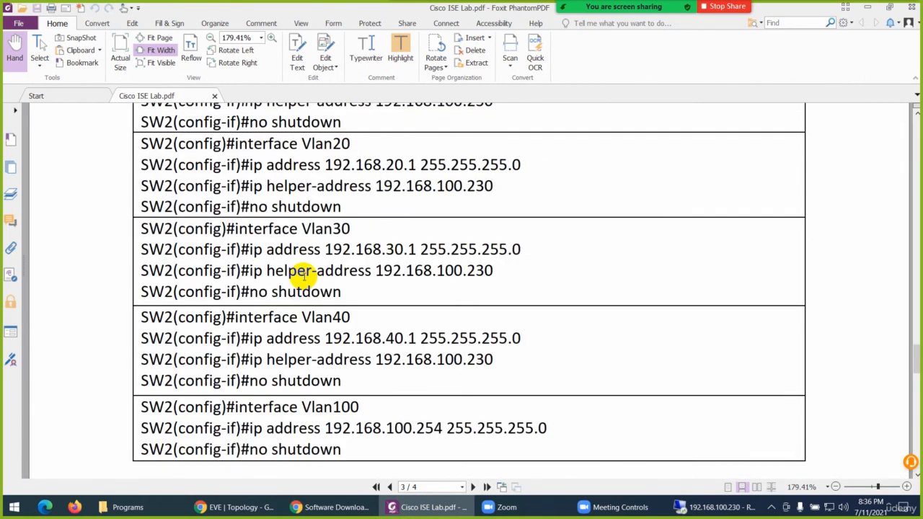
scroll(305, 274, "up", 9)
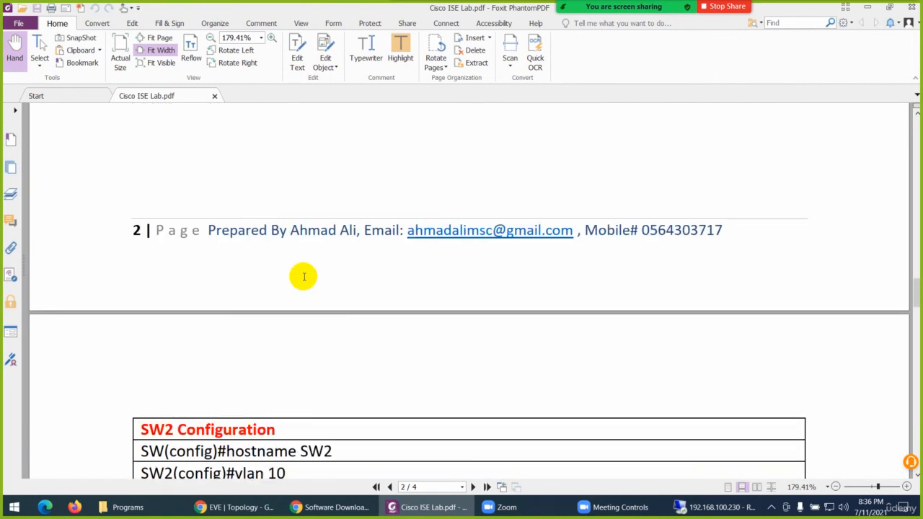
left_click(399, 505)
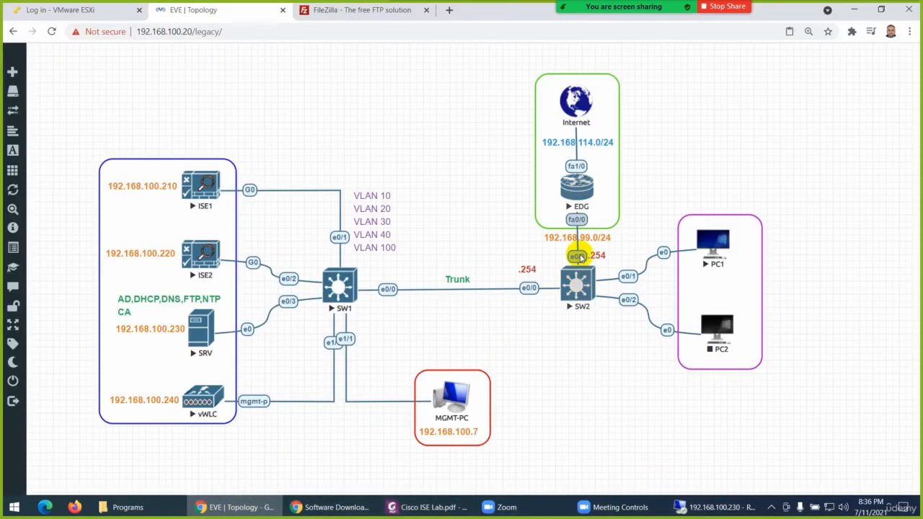